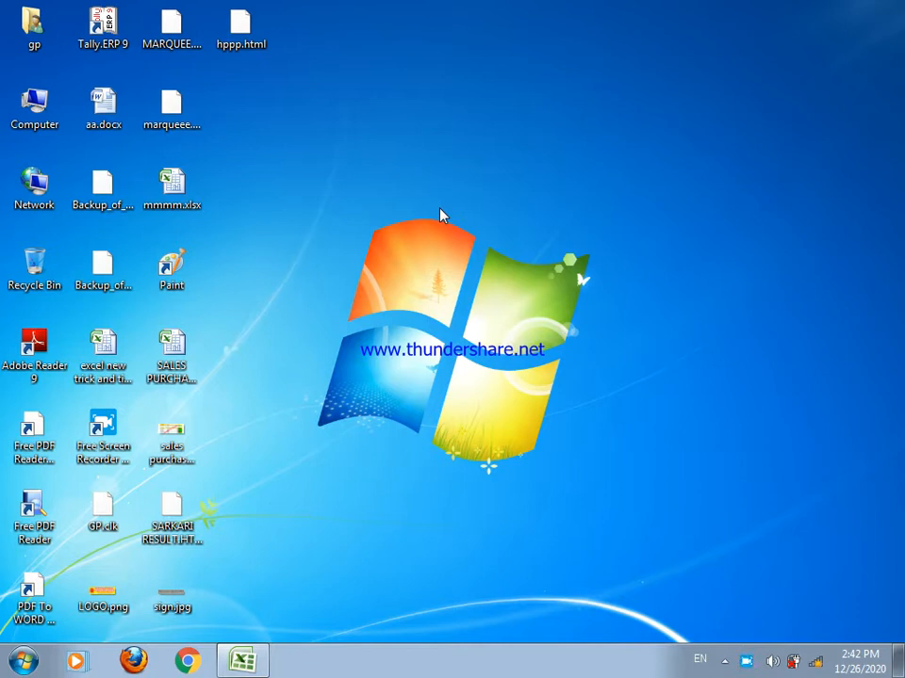
right_click(440, 214)
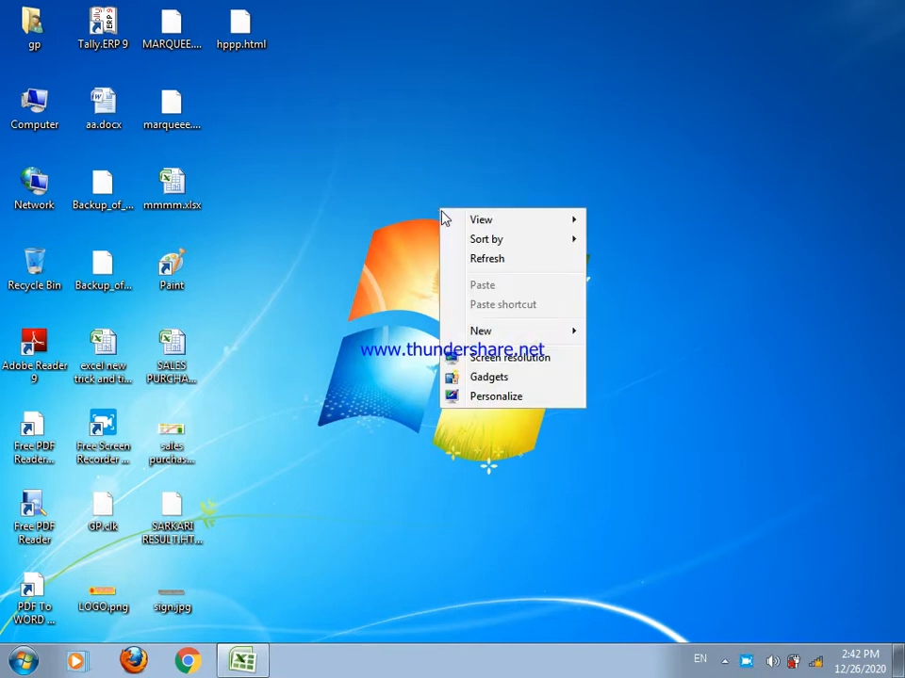
click(476, 262)
right_click(396, 222)
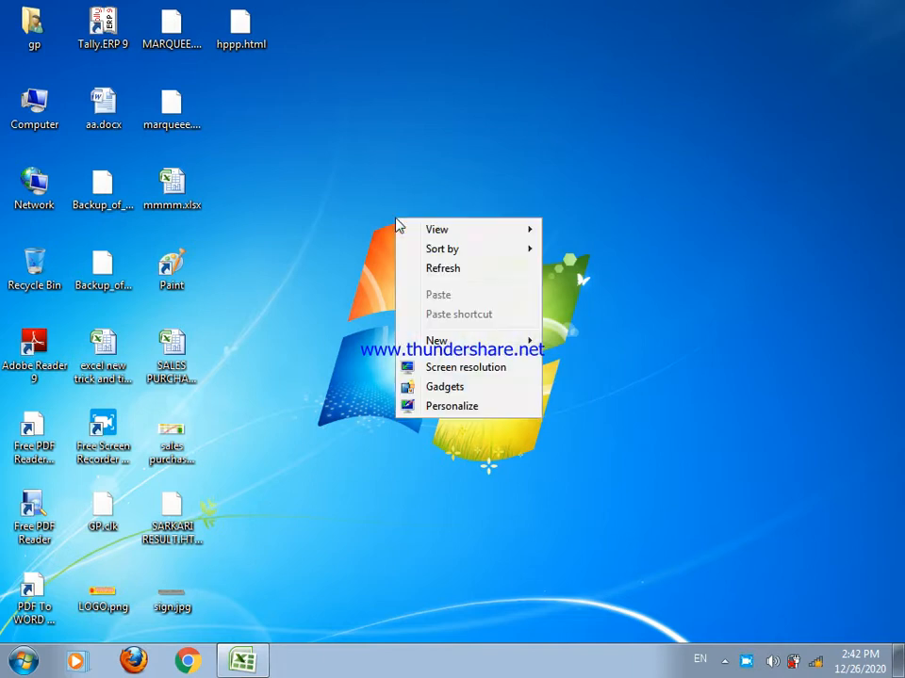
click(430, 272)
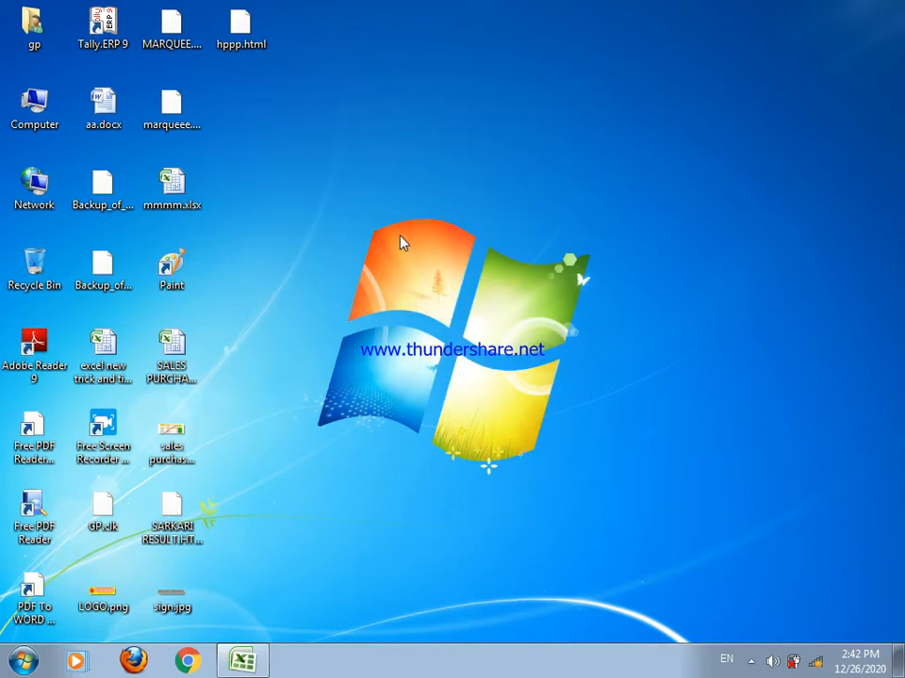
right_click(401, 243)
click(437, 289)
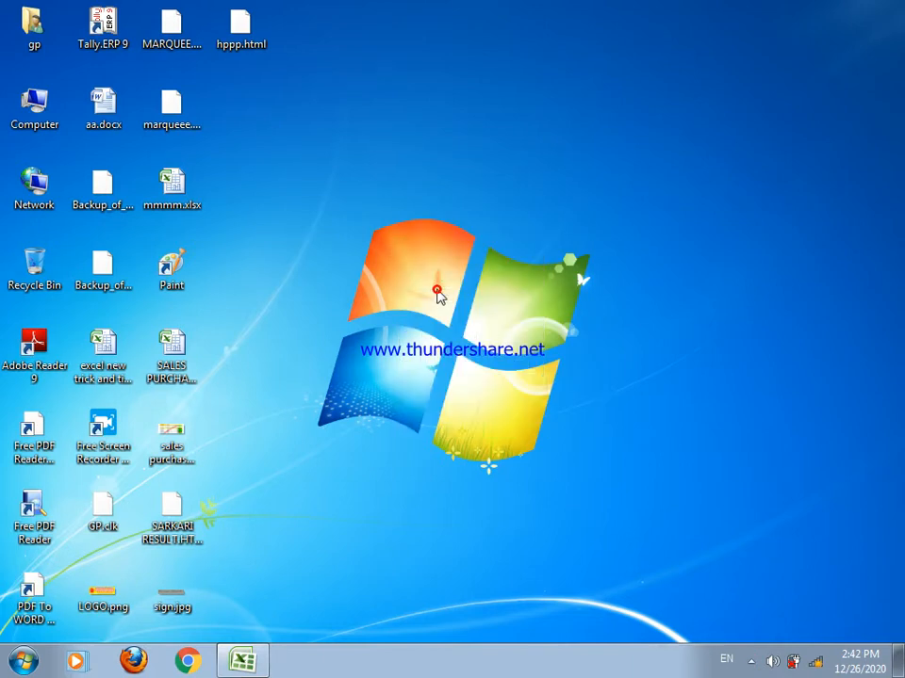
right_click(385, 188)
click(418, 239)
right_click(381, 174)
click(416, 217)
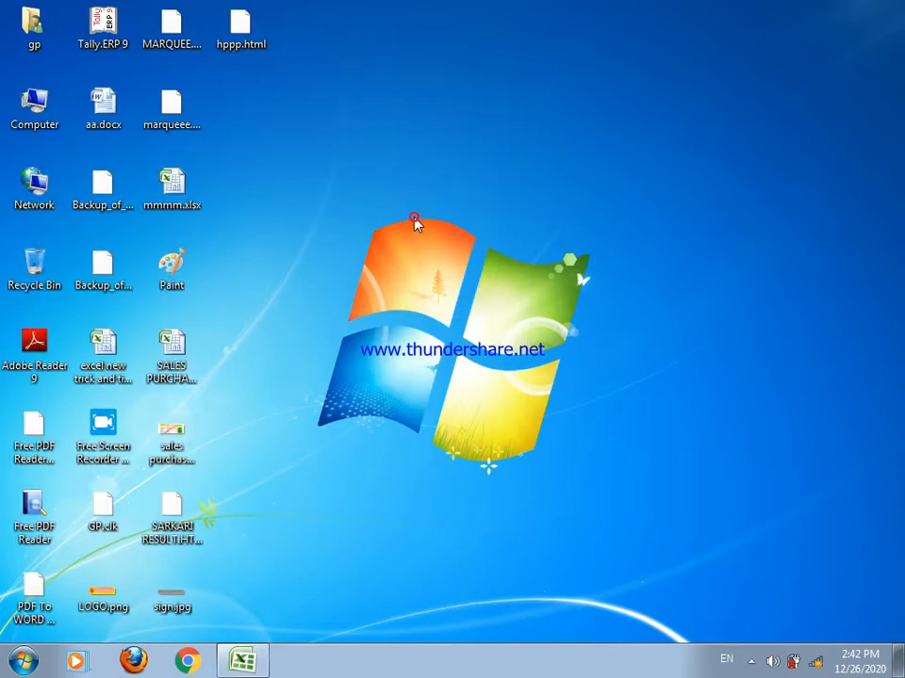
right_click(362, 168)
click(393, 215)
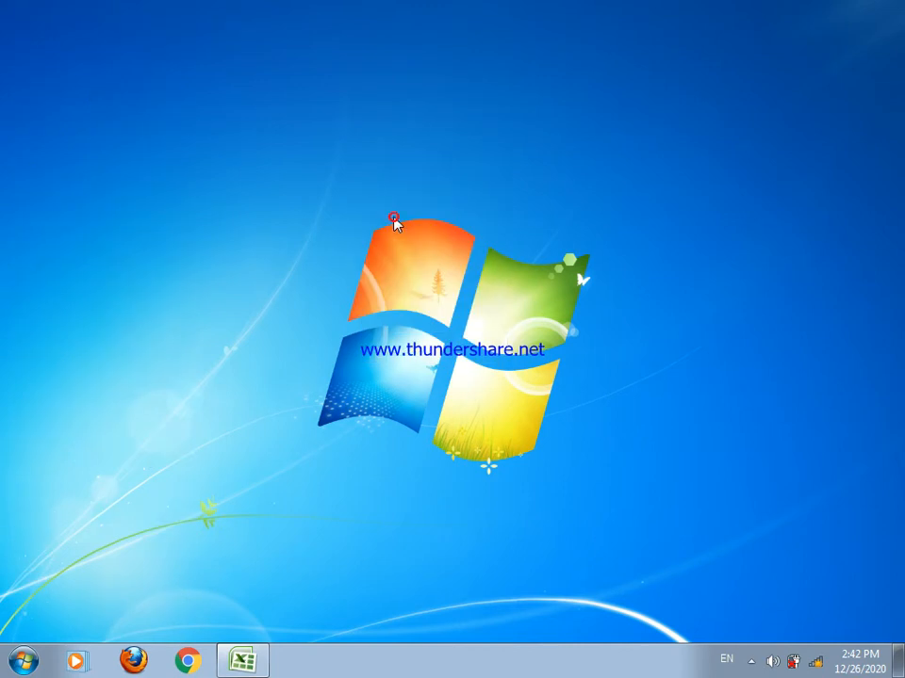
right_click(357, 175)
click(392, 224)
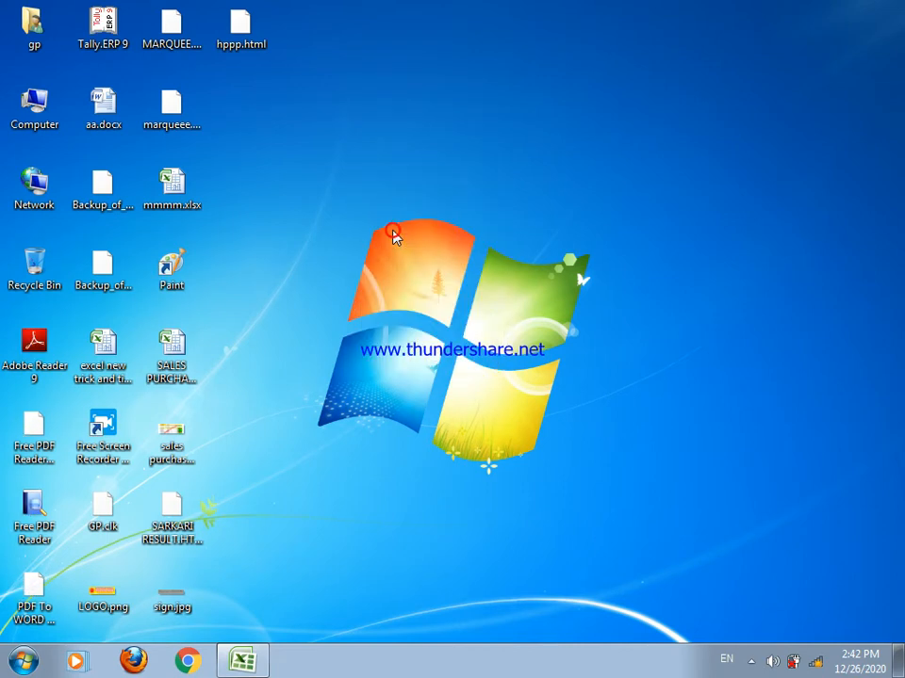
right_click(346, 175)
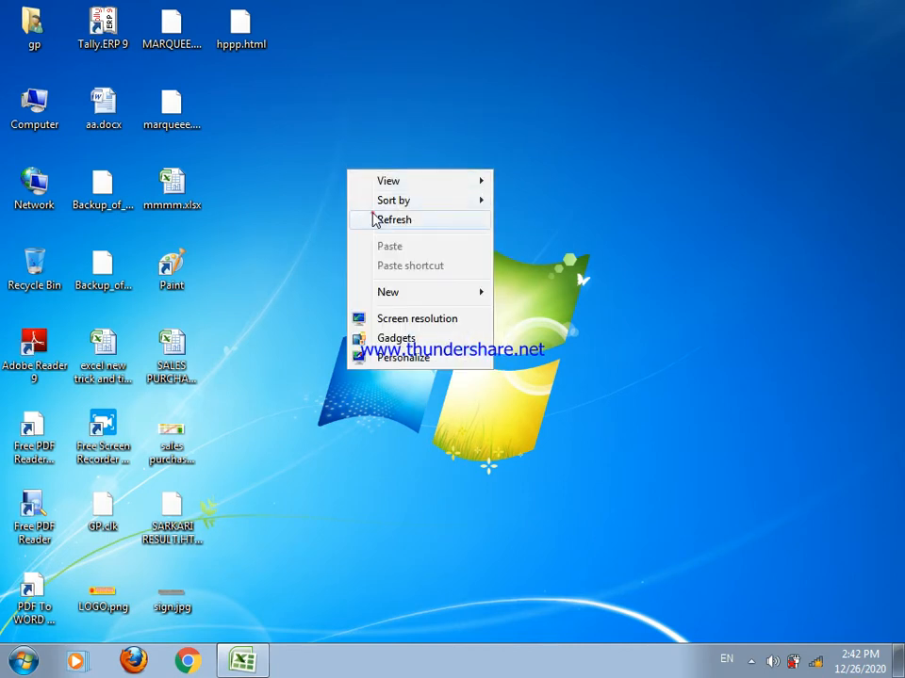
click(372, 214)
right_click(323, 157)
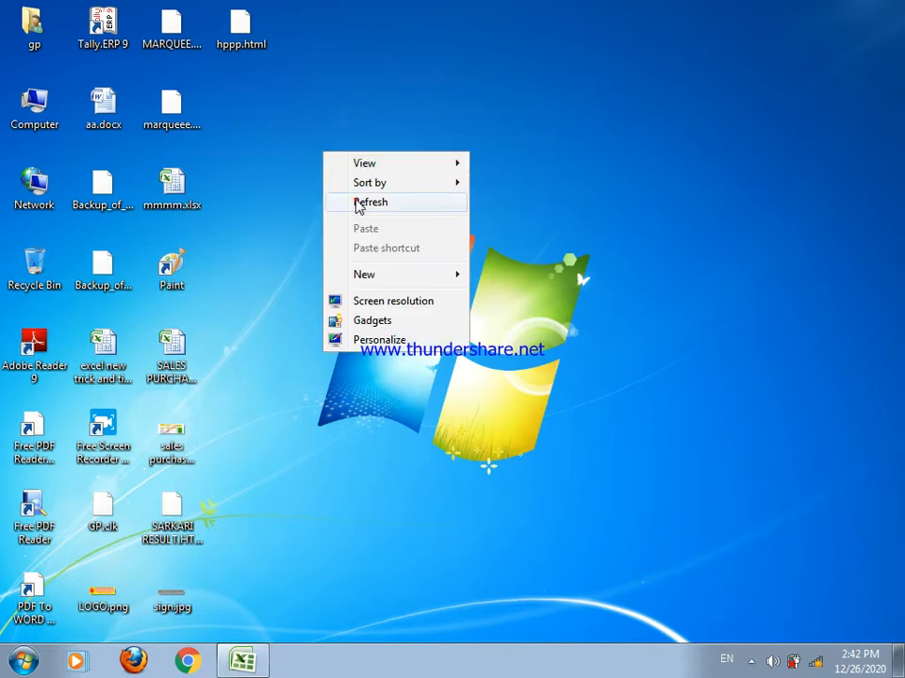
click(355, 201)
right_click(308, 154)
click(348, 203)
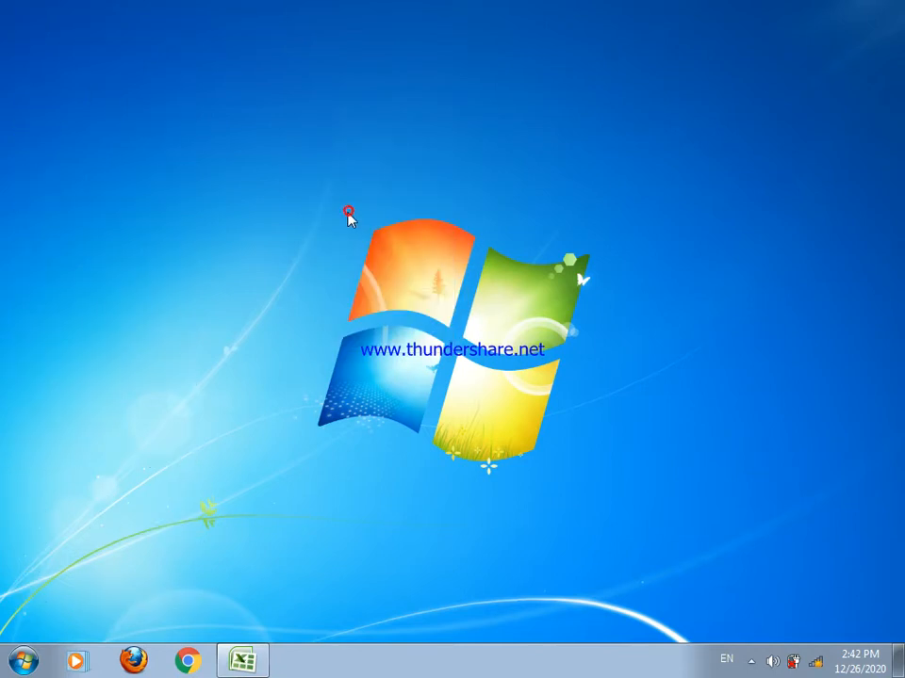
- Switch to the SOFTWARE COMPANY-2020.xlsx workbook in Excel and review the bill title, company logo and tax invoice header cells
click(242, 660)
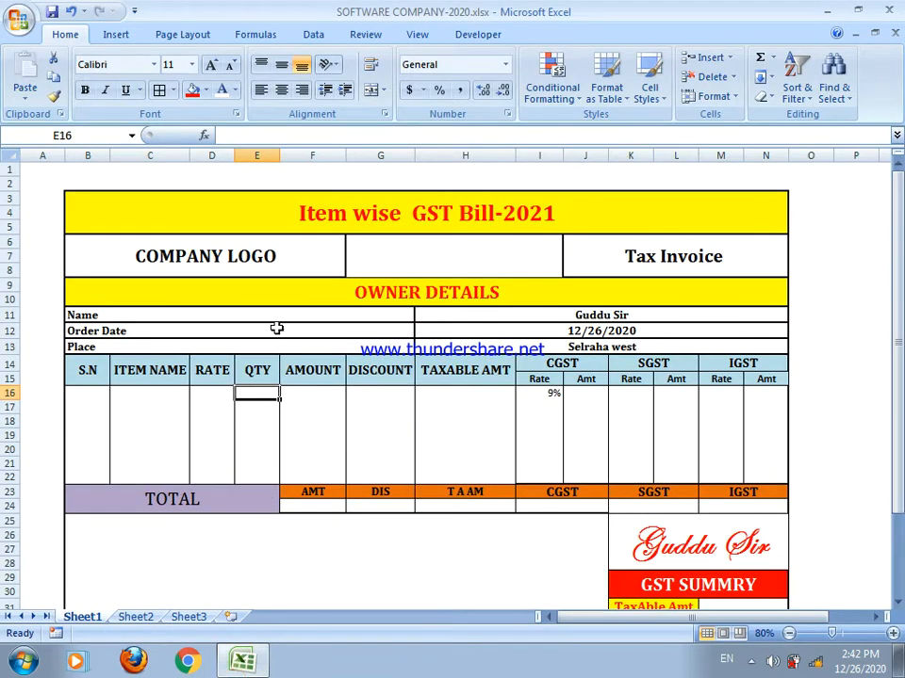
click(309, 491)
drag(309, 491, 365, 268)
click(366, 269)
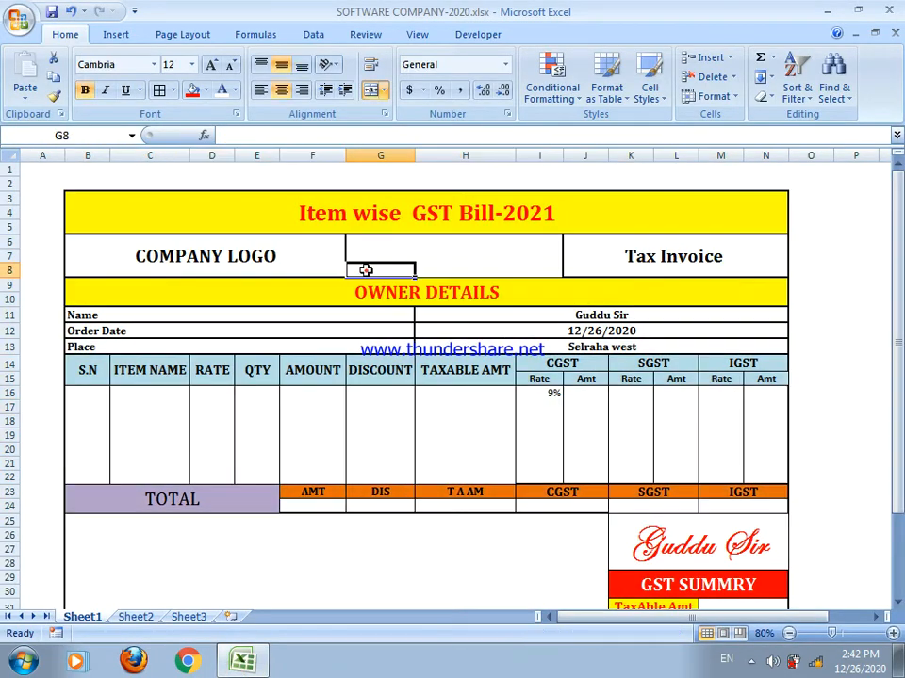
click(358, 218)
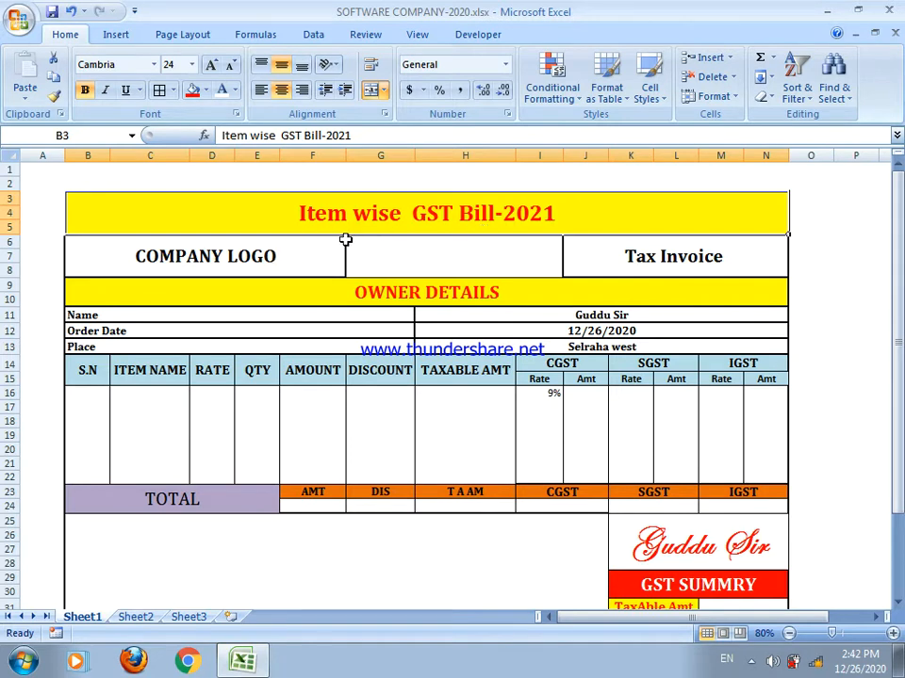
click(245, 262)
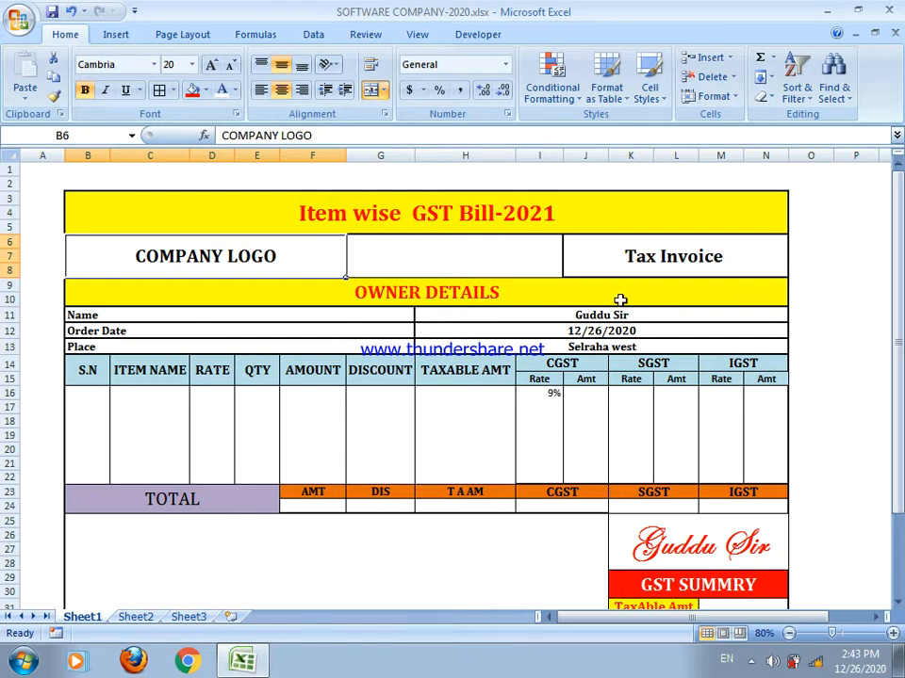
click(606, 257)
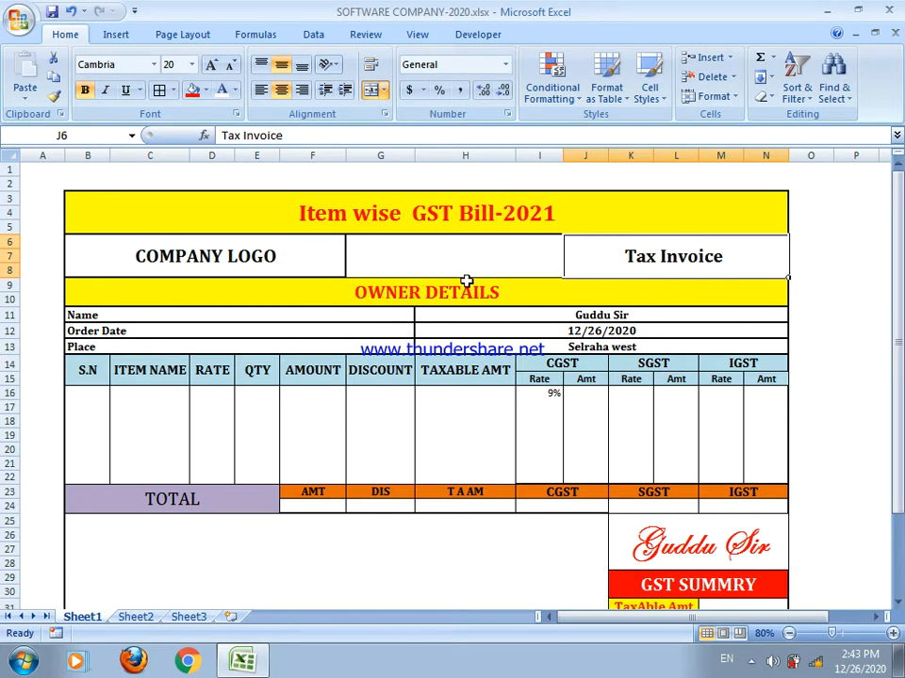
- Examine the owner details section, covering the name, order date and place labels and their values
click(427, 297)
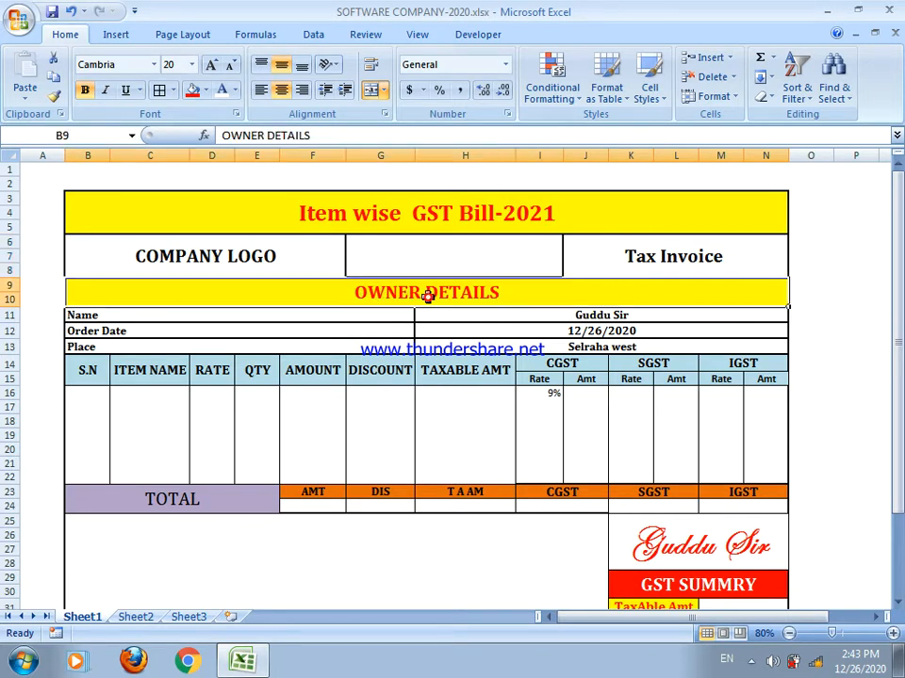
click(245, 318)
click(232, 330)
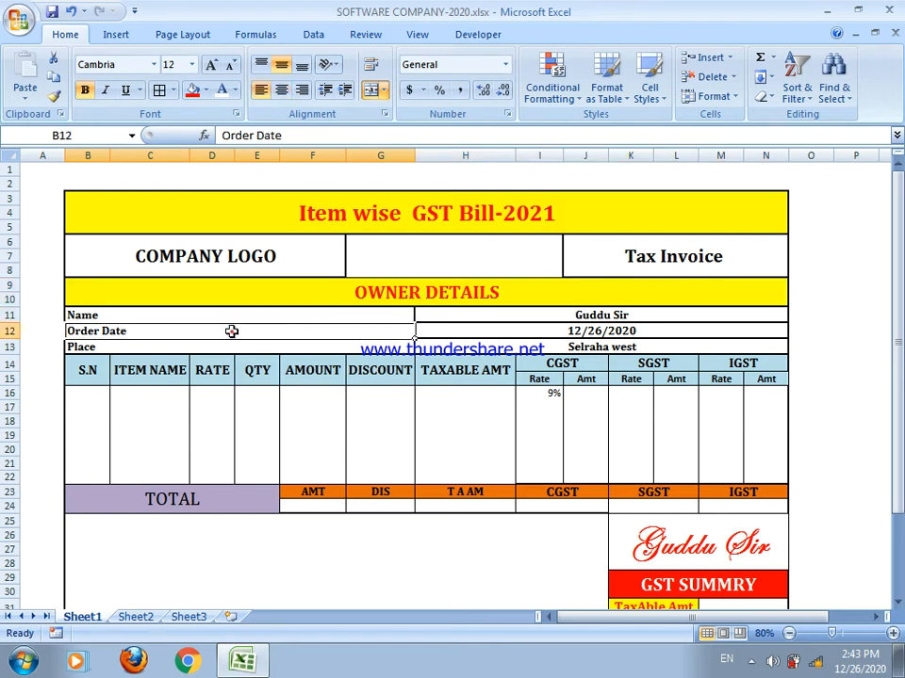
click(211, 348)
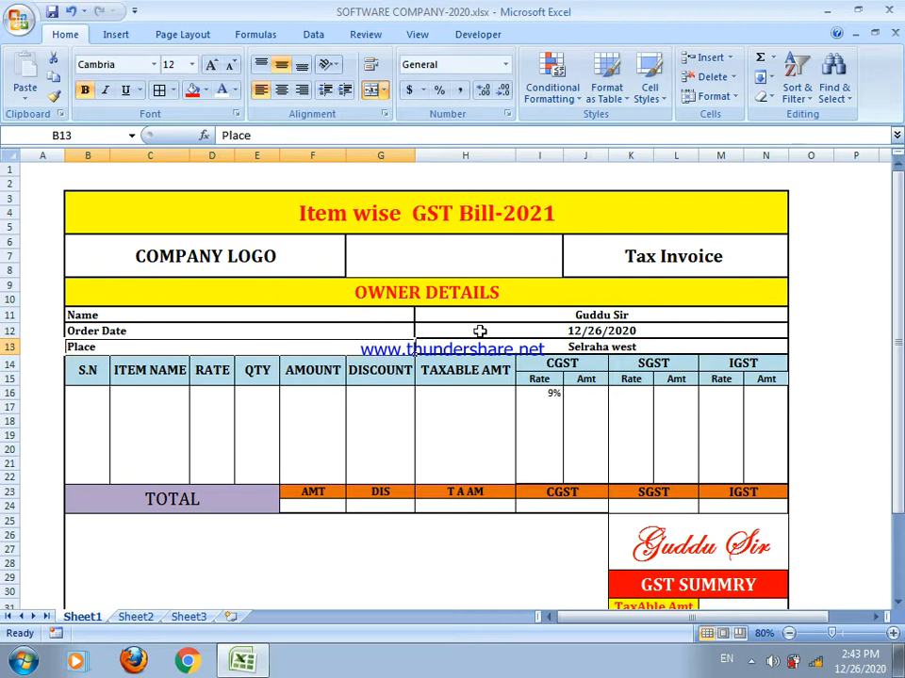
click(512, 318)
click(517, 350)
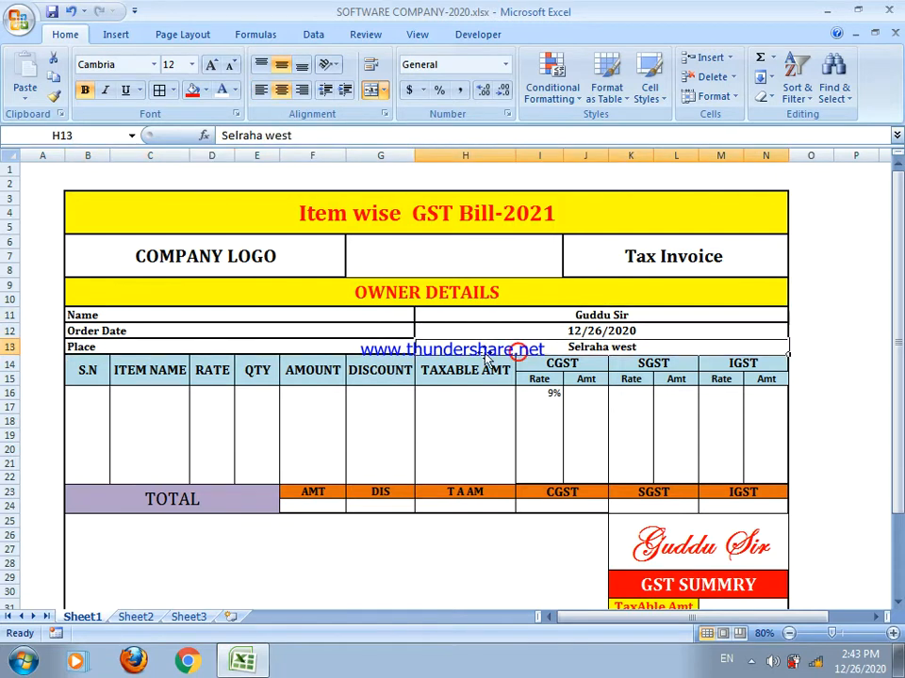
- Examine the bill layout from the S.N heading down through the total row to the GST summary block
click(88, 369)
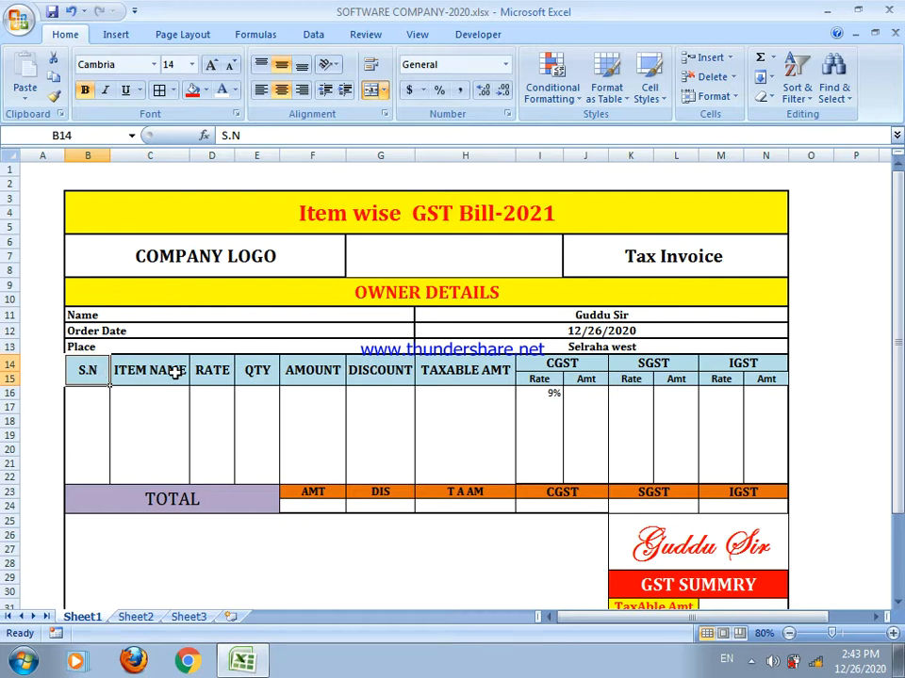
key(Down)
key(Down)
key(Down)
key(Down)
key(Down)
key(Down)
key(Down)
key(Down)
key(Down)
key(Down)
key(Down)
key(Down)
key(Down)
key(Down)
key(Down)
key(Down)
key(Down)
key(Down)
key(Down)
key(Down)
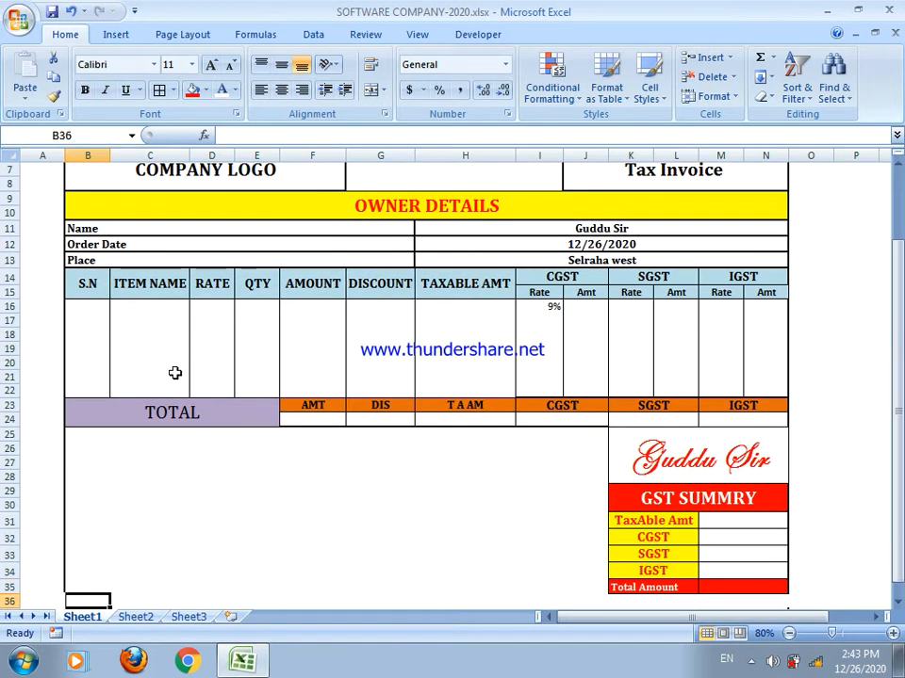
- Examine the item table headings from item name through taxable amount to the CGST, SGST and IGST columns
click(149, 285)
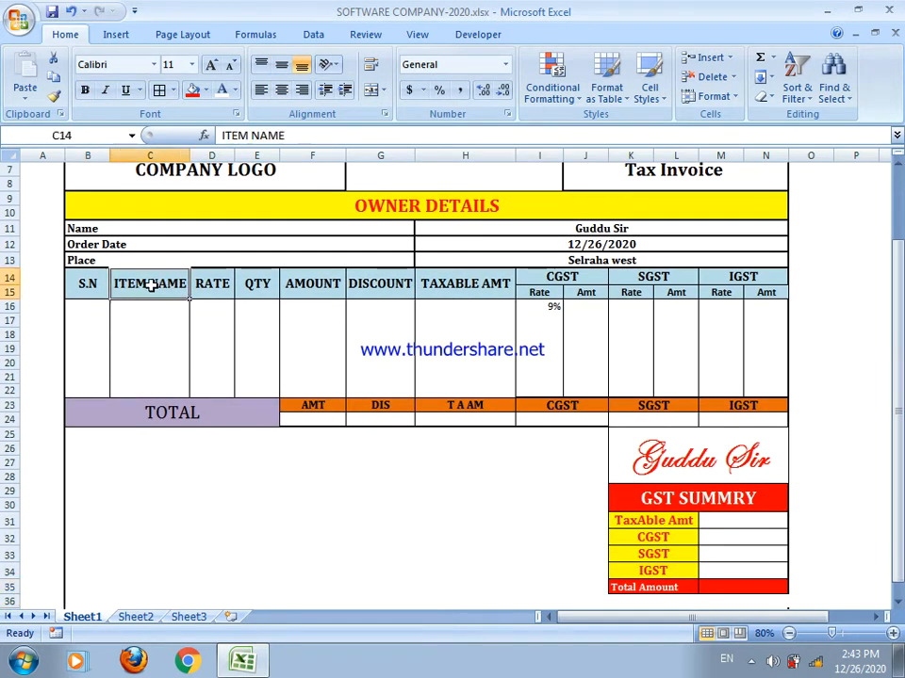
click(223, 297)
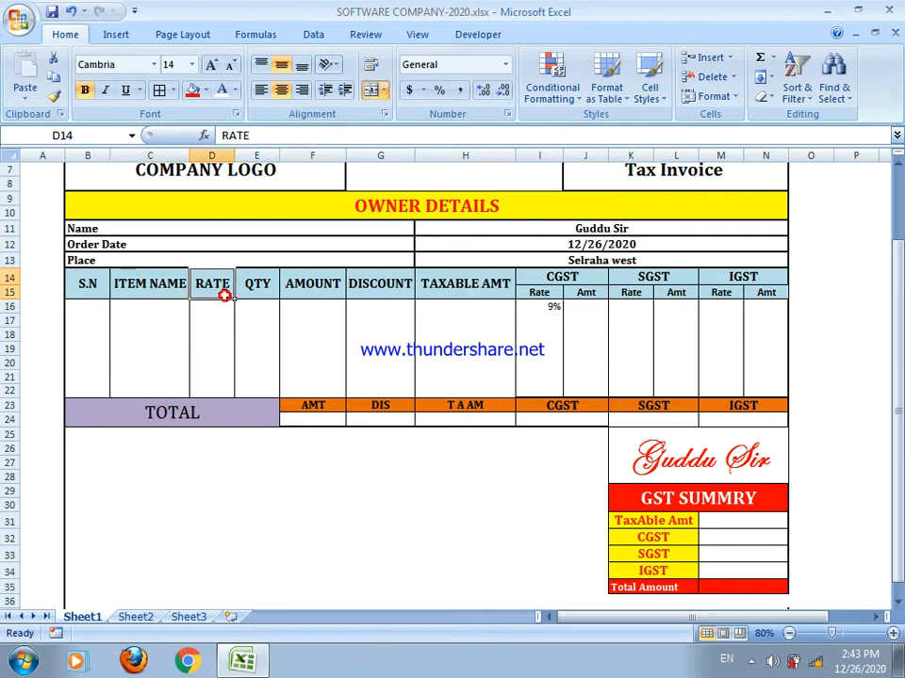
click(257, 295)
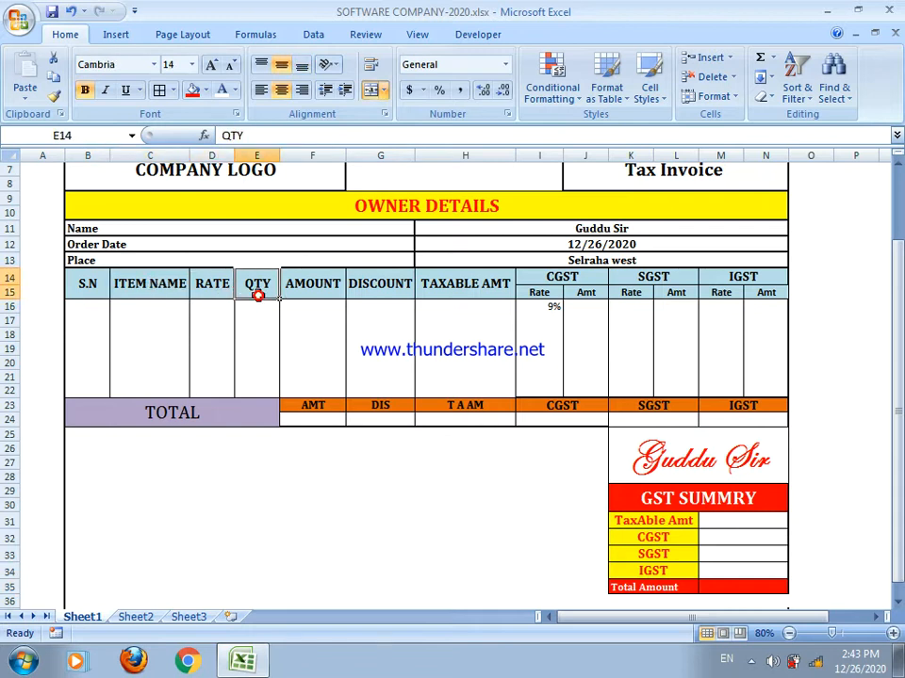
click(329, 294)
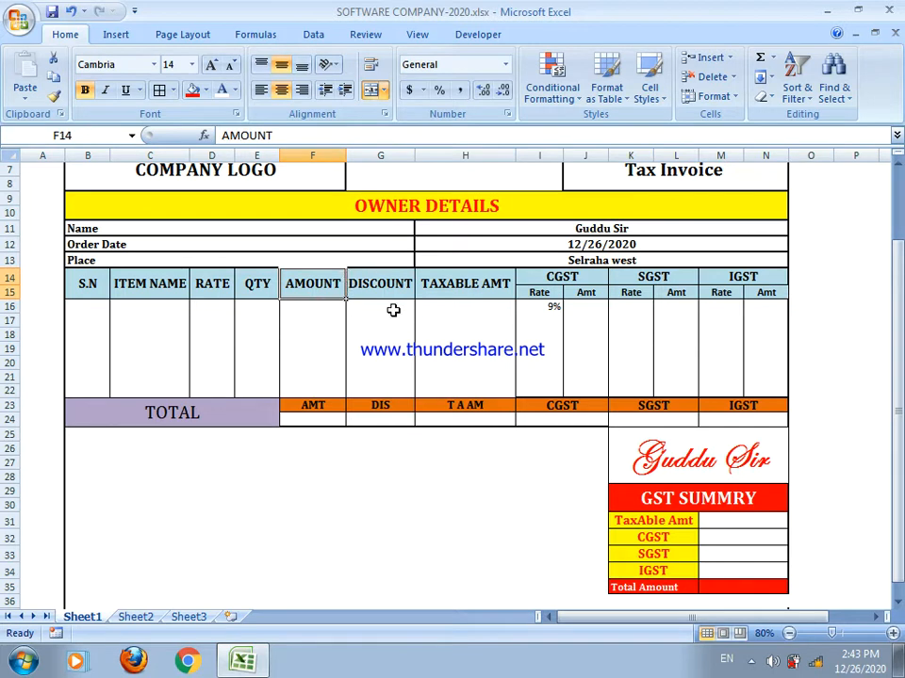
click(374, 292)
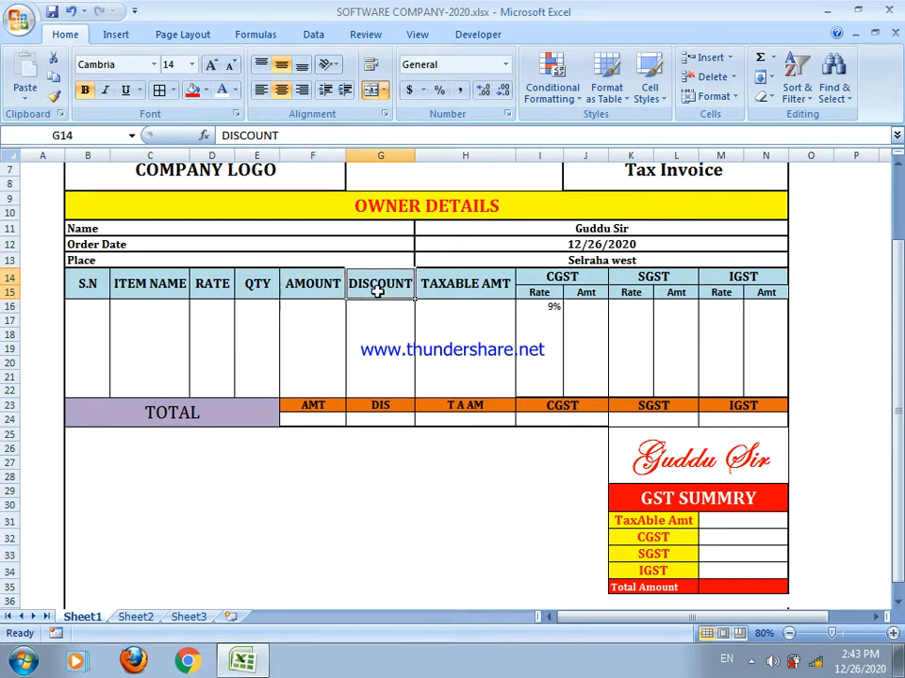
click(446, 288)
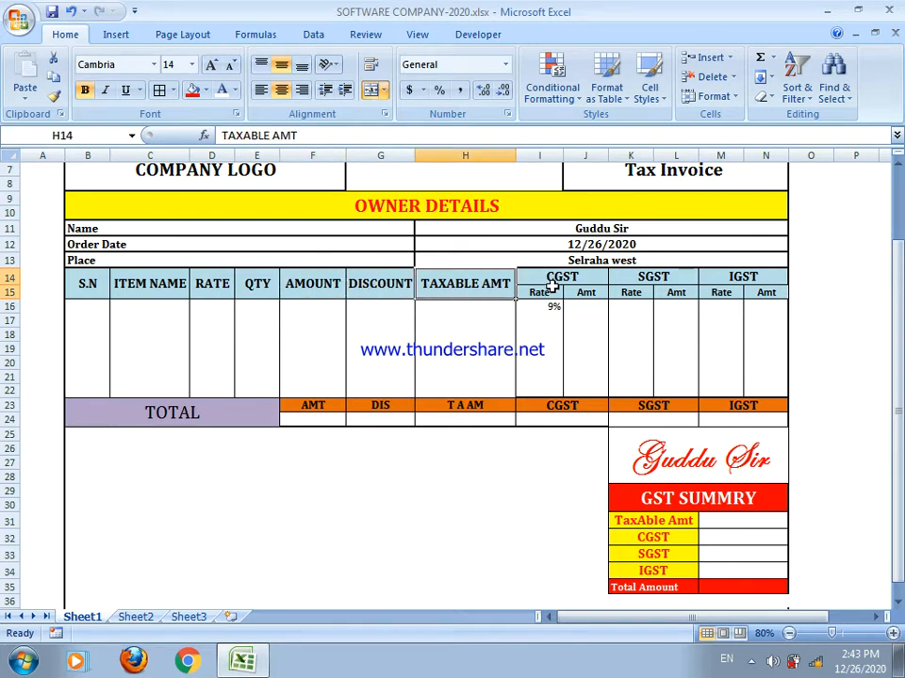
click(562, 282)
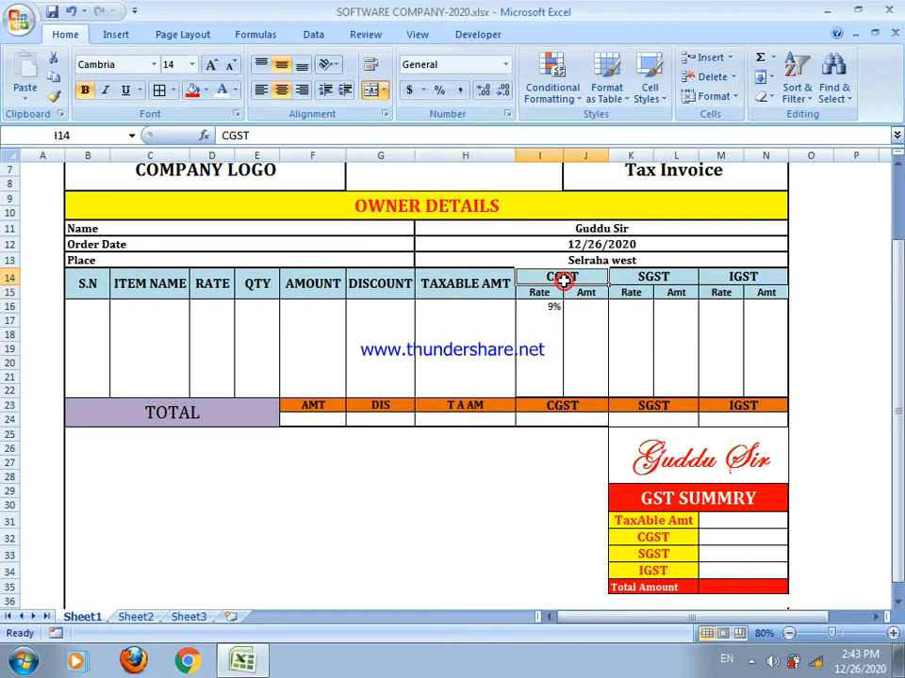
click(666, 285)
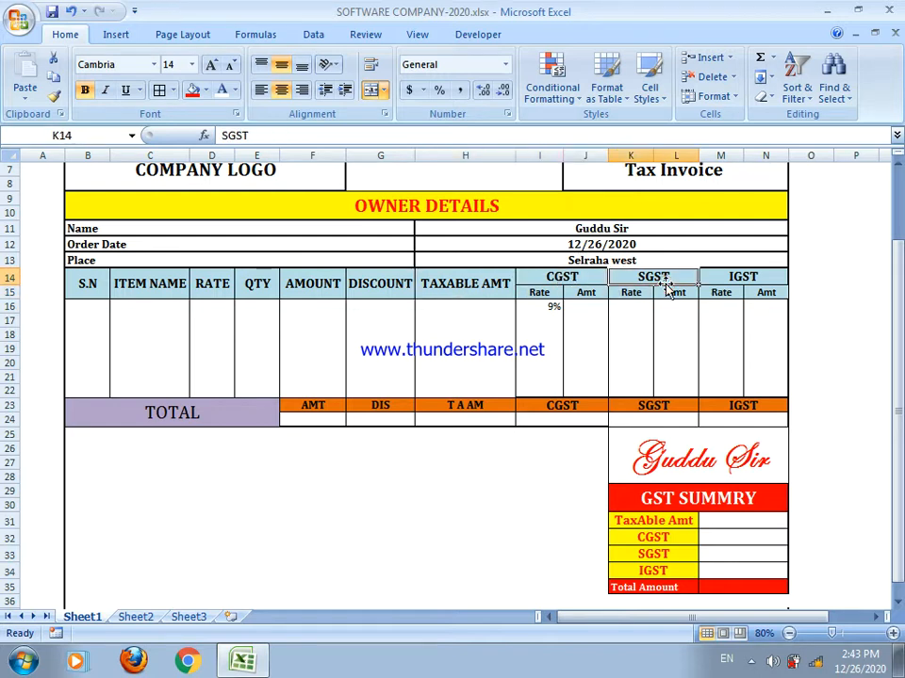
click(744, 284)
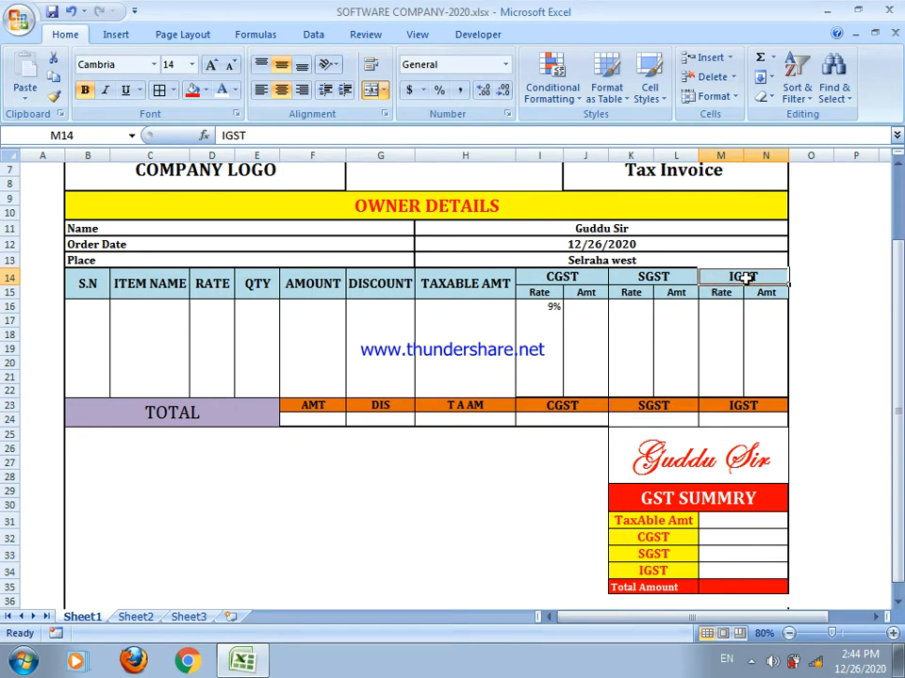
click(674, 282)
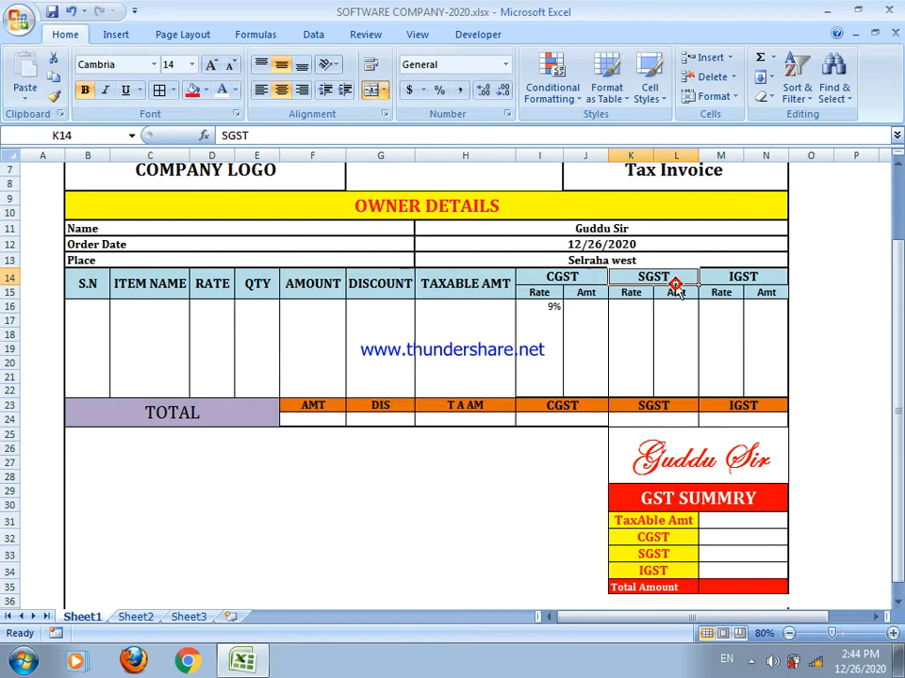
click(560, 290)
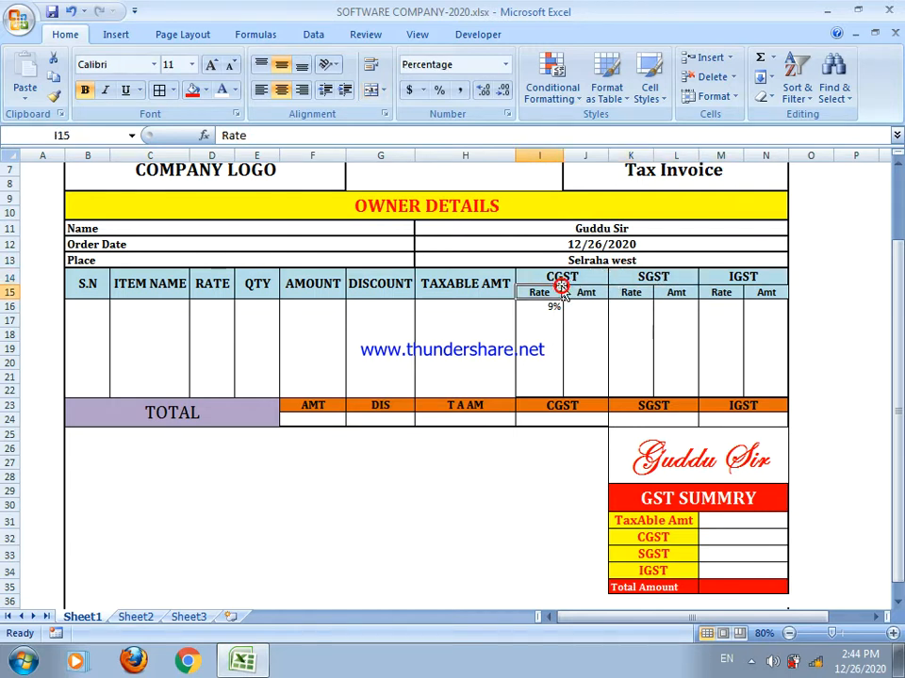
click(574, 280)
click(634, 280)
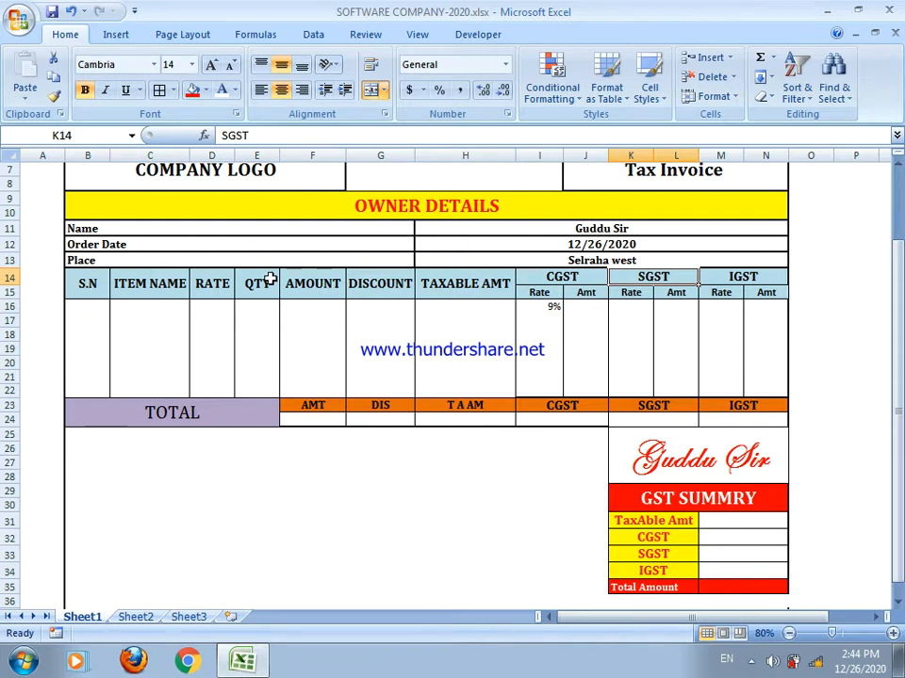
- Enter serial numbers 1 and 2 in cells B16 and B17 of the S.N column
click(86, 310)
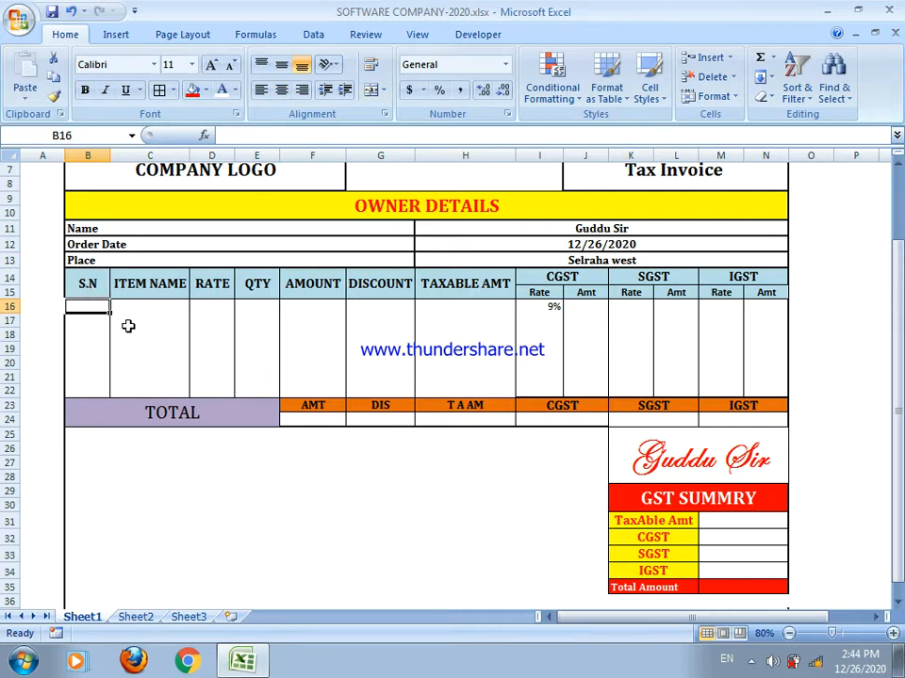
text(1)
key(Return)
text(2)
key(Return)
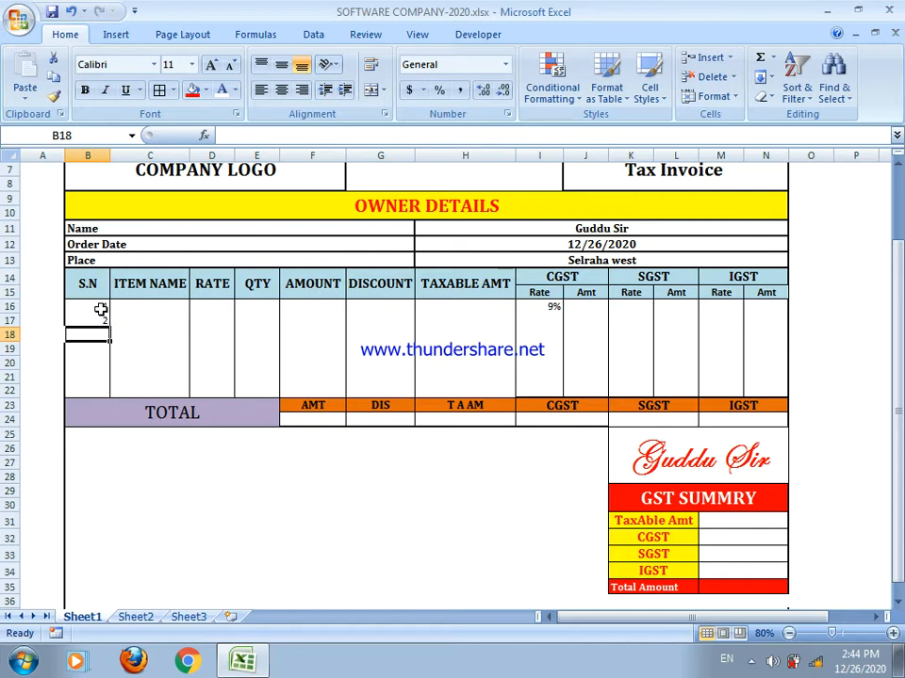
drag(101, 310, 103, 321)
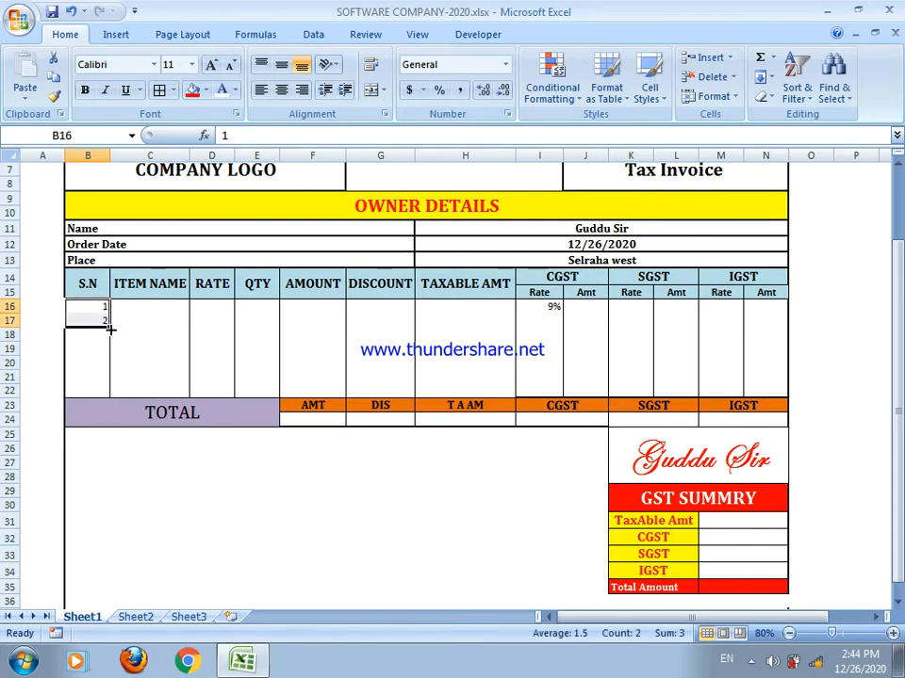
drag(111, 329, 109, 394)
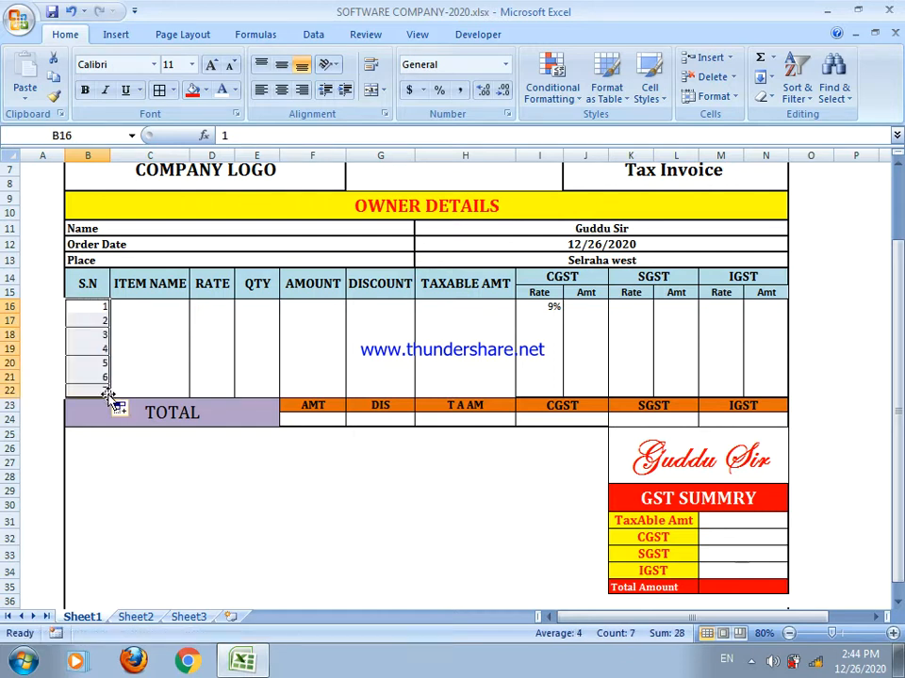
key(ctrl+z)
- Enter serial numbers 3 to 7 in cells B18 to B22 of the S.N column
click(98, 333)
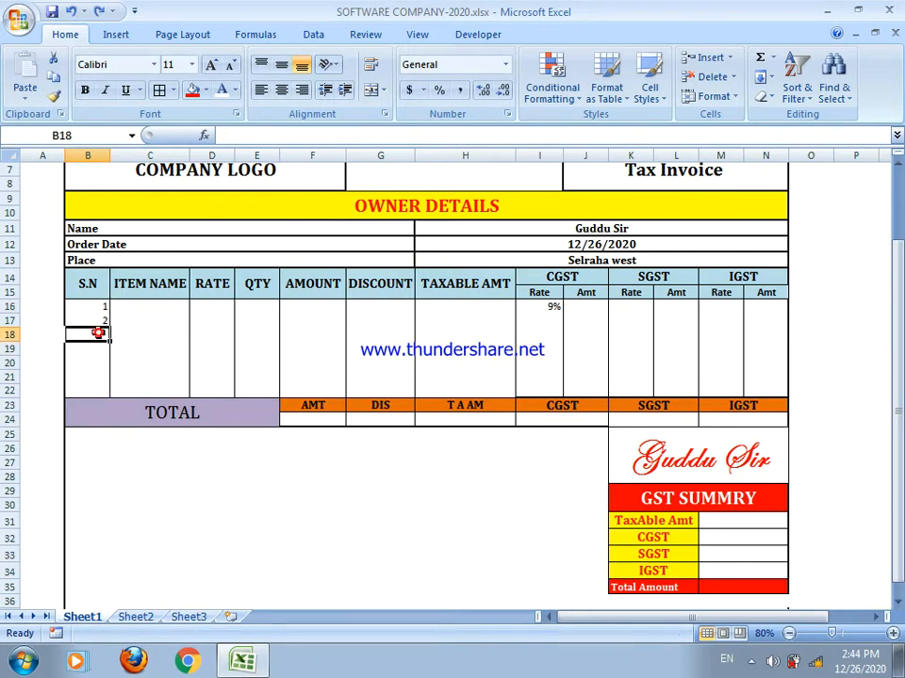
text(3)
key(Return)
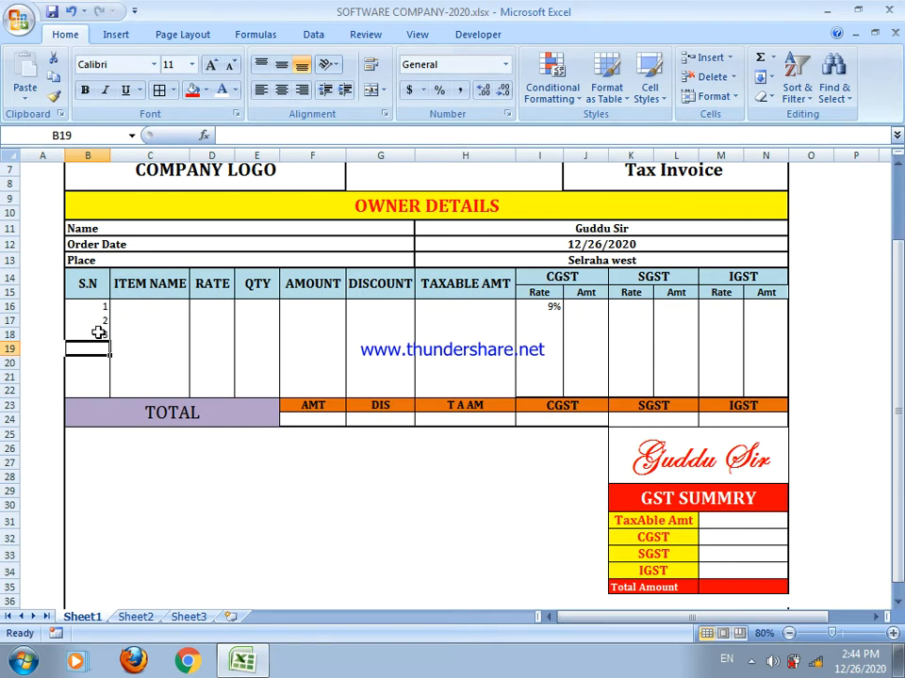
text(4)
key(Return)
text(5)
key(Return)
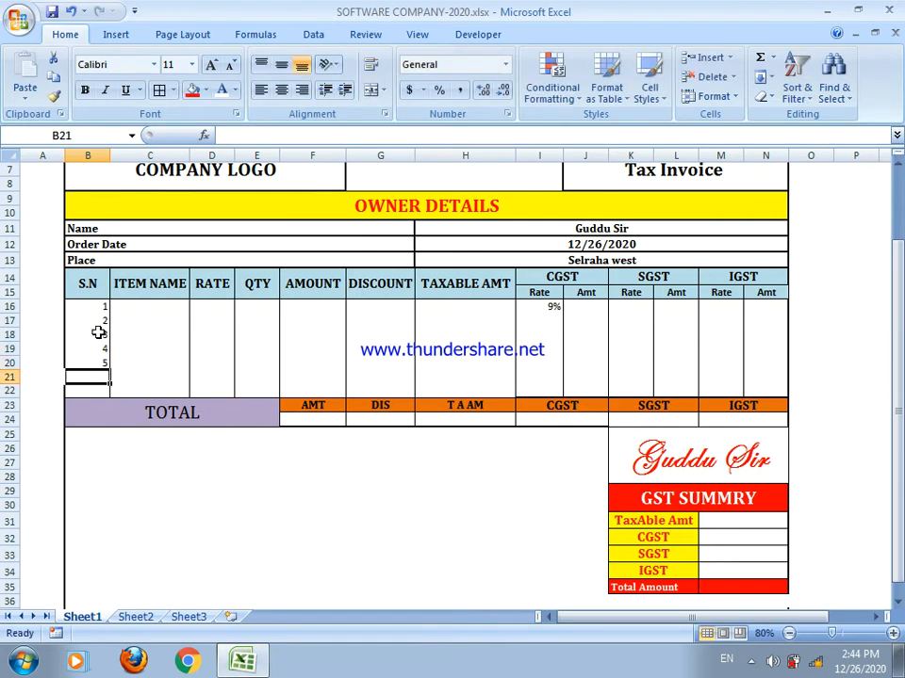
text(6)
key(Return)
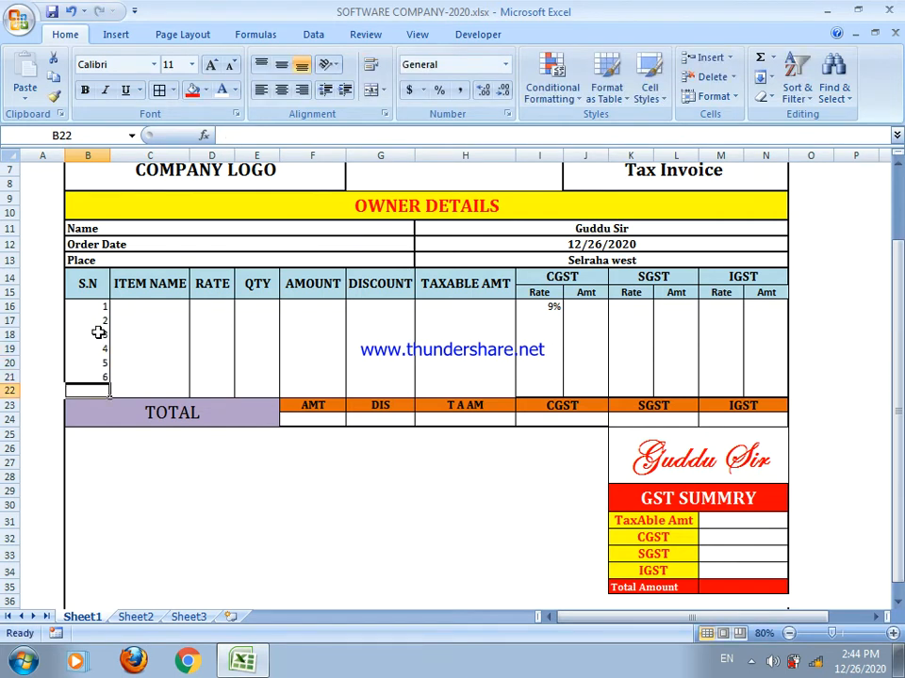
text(7)
key(Return)
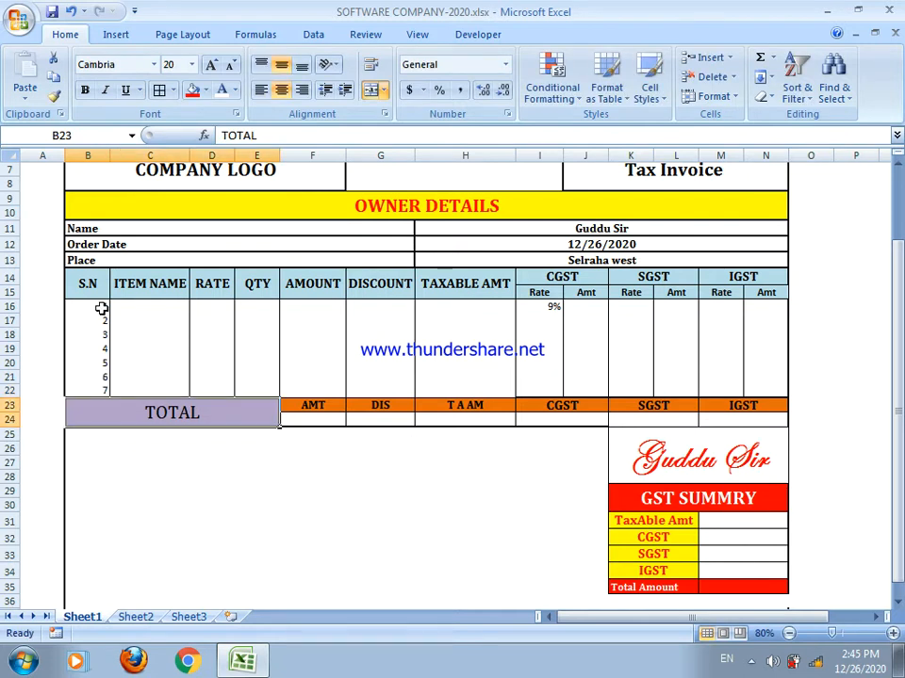
- Format serial numbers B16:B22 as bold Cambria, centred horizontally and vertically in their cells
drag(101, 308, 106, 386)
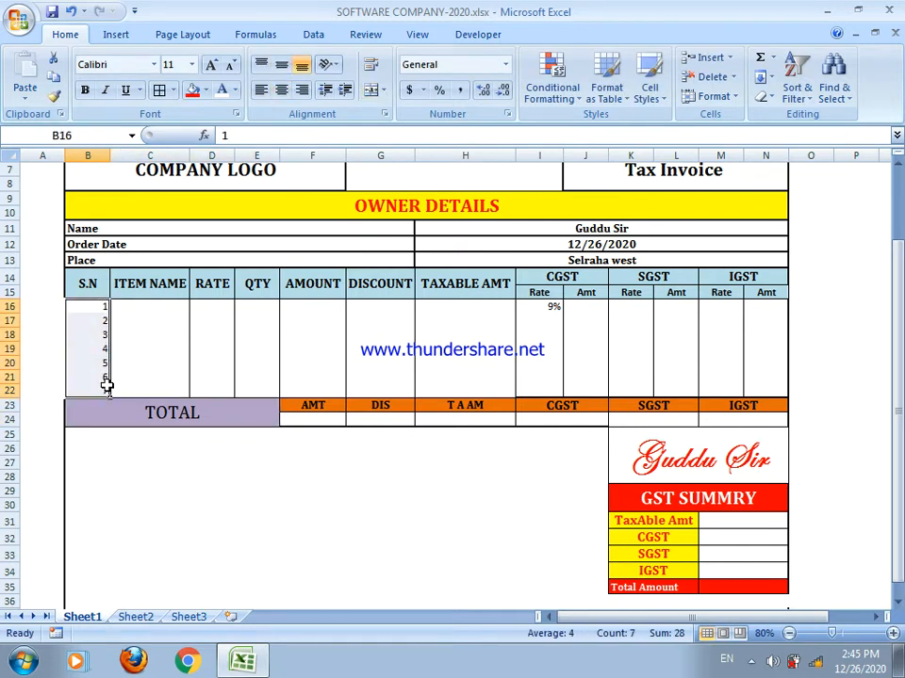
click(281, 91)
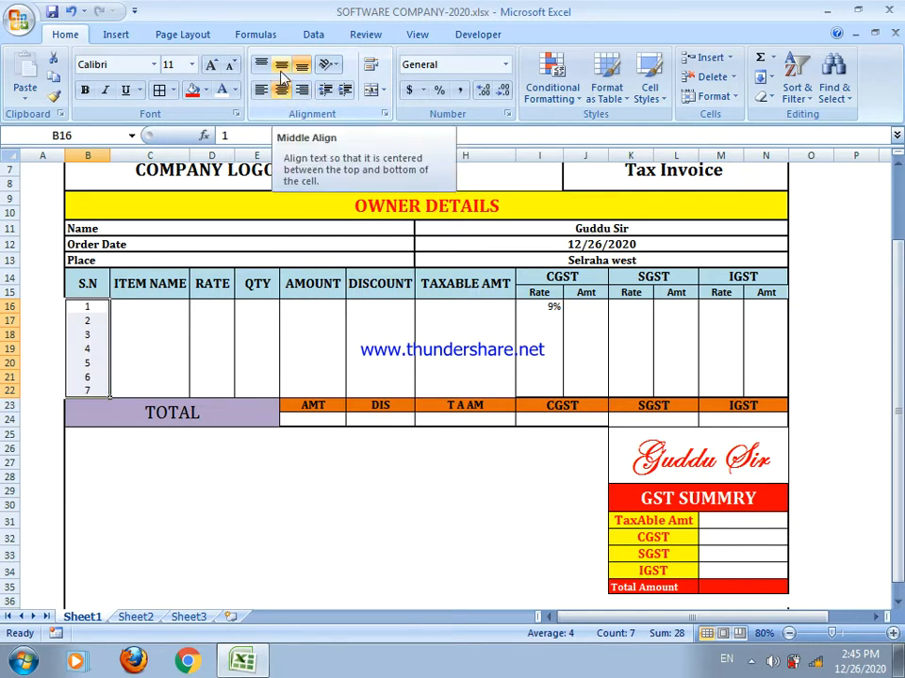
click(281, 70)
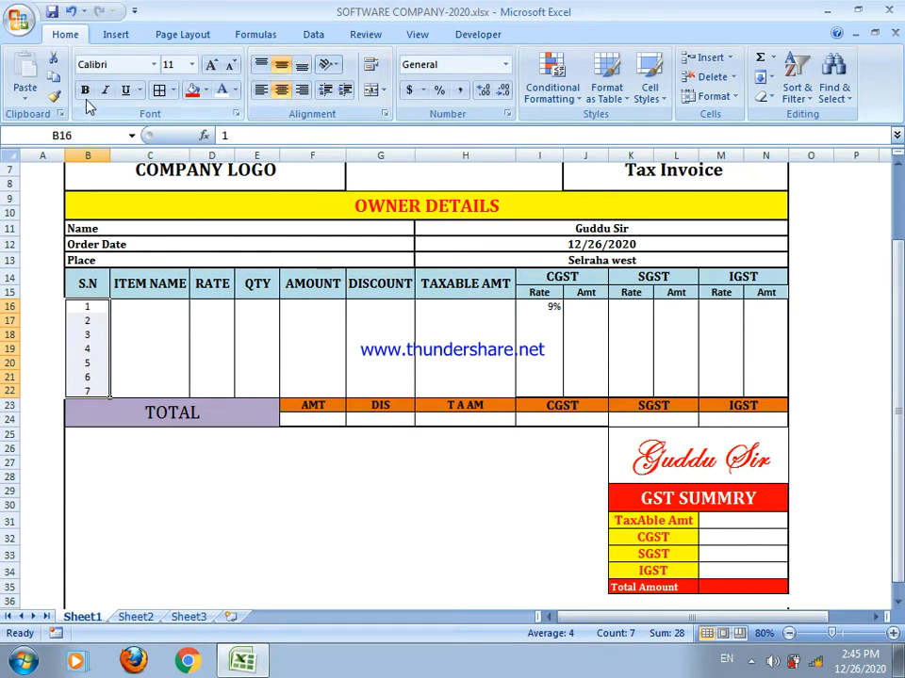
click(150, 66)
click(141, 104)
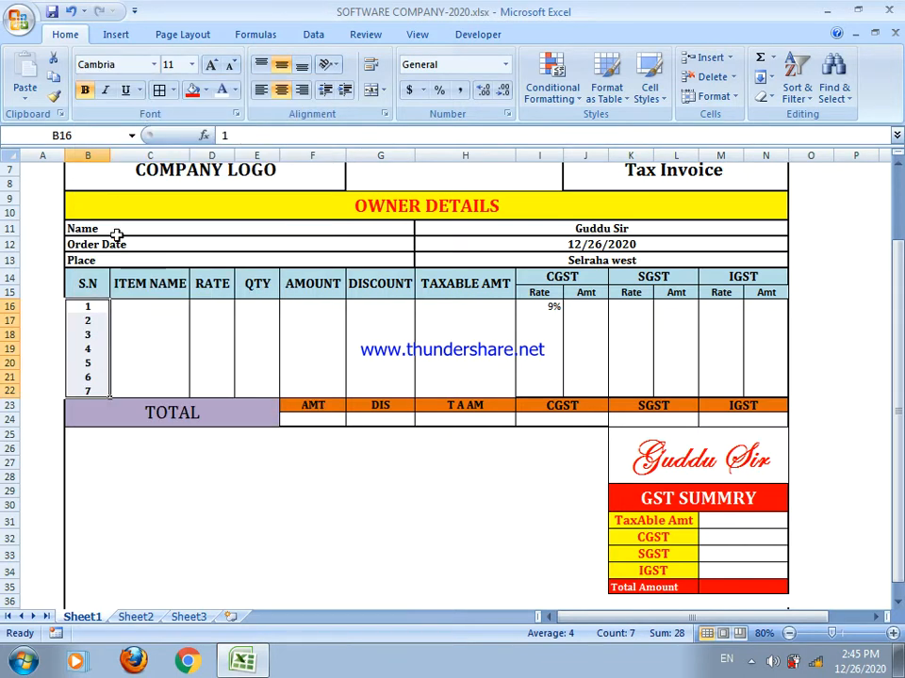
click(165, 305)
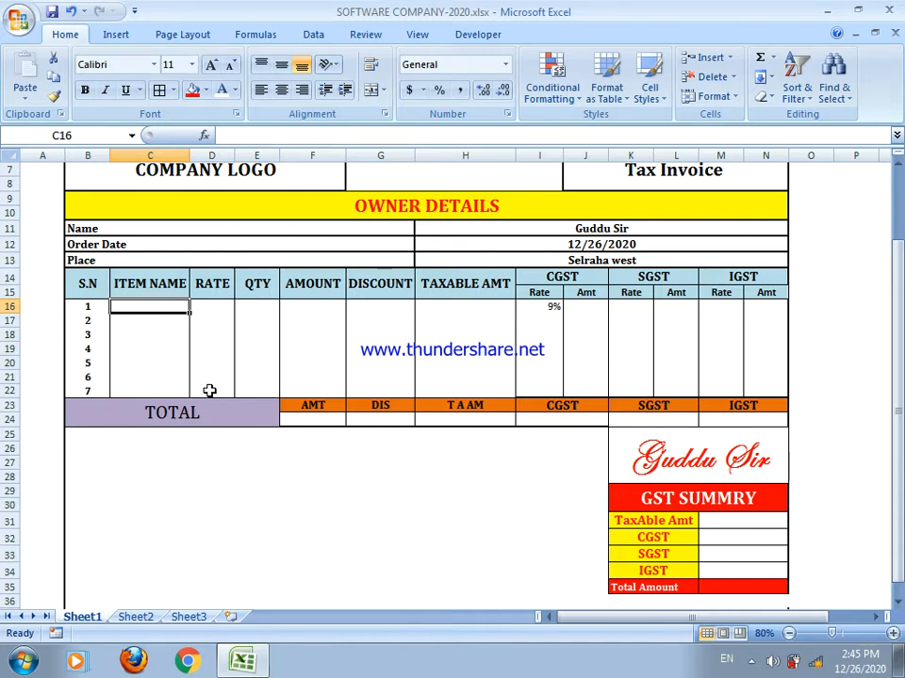
key(Down)
key(Down)
key(Down)
key(Down)
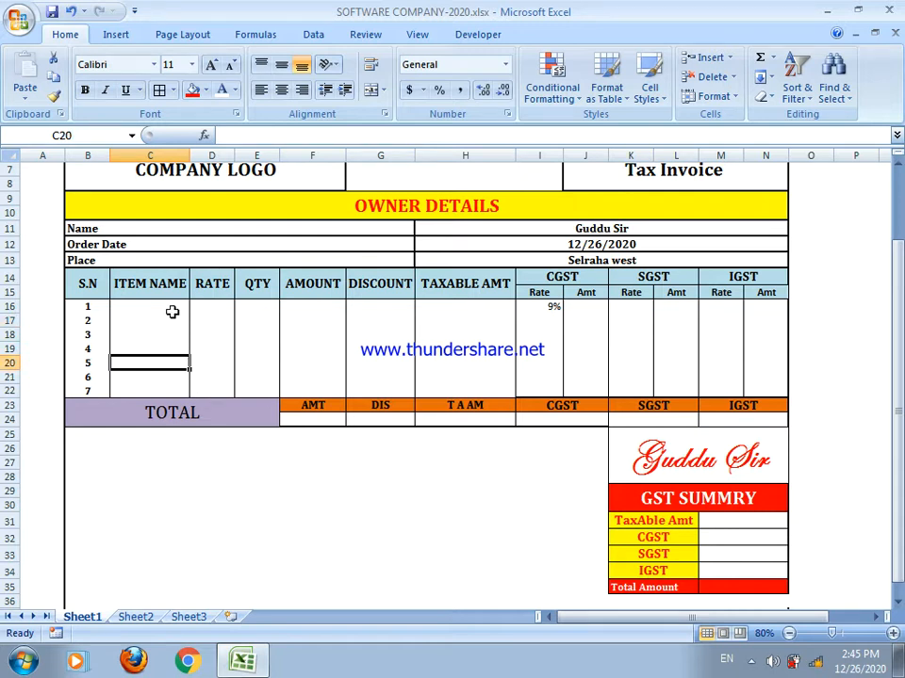
- Enter the item names Computer in C16 and Mouse in C17
click(173, 312)
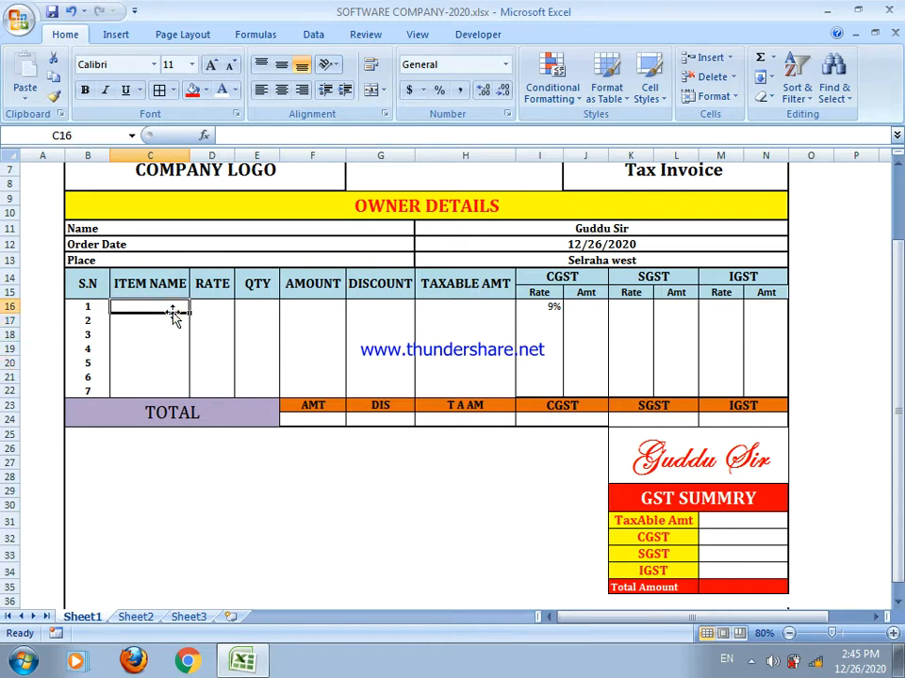
text(com)
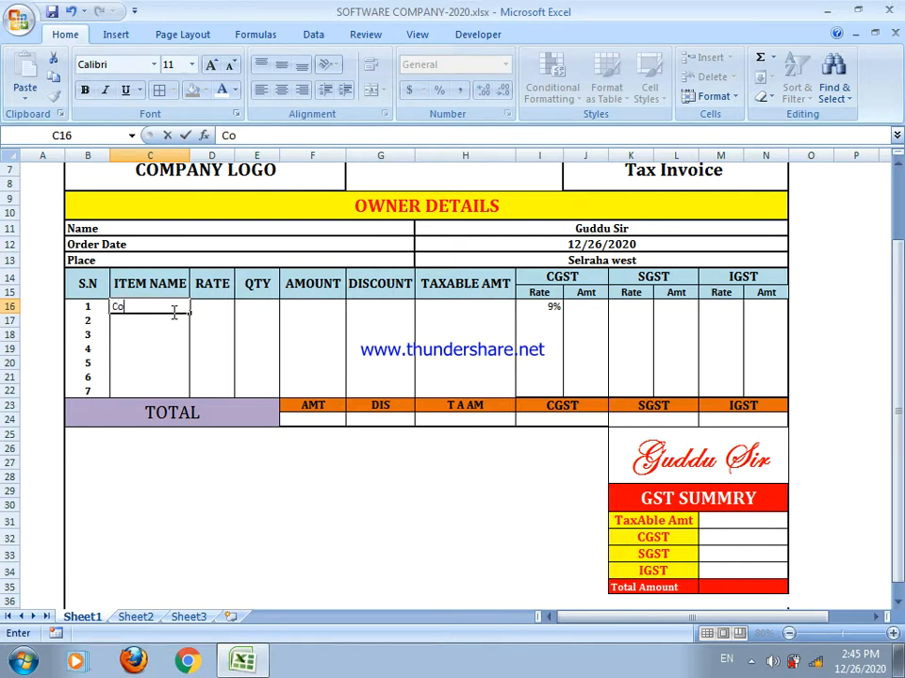
text(mputer)
click(172, 320)
text(Mo)
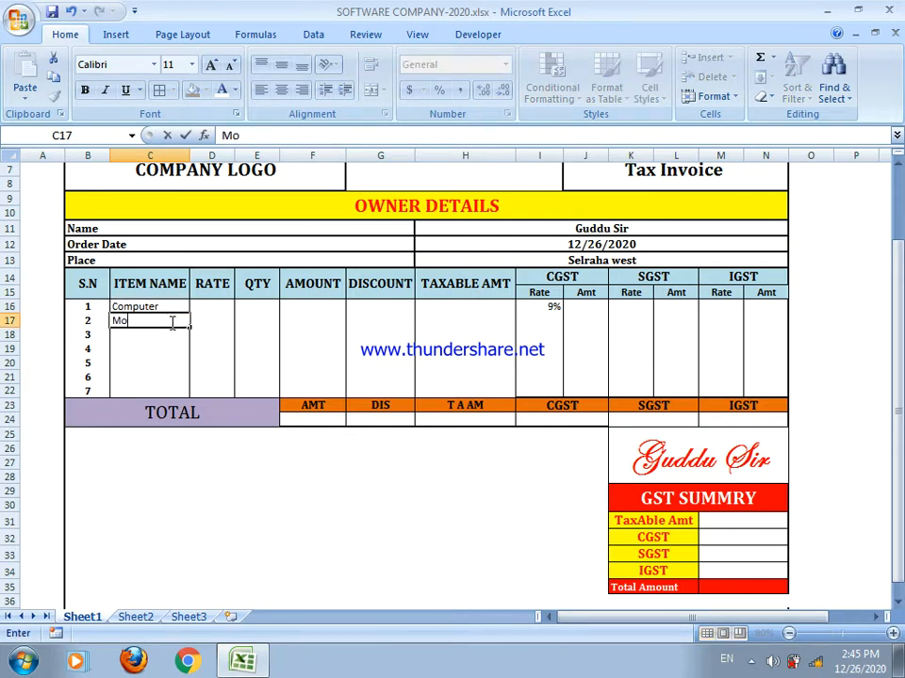
text(use)
click(166, 347)
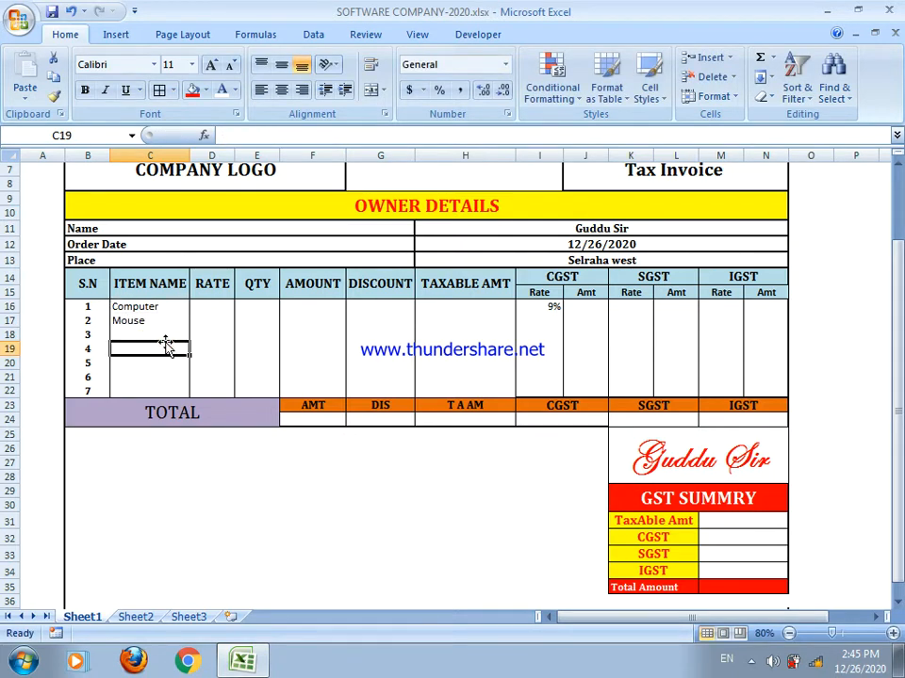
- Enter the item names Lcd in C18 and UPS in C19
click(158, 334)
text(Lcd)
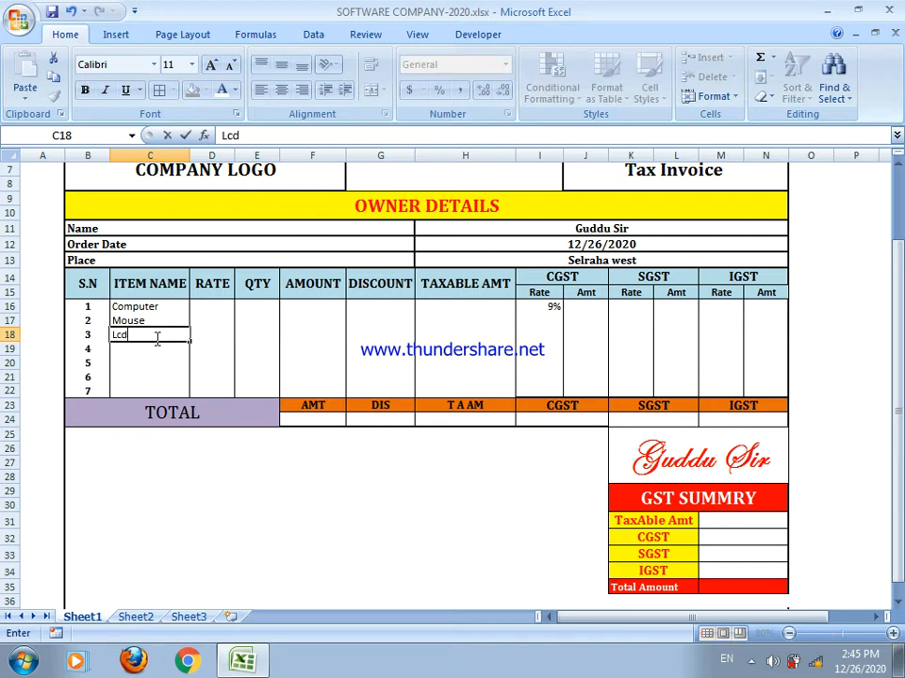
key(Return)
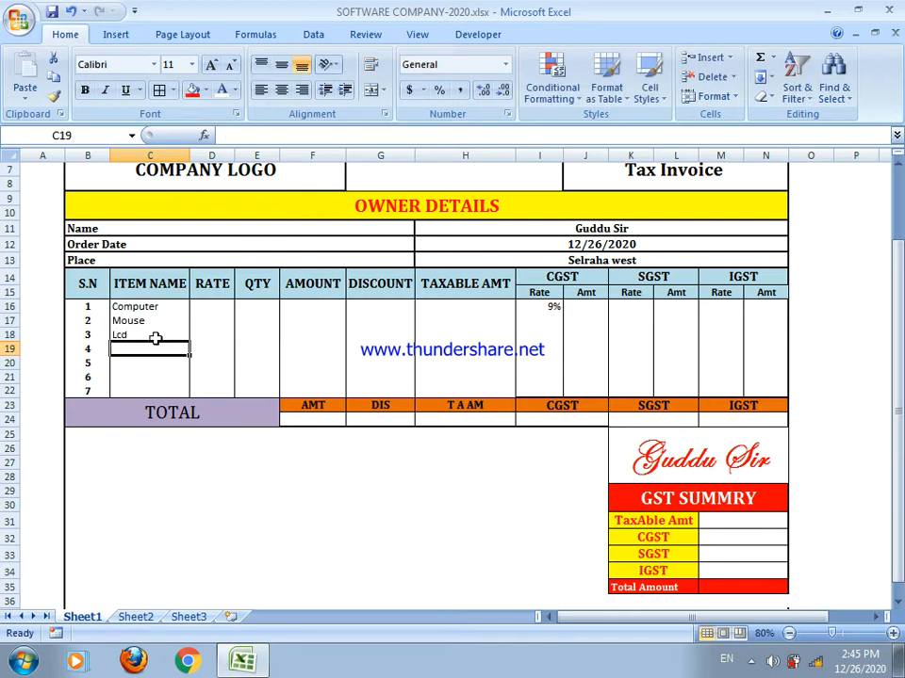
text(UP)
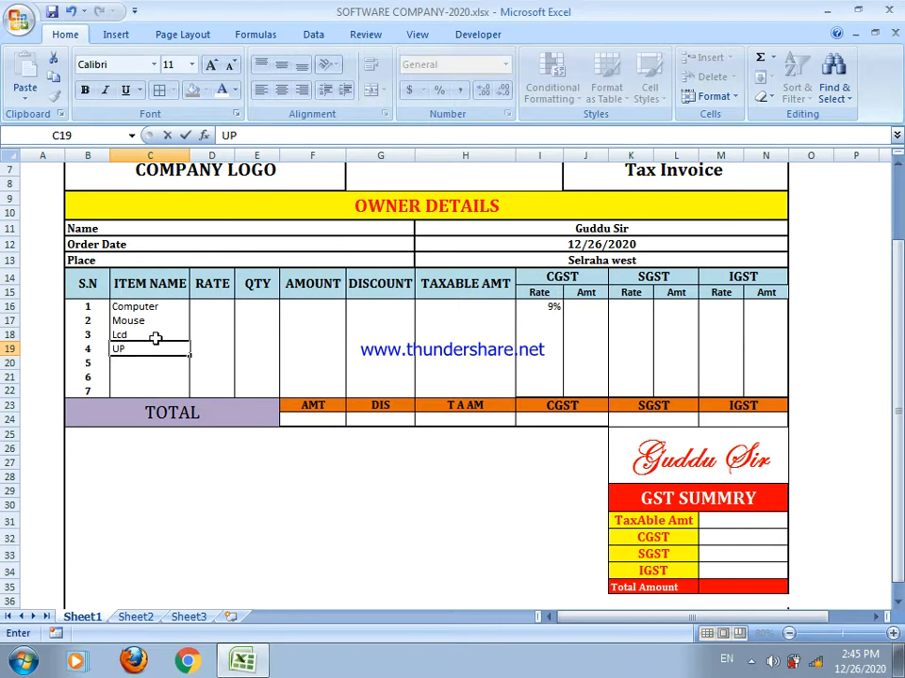
text(S)
key(Return)
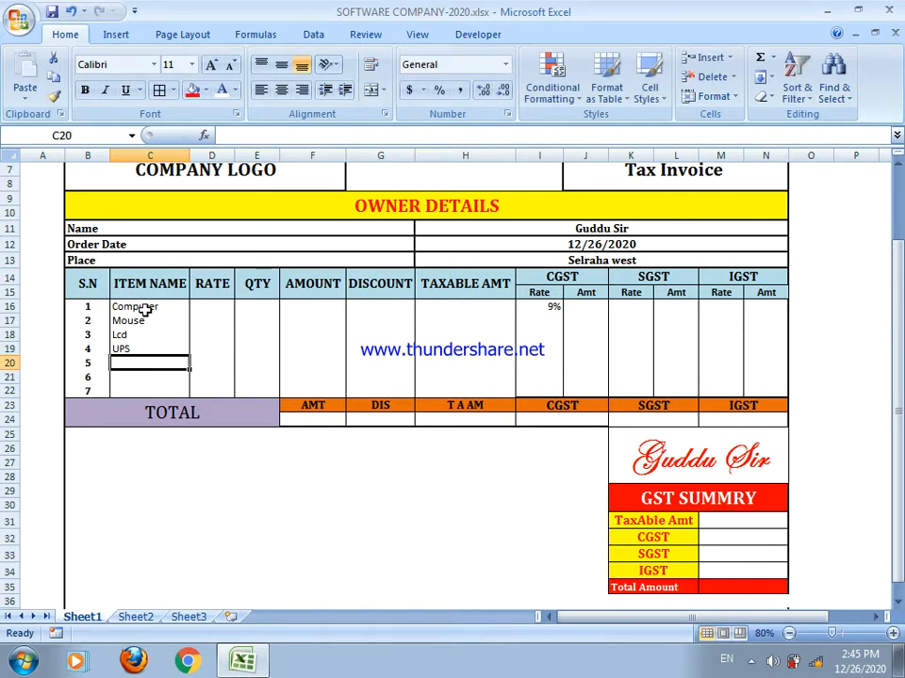
drag(144, 307, 154, 349)
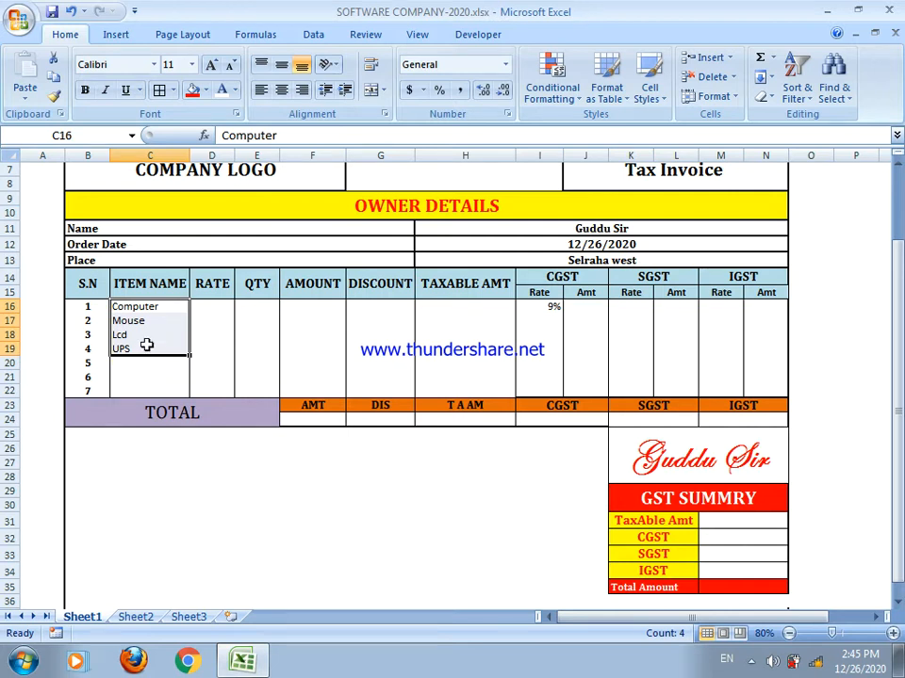
click(143, 339)
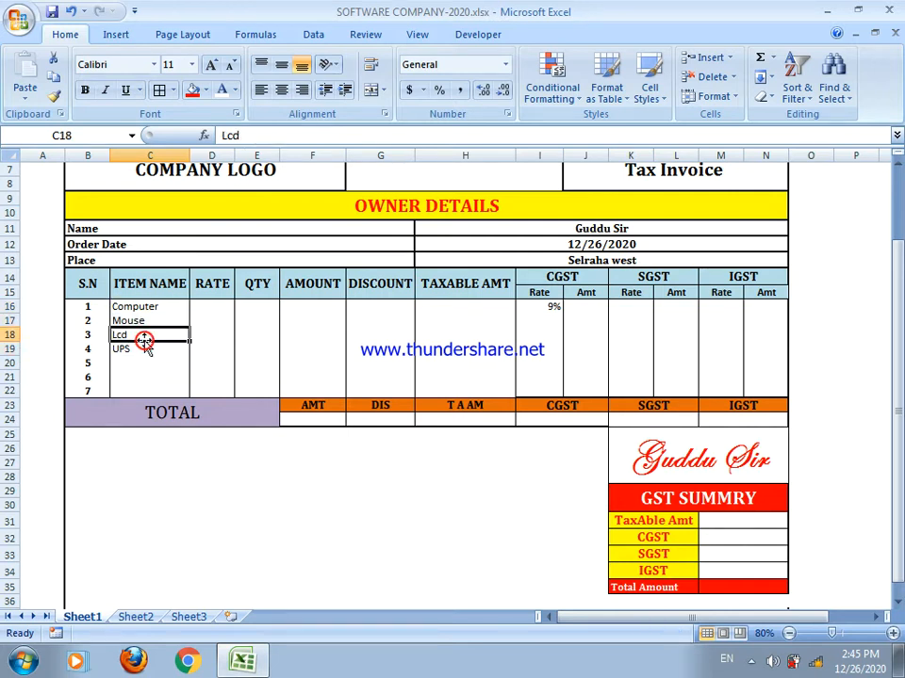
- Enter the item rates in D16:D19: Computer 18000, Mouse 180, Lcd 4500 and UPS 6000
click(206, 309)
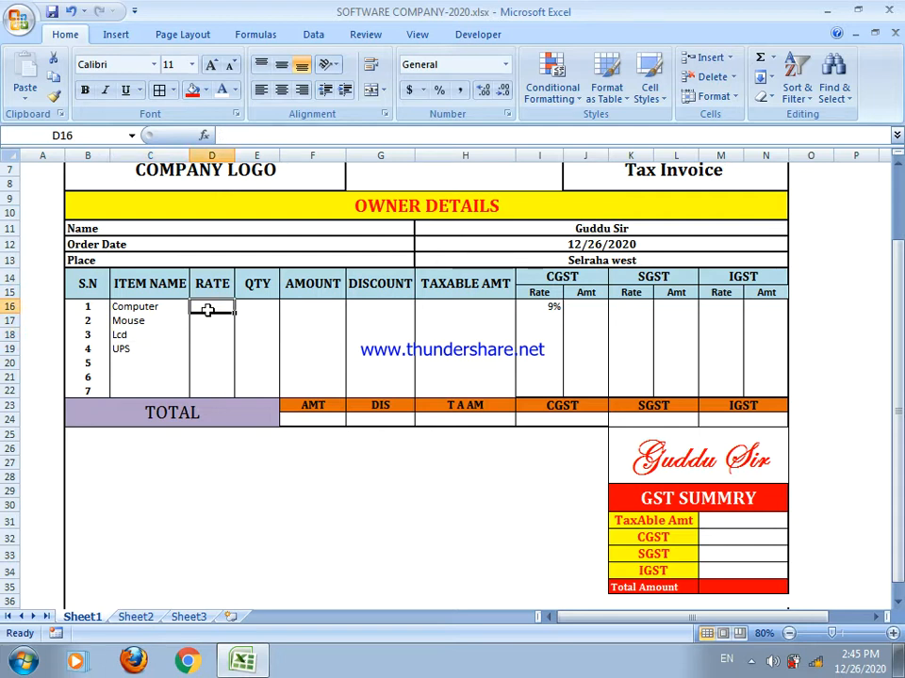
text(18)
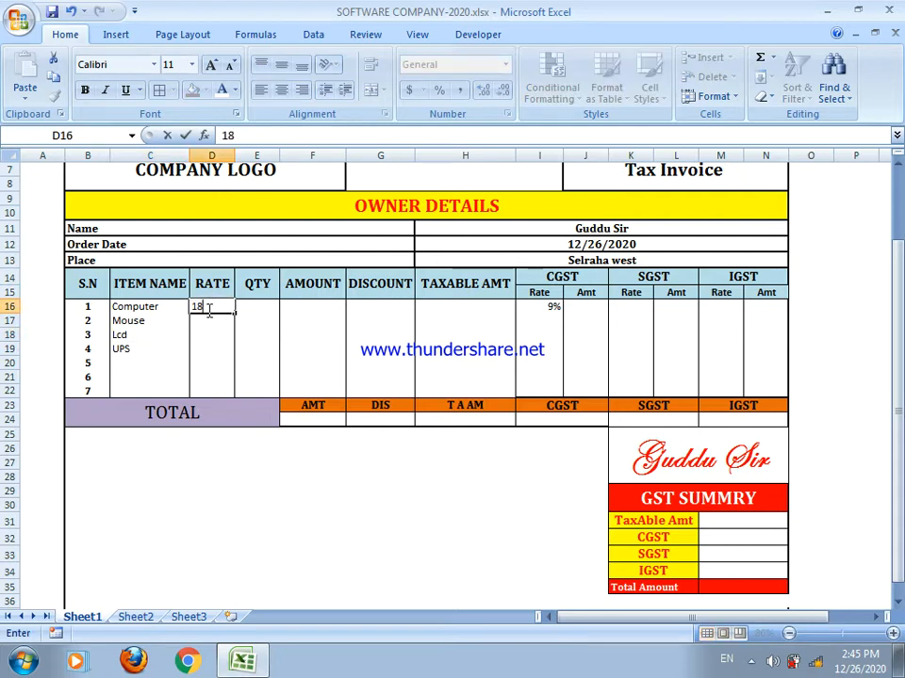
text(000)
click(210, 331)
click(214, 324)
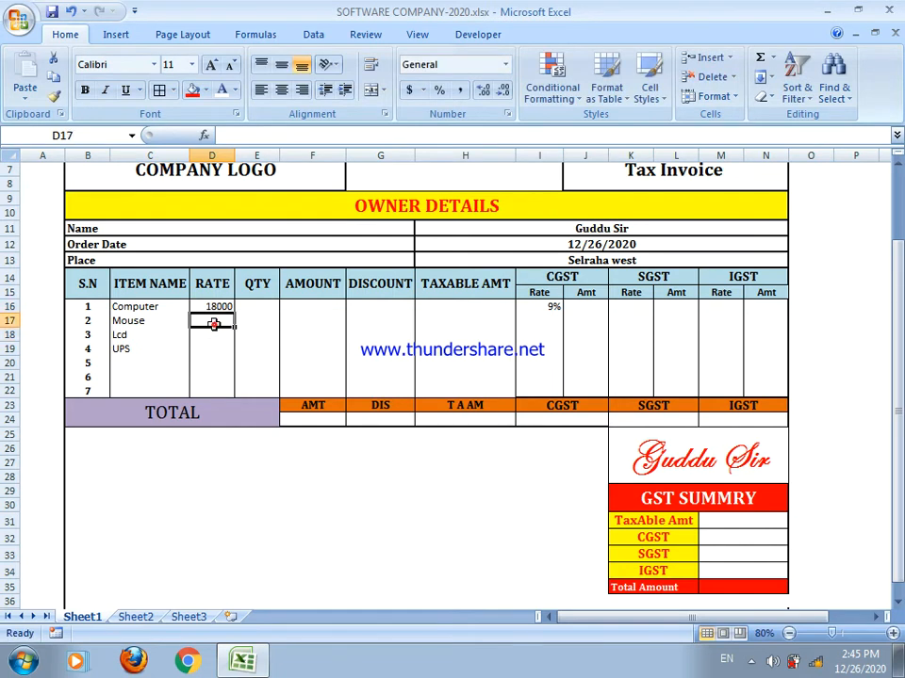
text(180)
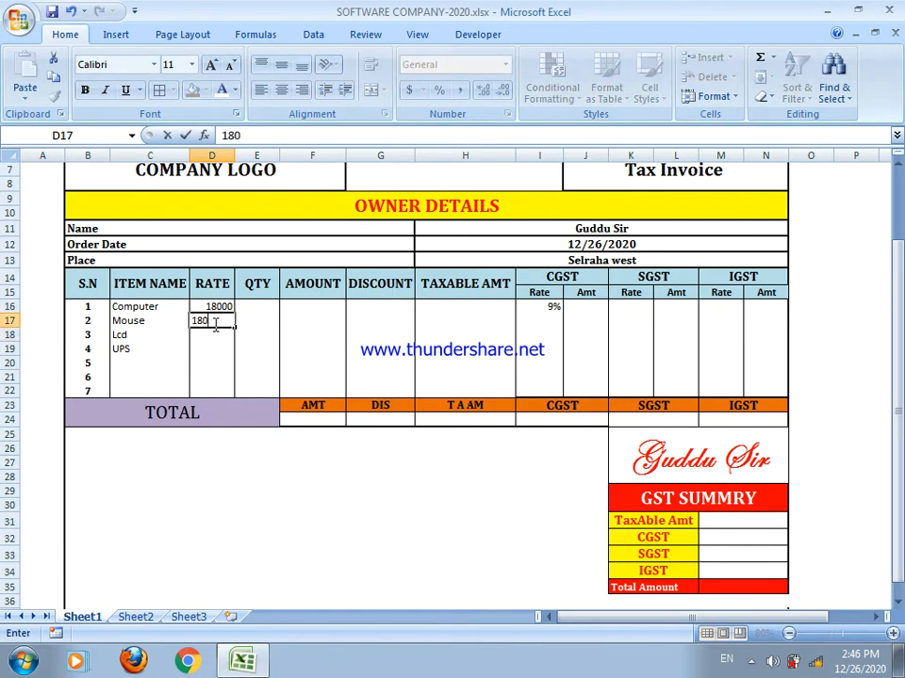
click(214, 334)
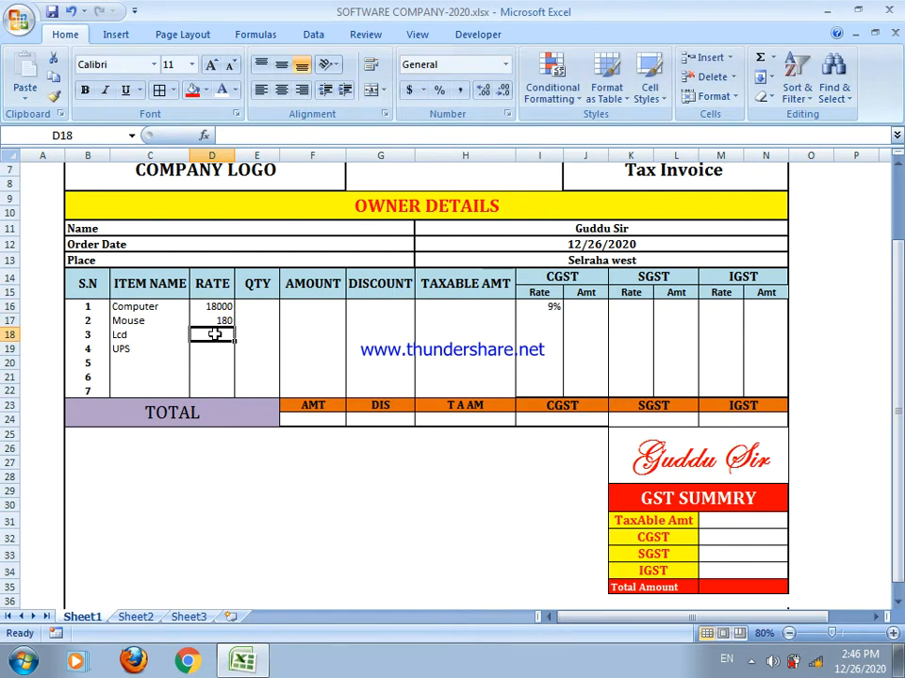
text(4500)
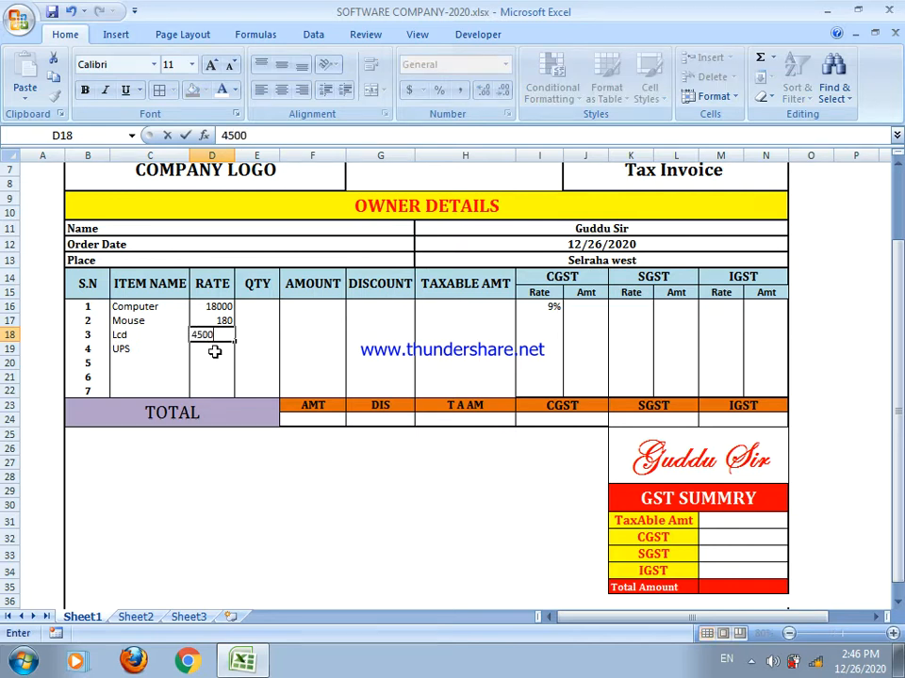
click(214, 350)
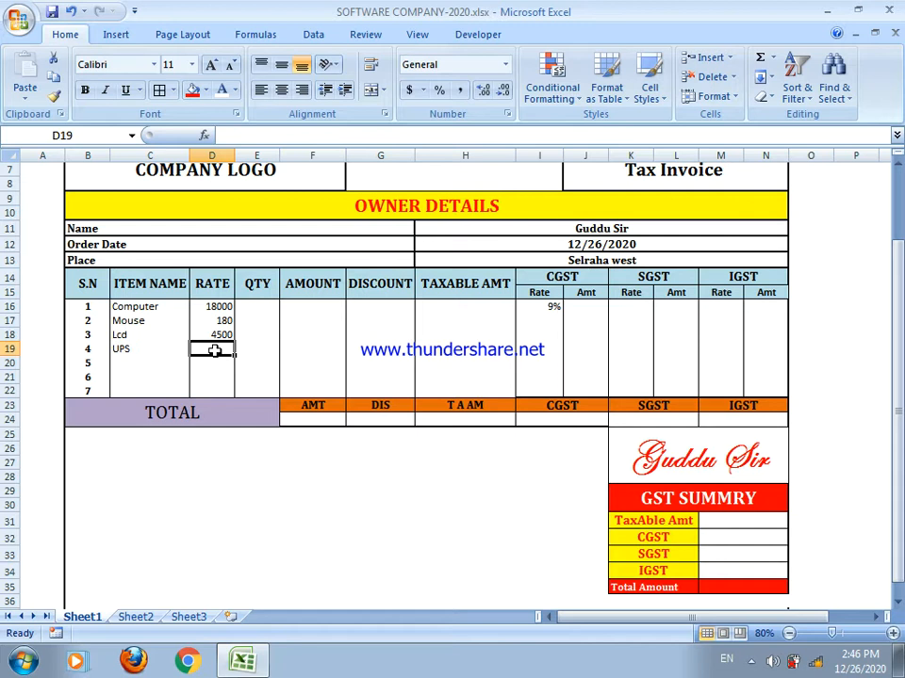
text(6000)
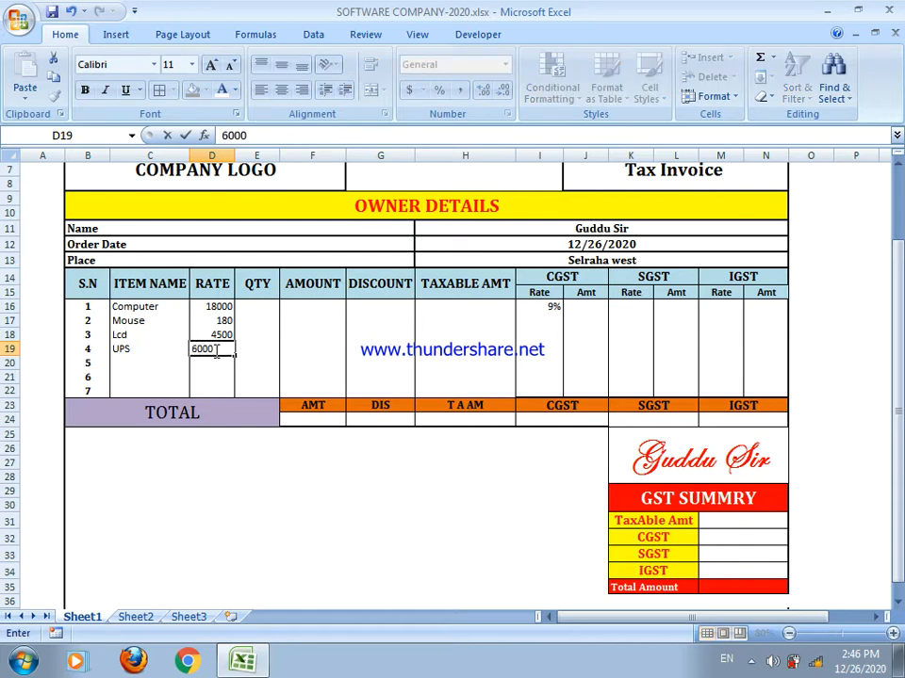
click(255, 309)
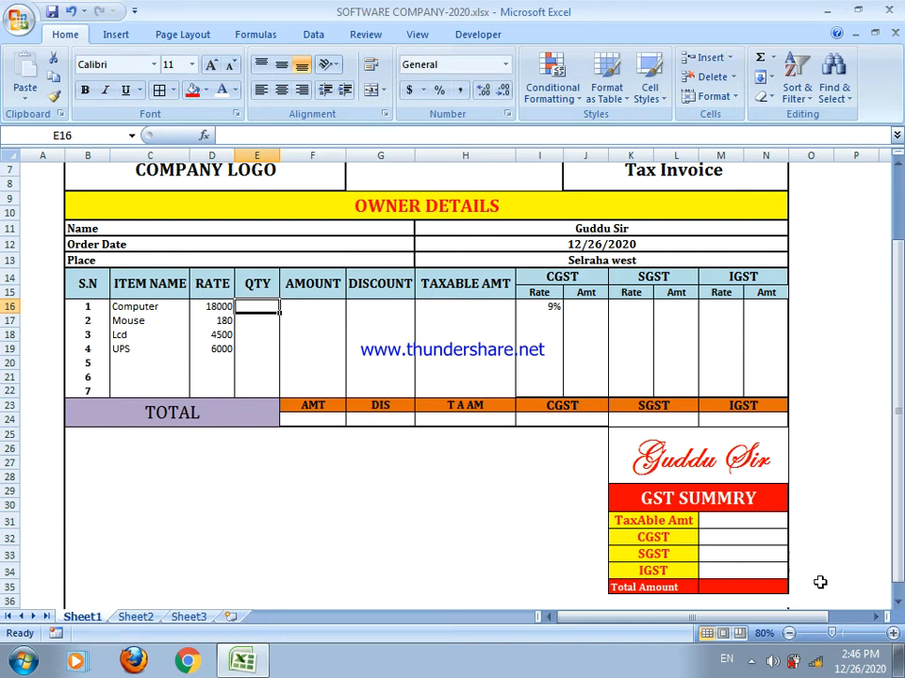
- Enlarge the sheet to 120% and bring the item table from the S.N column onward into view
click(893, 633)
click(892, 633)
click(893, 633)
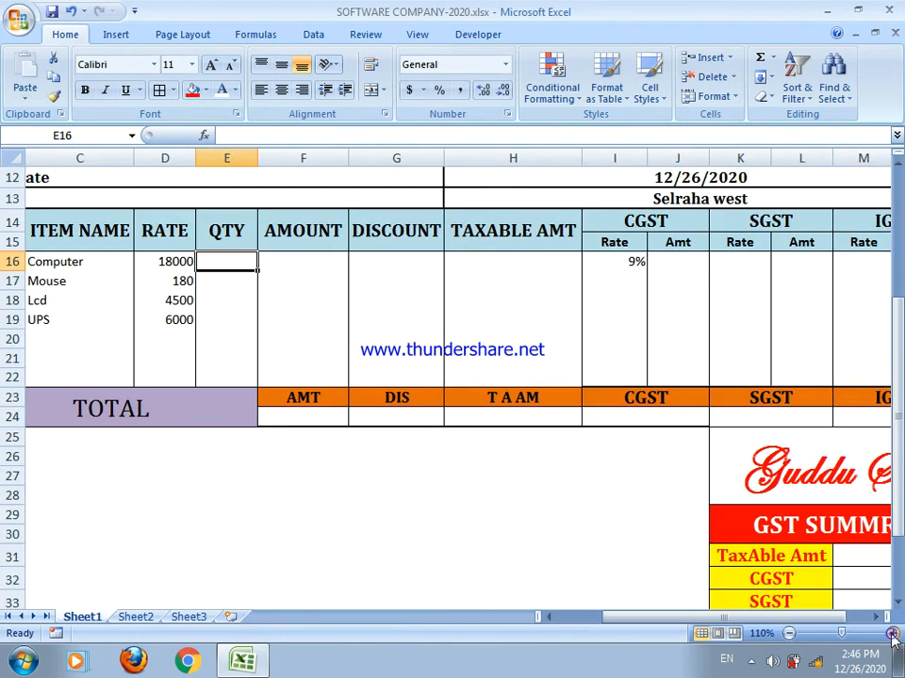
click(892, 633)
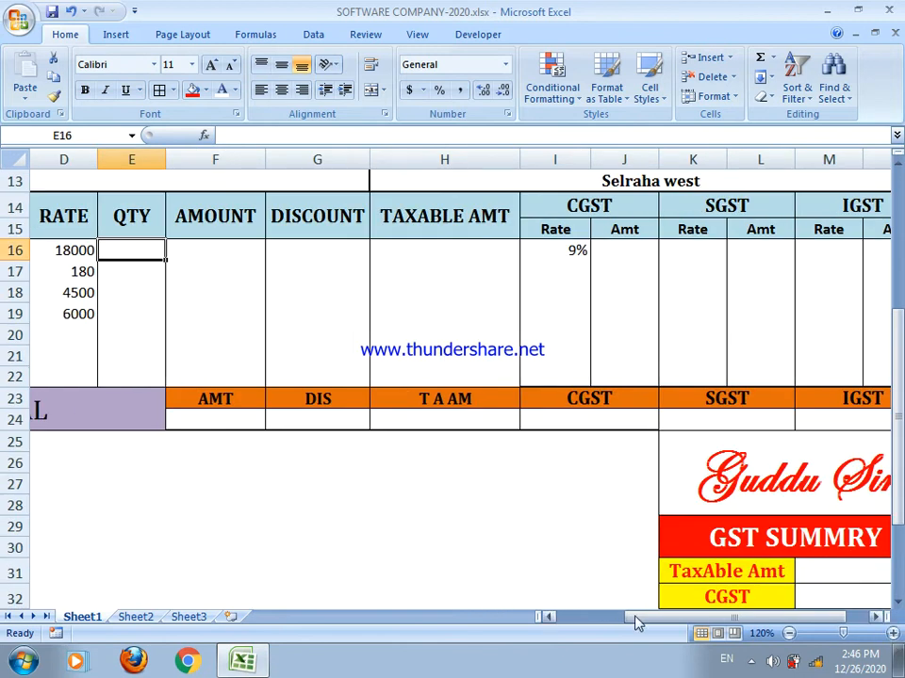
drag(636, 621, 598, 623)
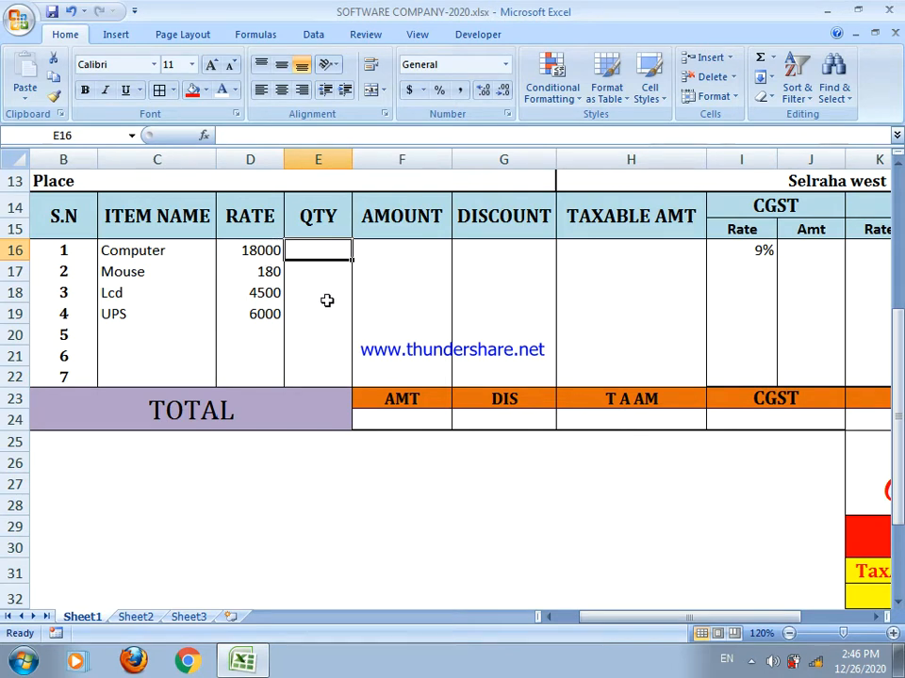
- Enter the quantities in E16:E19: Computer 50, Mouse 600, Lcd 200 and UPS 150
text(50)
key(Return)
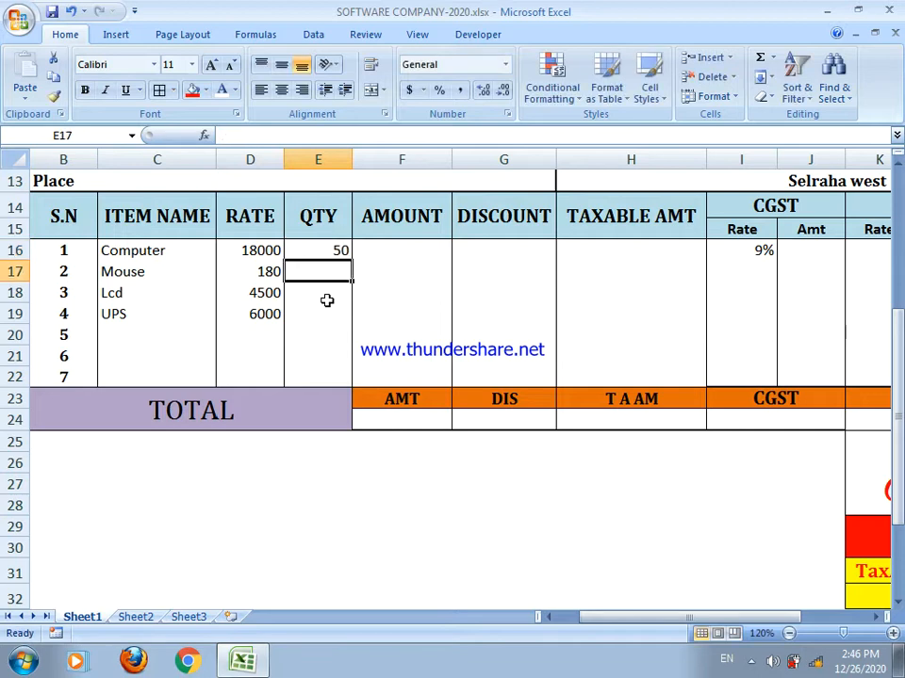
text(600)
key(Return)
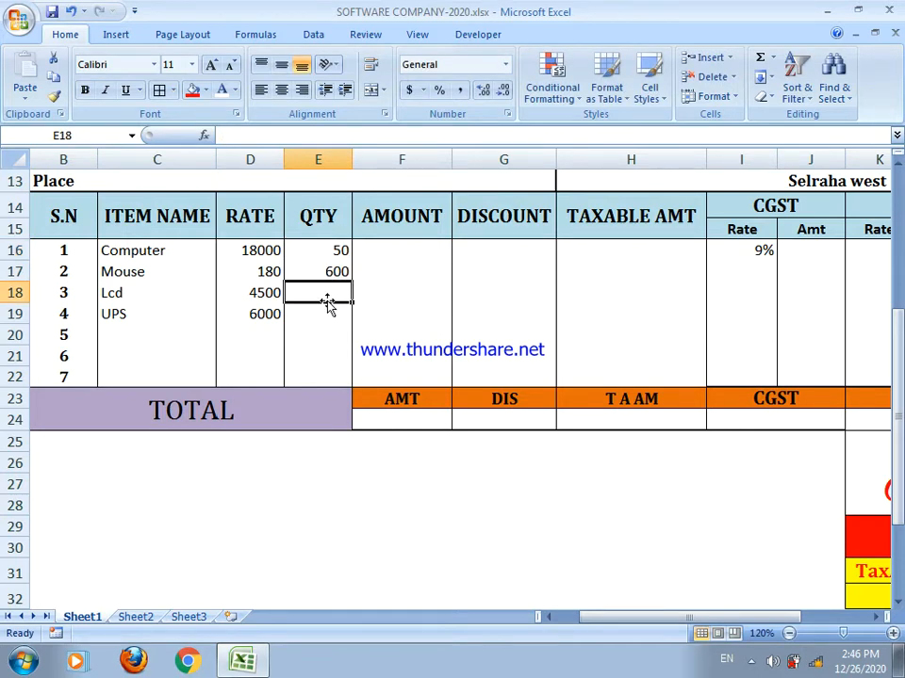
text(200)
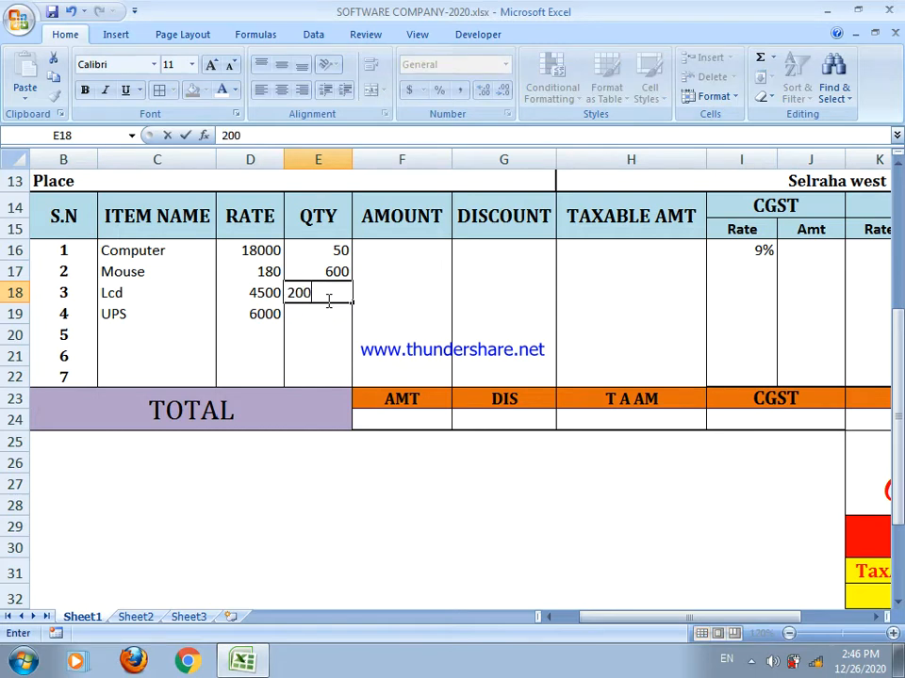
key(Return)
text(150)
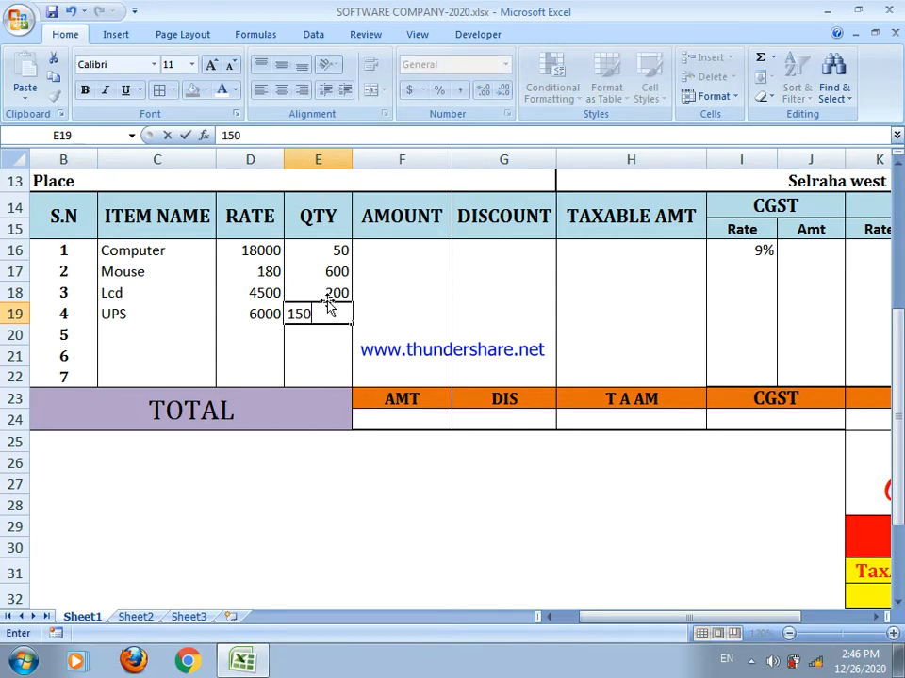
key(Return)
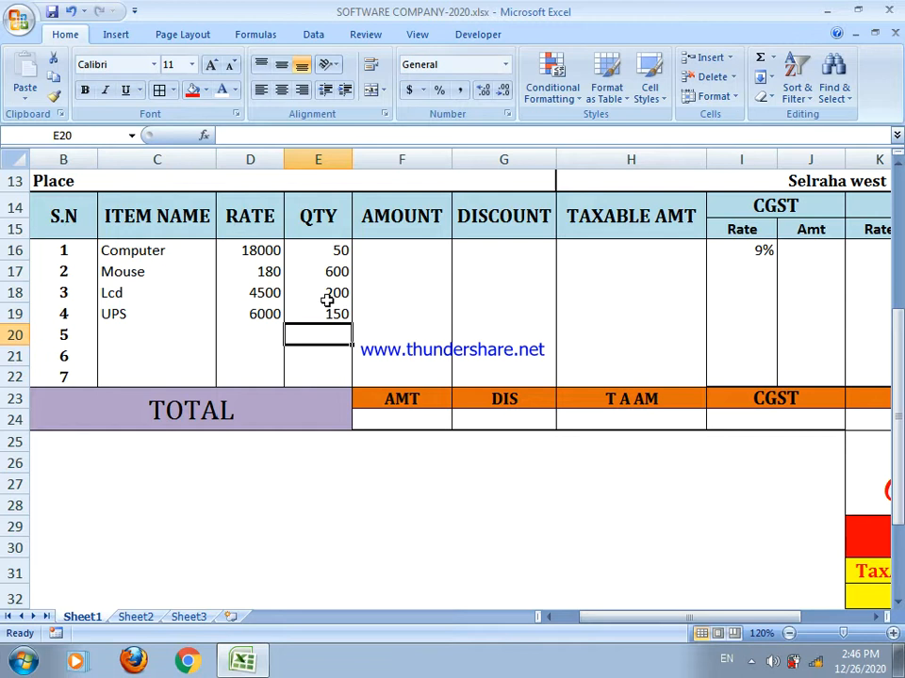
- Calculate the Computer's amount in F16 as rate times quantity with the formula =D16*E16
click(388, 255)
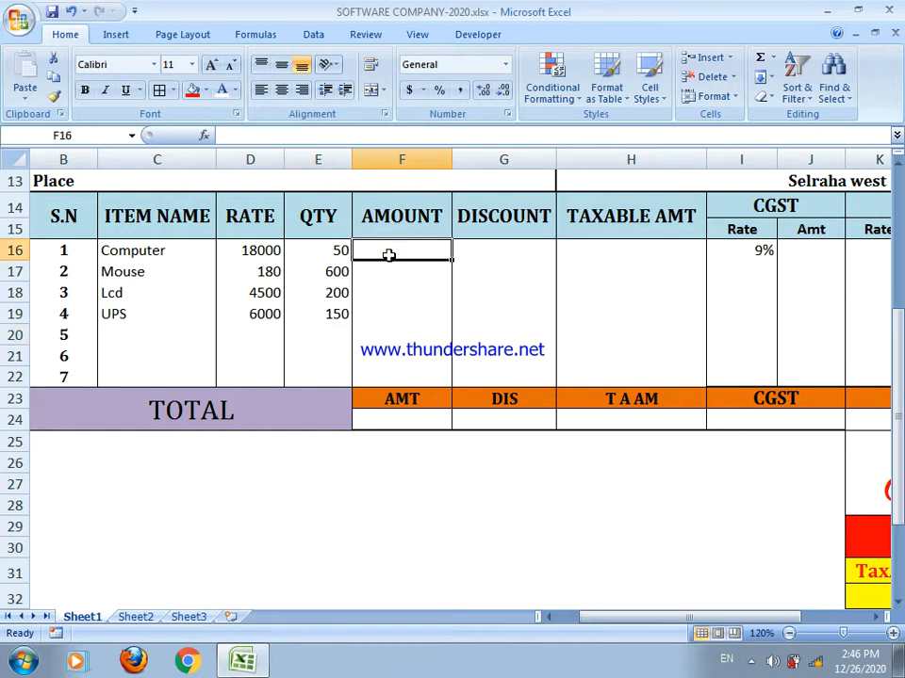
click(892, 633)
click(892, 634)
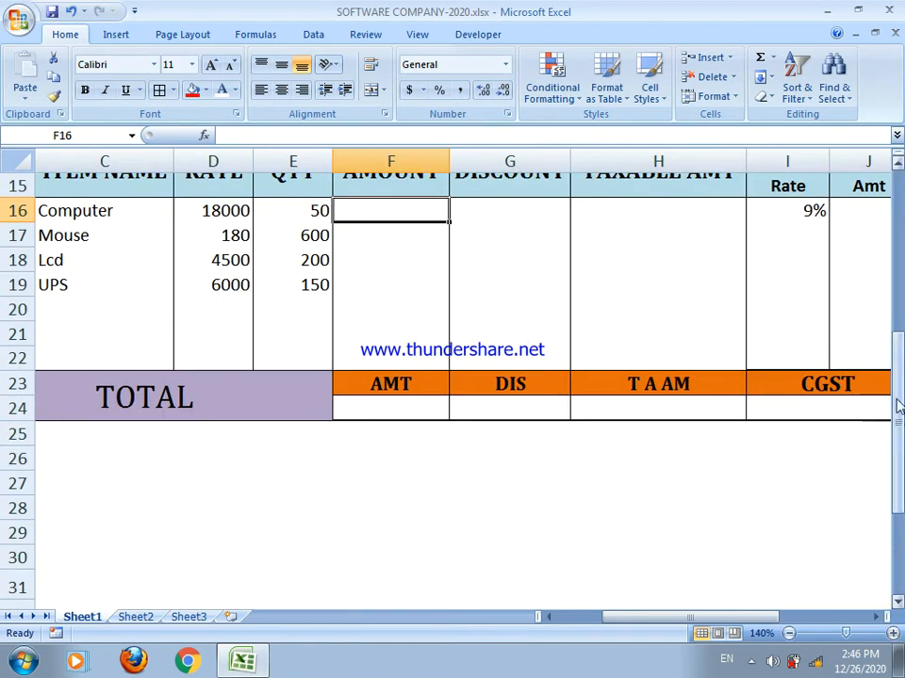
drag(897, 407, 897, 394)
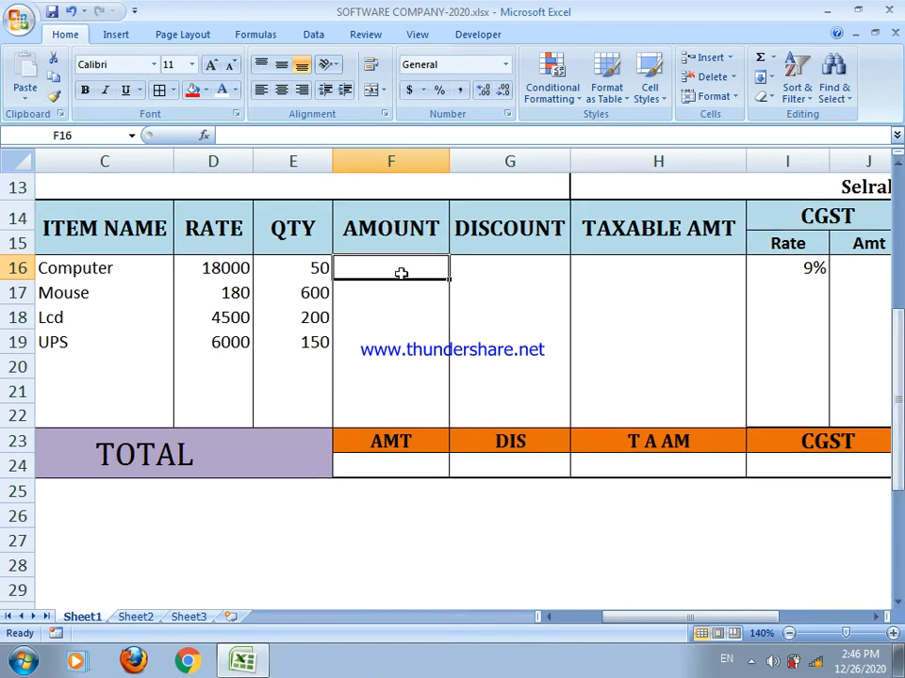
text(=)
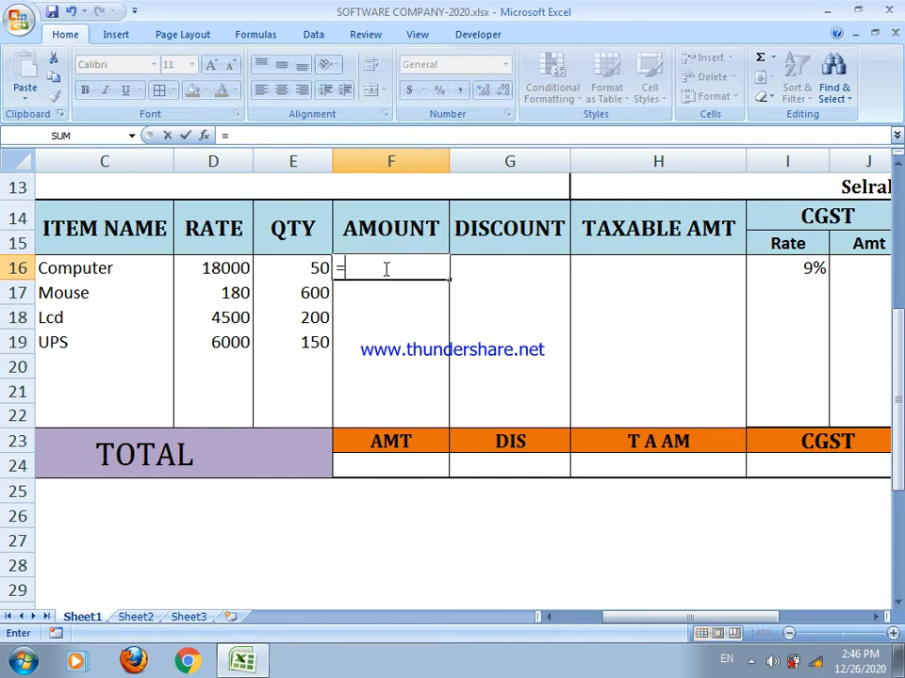
click(219, 270)
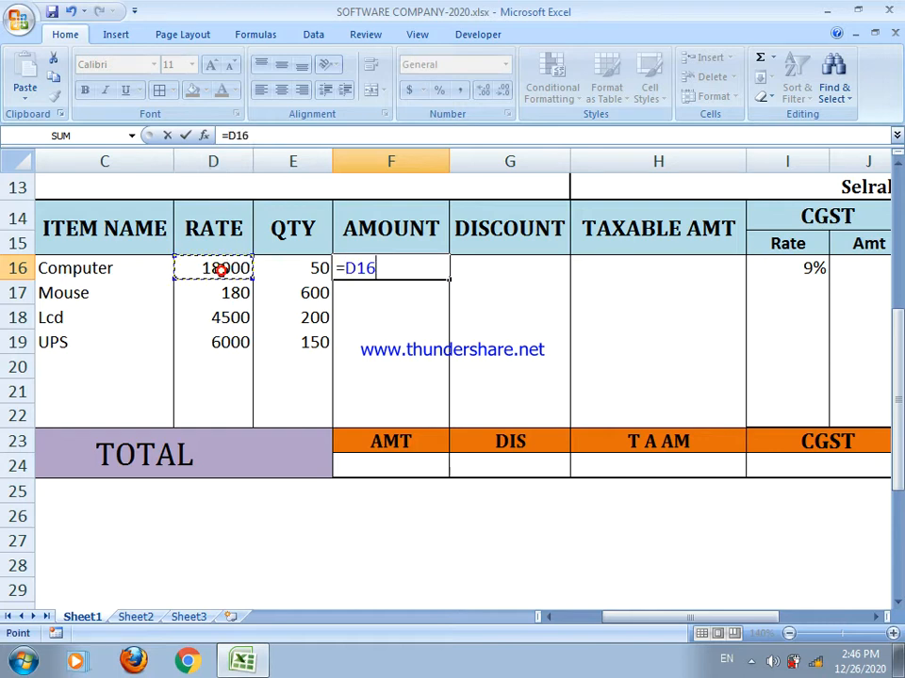
text(*)
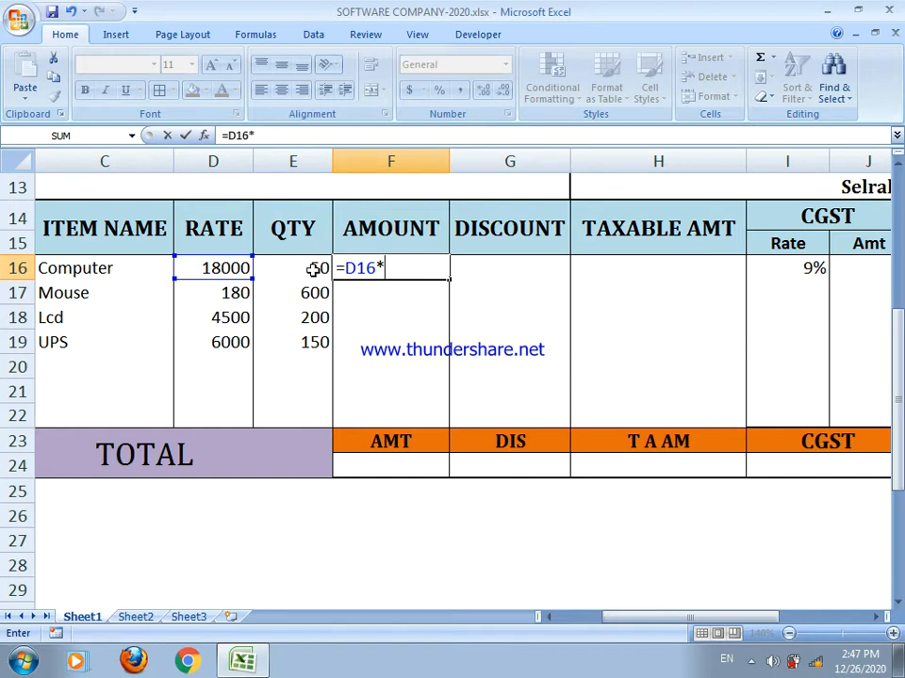
click(314, 270)
key(Return)
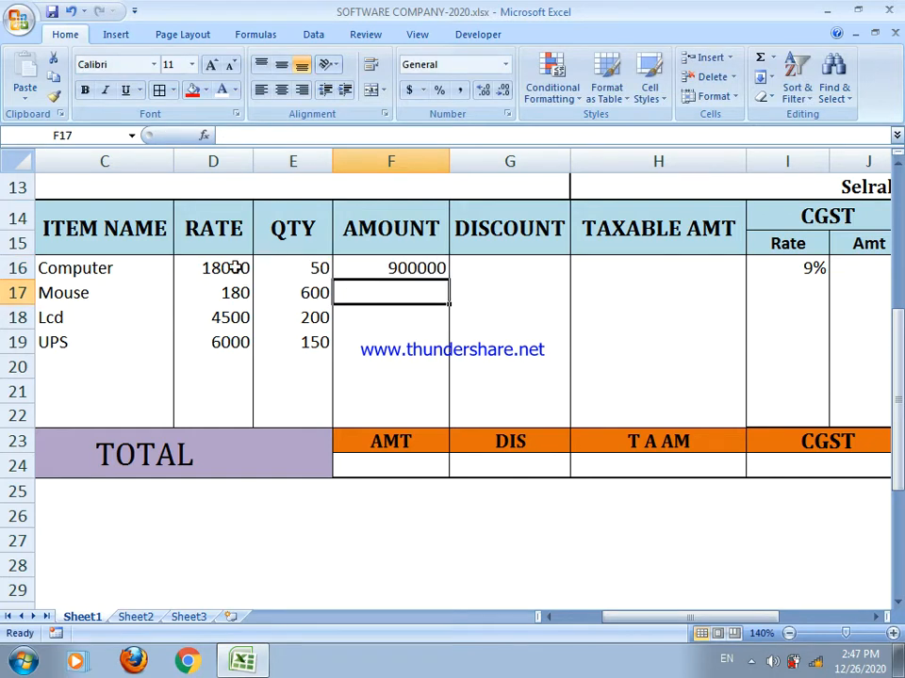
click(304, 272)
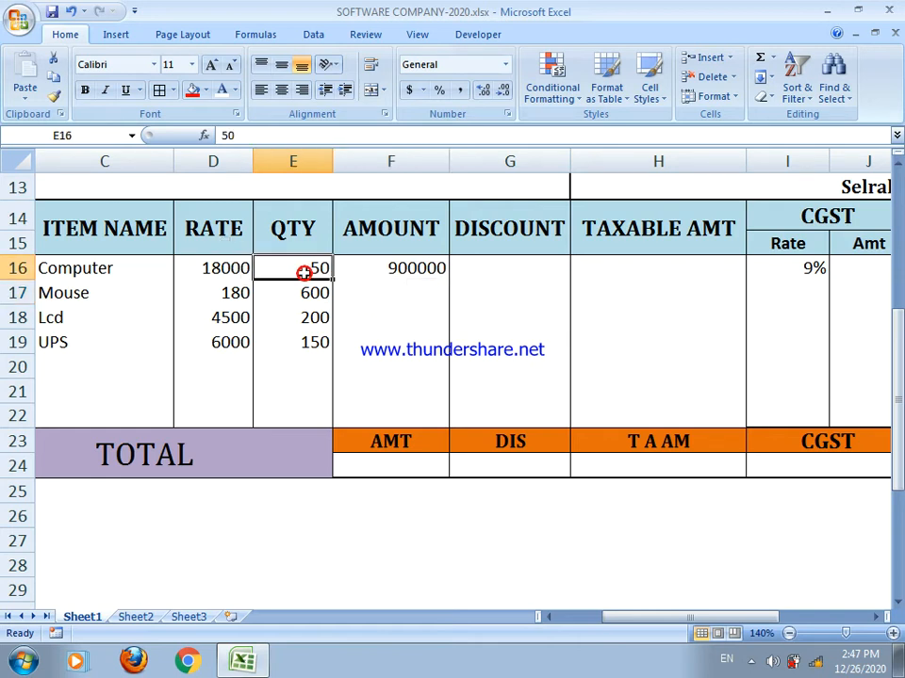
click(401, 268)
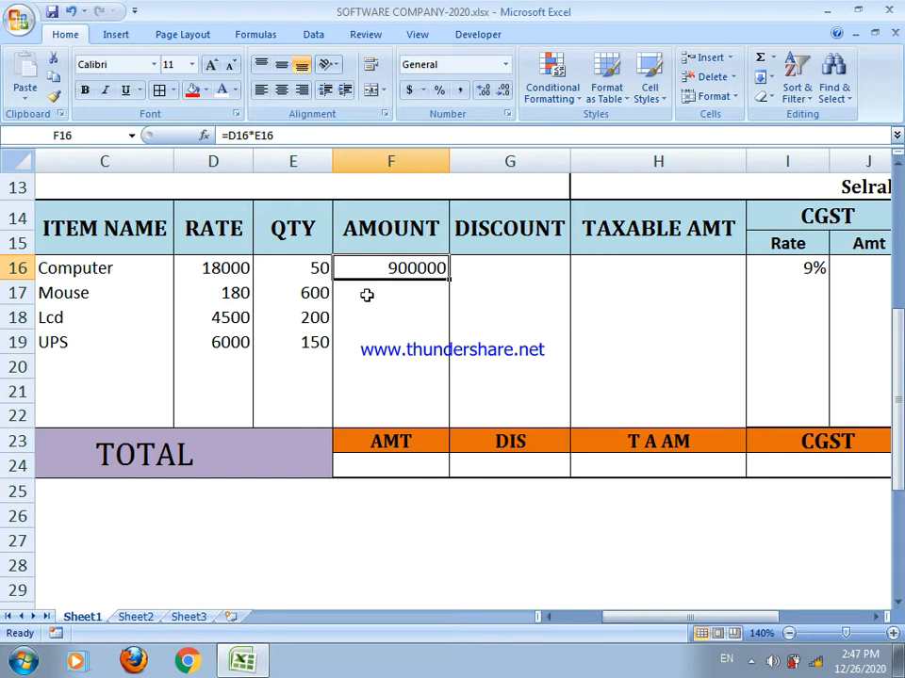
- Calculate the Mouse's amount in F17 with the formula =D17*E17
click(367, 295)
text(=)
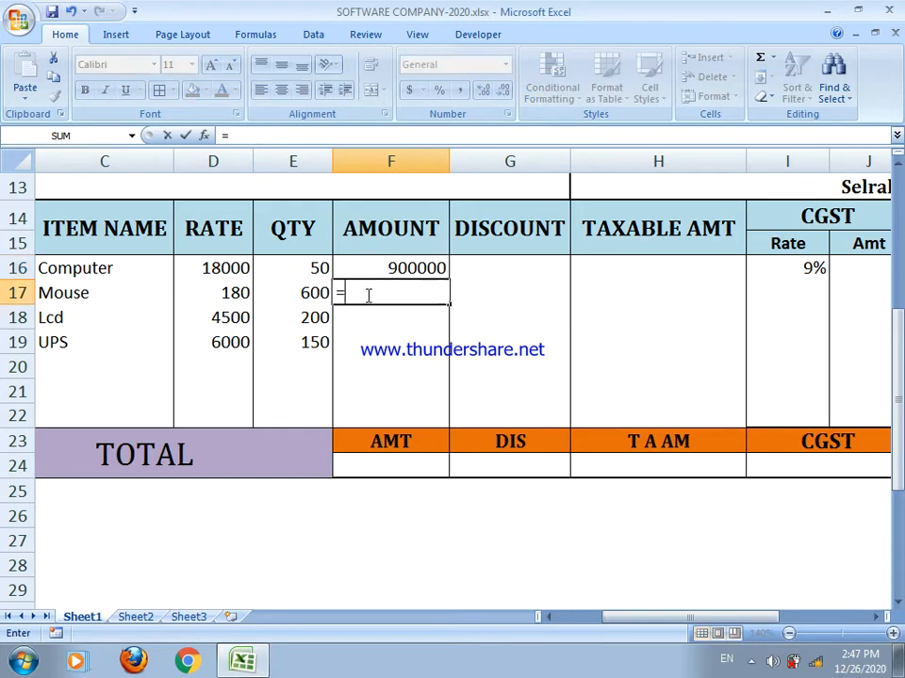
click(232, 295)
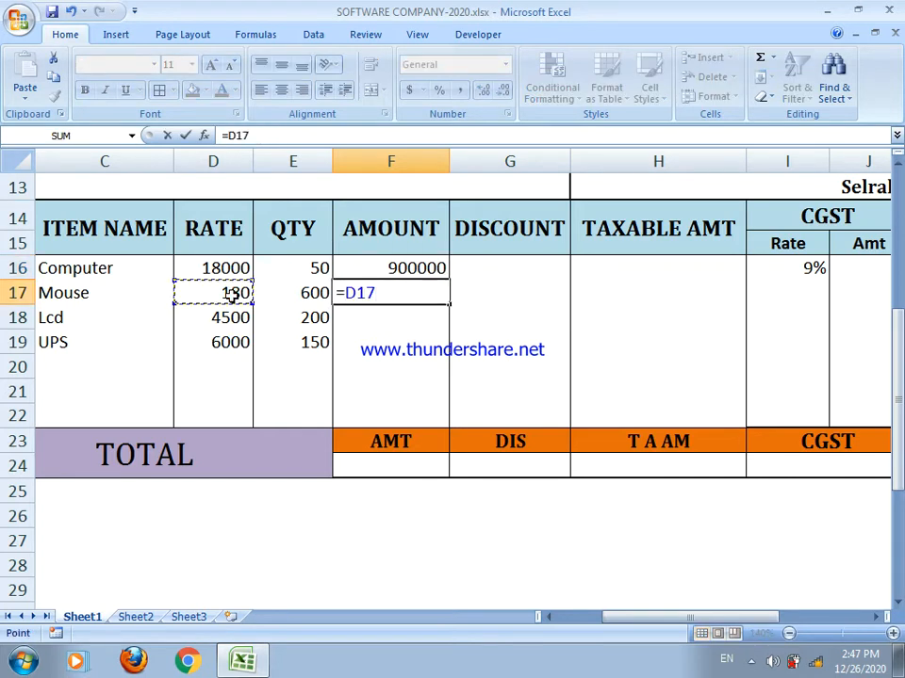
text(*)
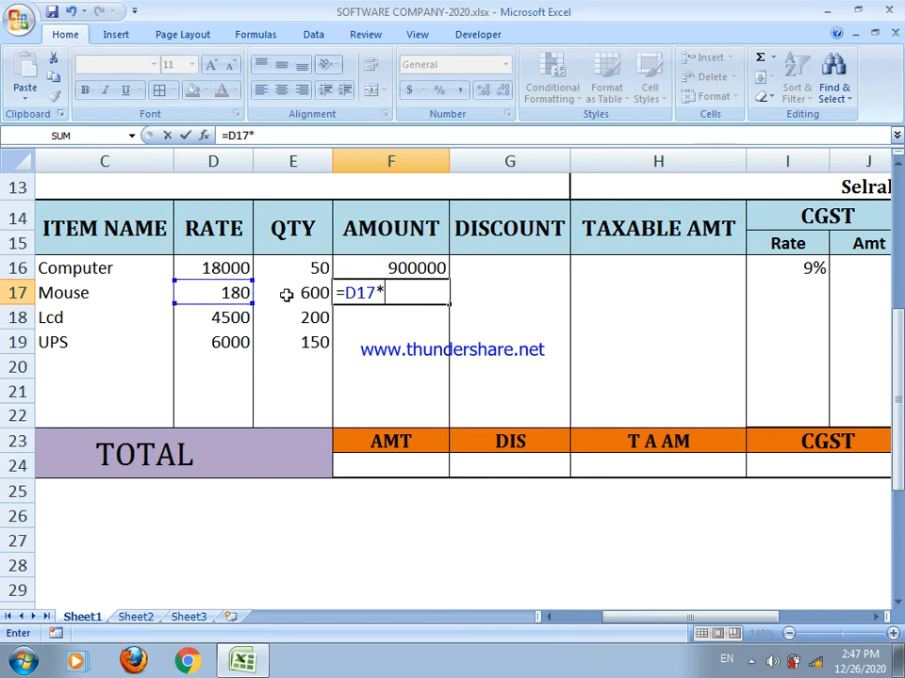
click(284, 295)
key(Return)
- Calculate the Lcd's amount in F18 with the formula =D18*E18
text(=)
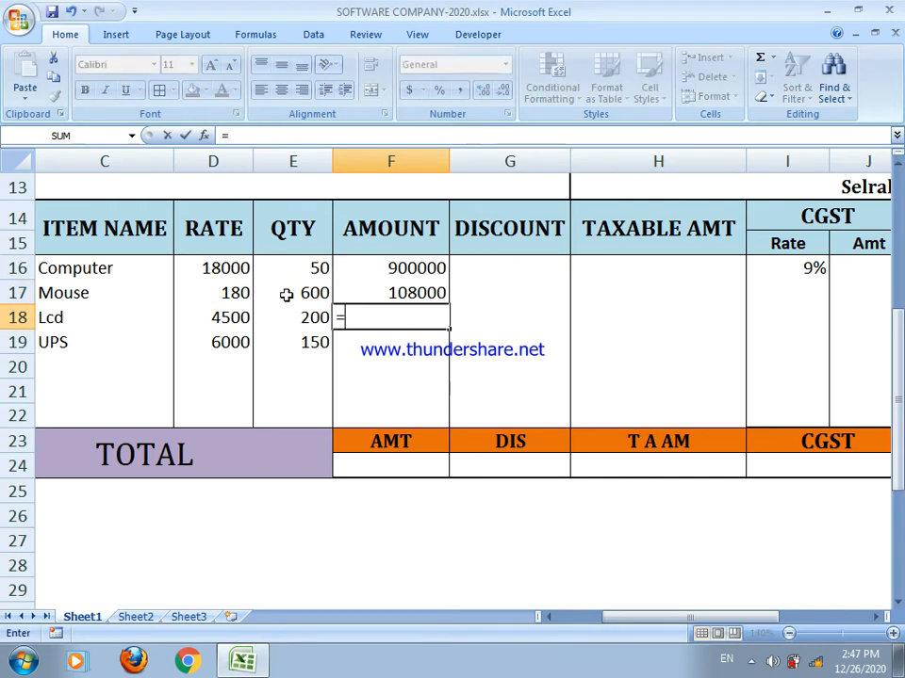
click(215, 316)
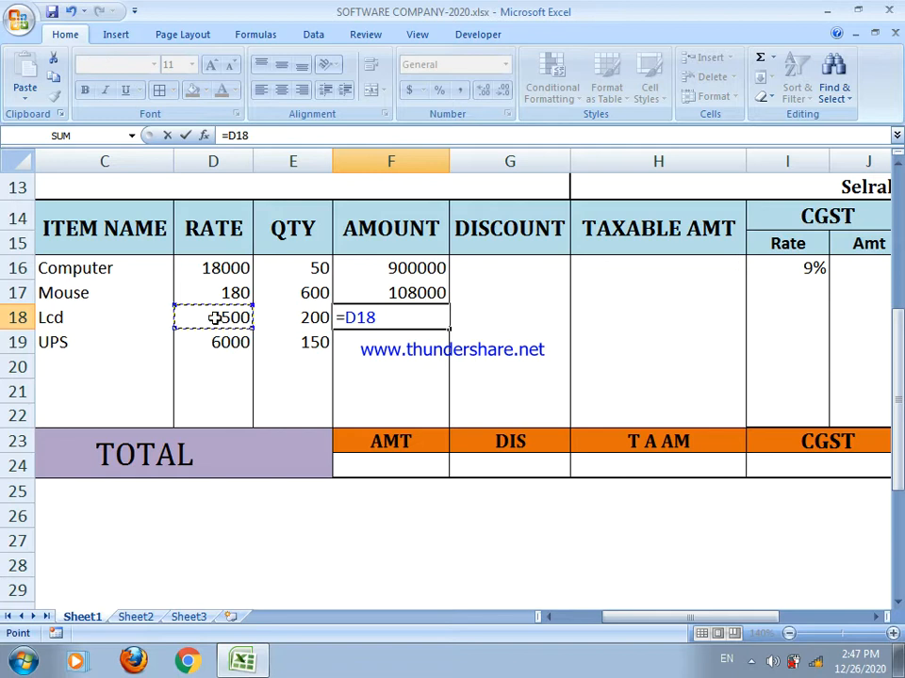
text(*)
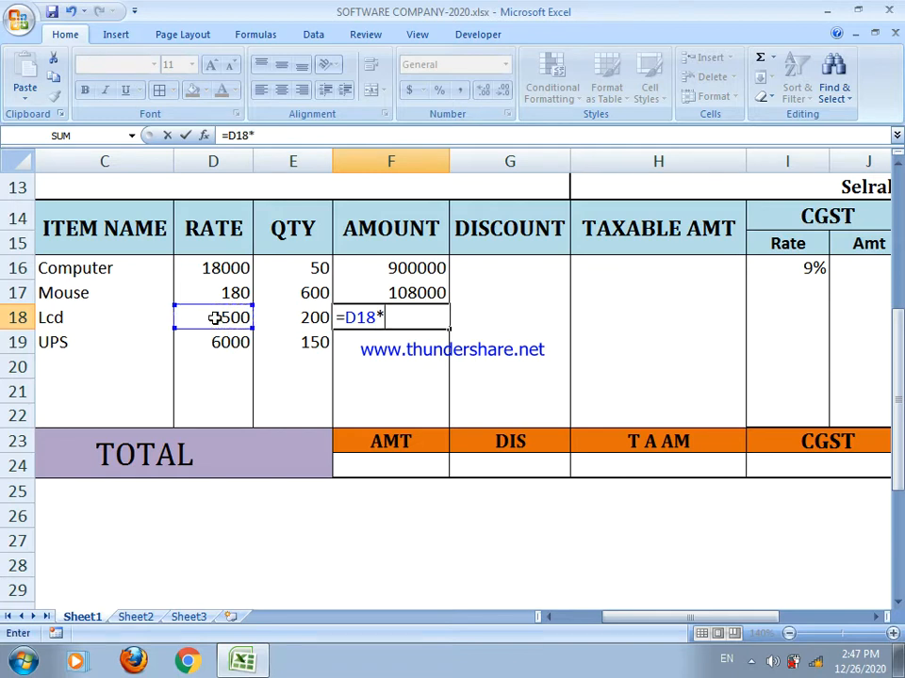
click(281, 323)
key(Return)
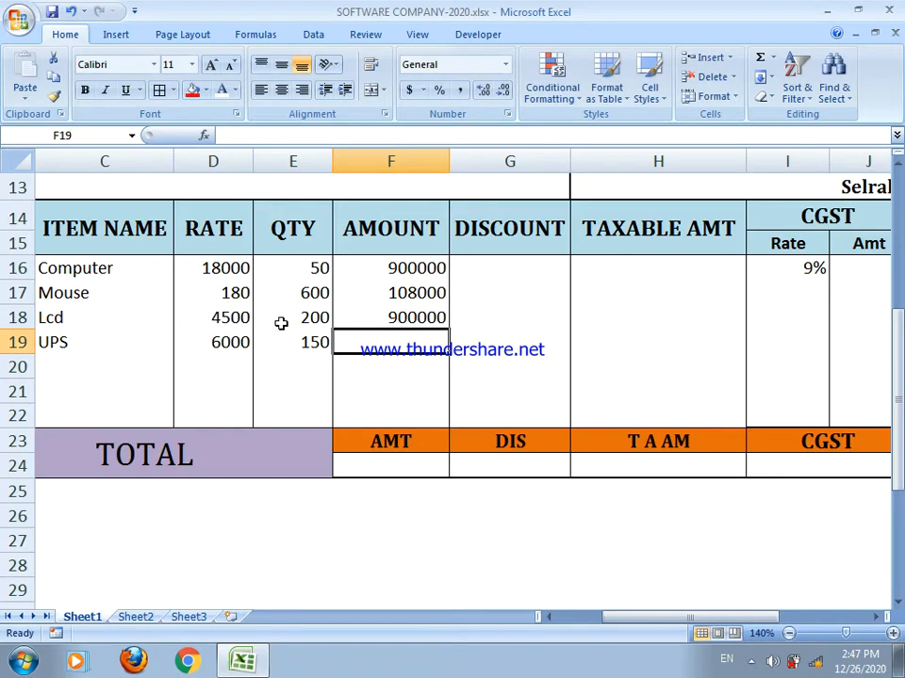
- Calculate the UPS's amount in F19 with the formula =D19*E19
text(=)
click(228, 343)
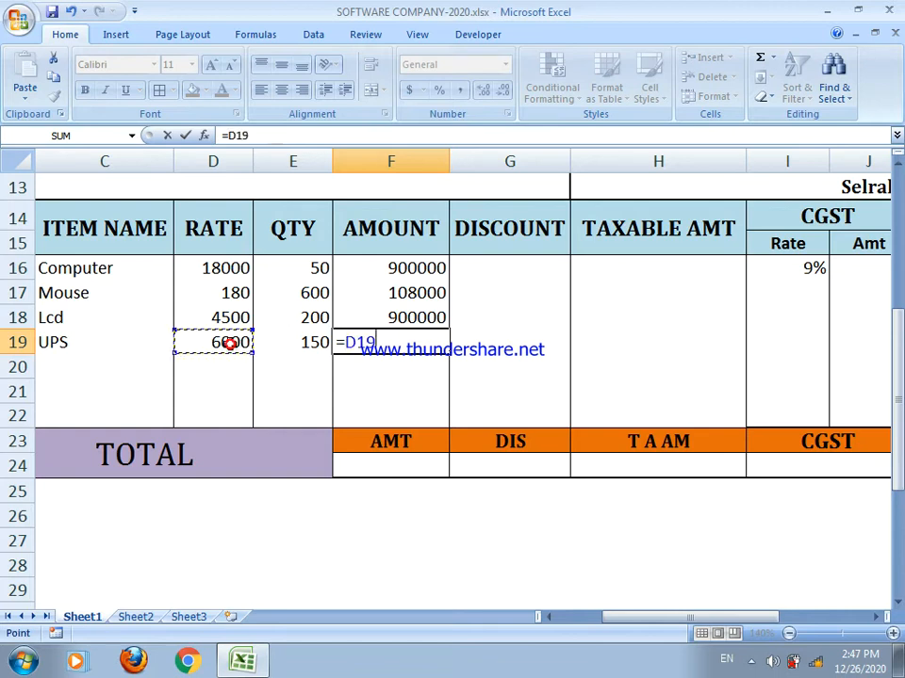
text(*)
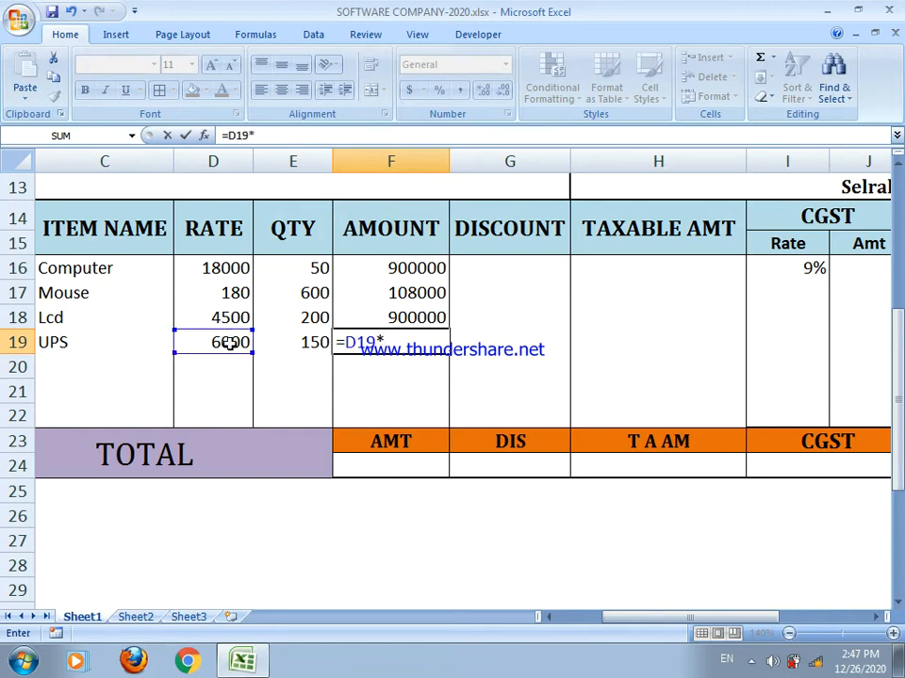
click(280, 345)
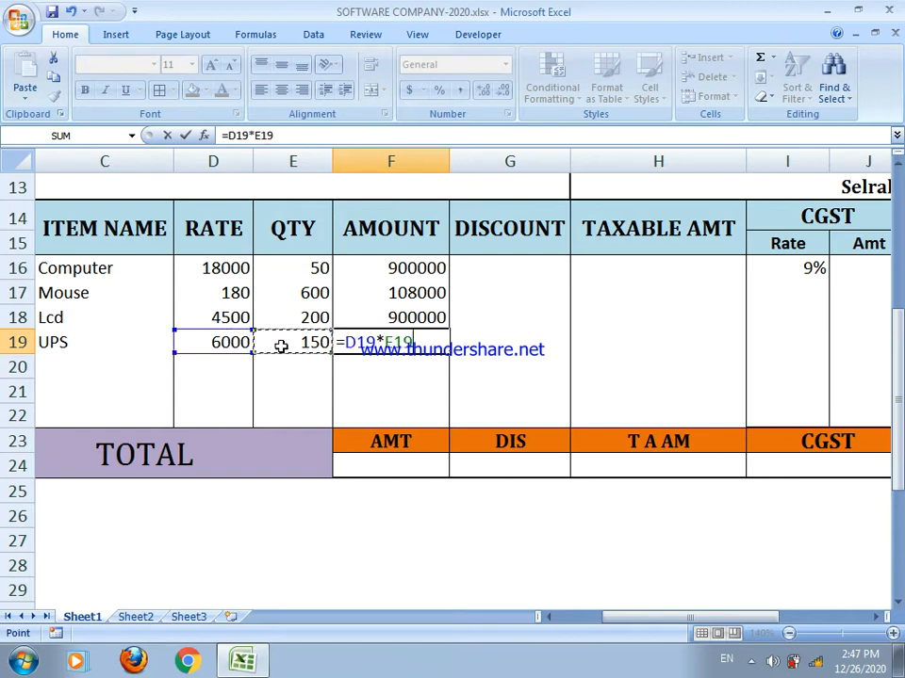
key(Return)
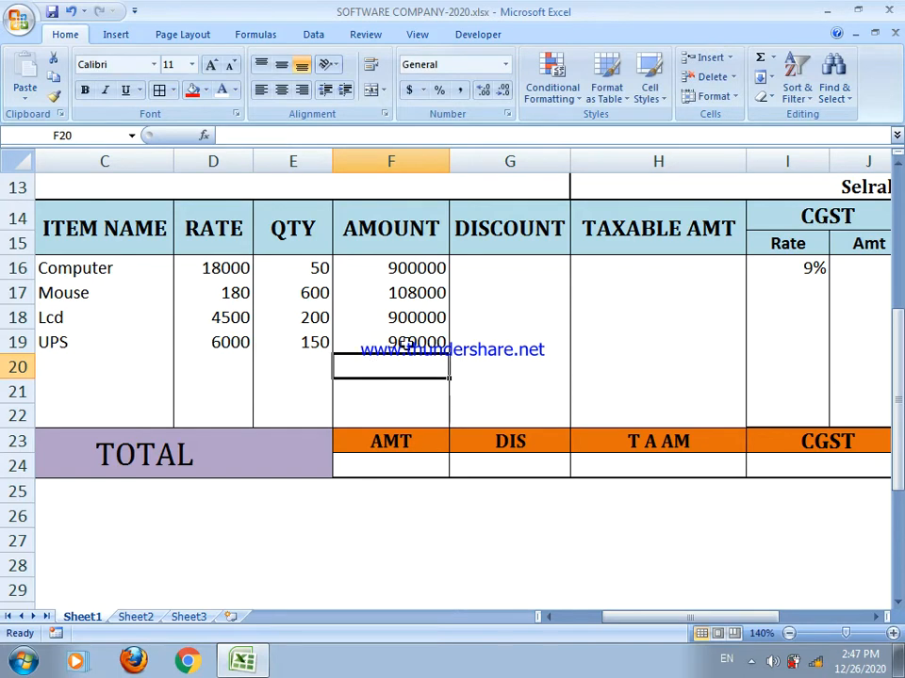
- Calculate a 25% discount on the Computer's amount in G16 with the formula =F16*25%
click(481, 272)
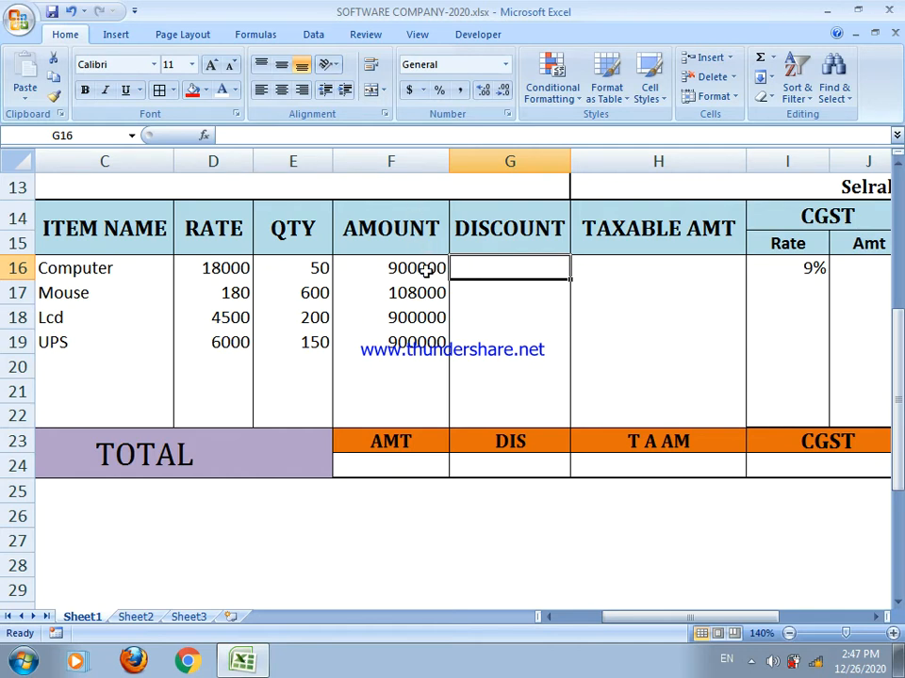
text(=)
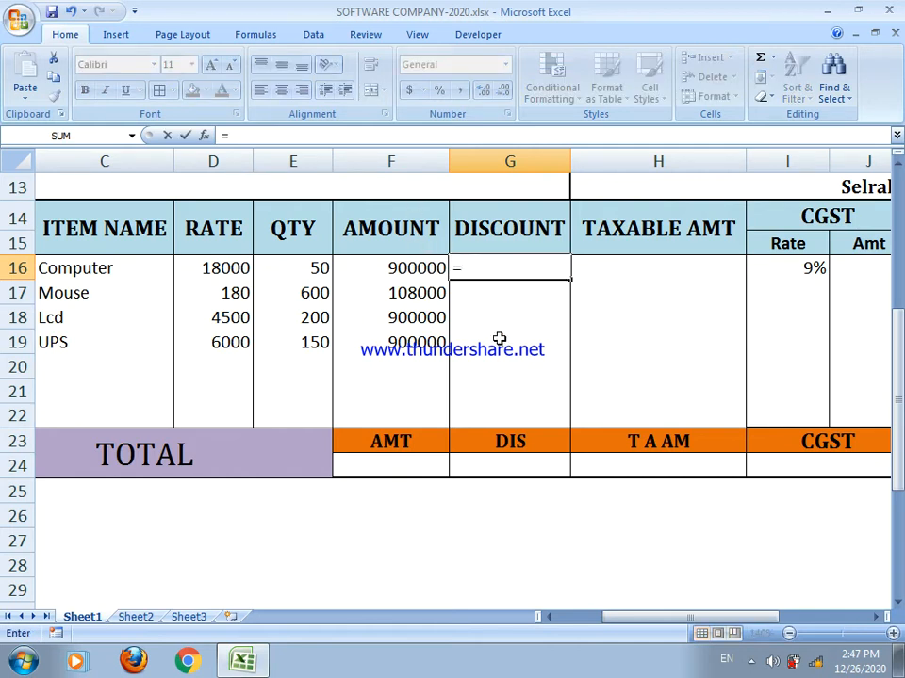
click(420, 270)
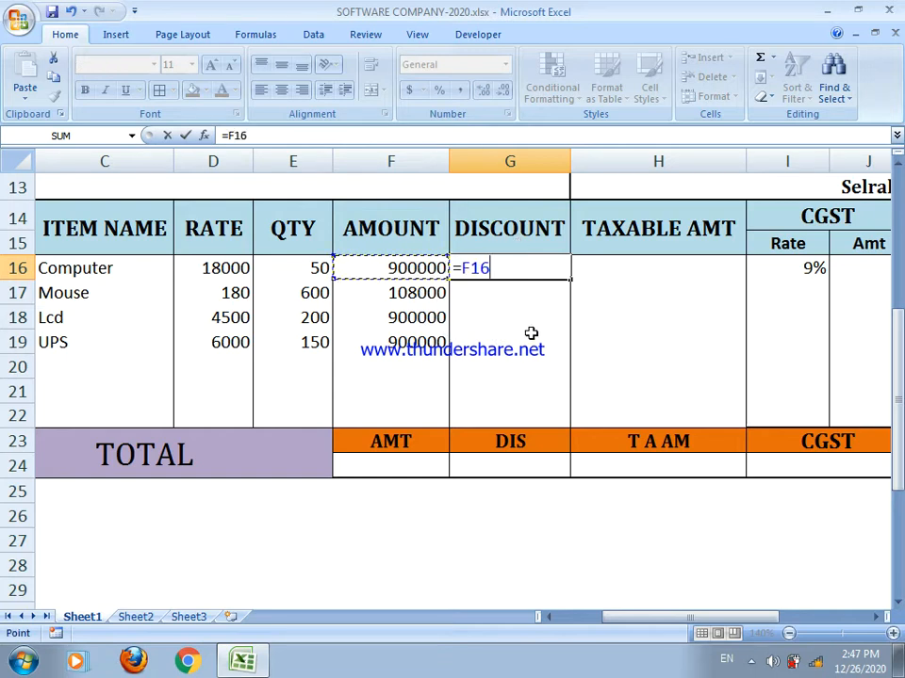
text(*)
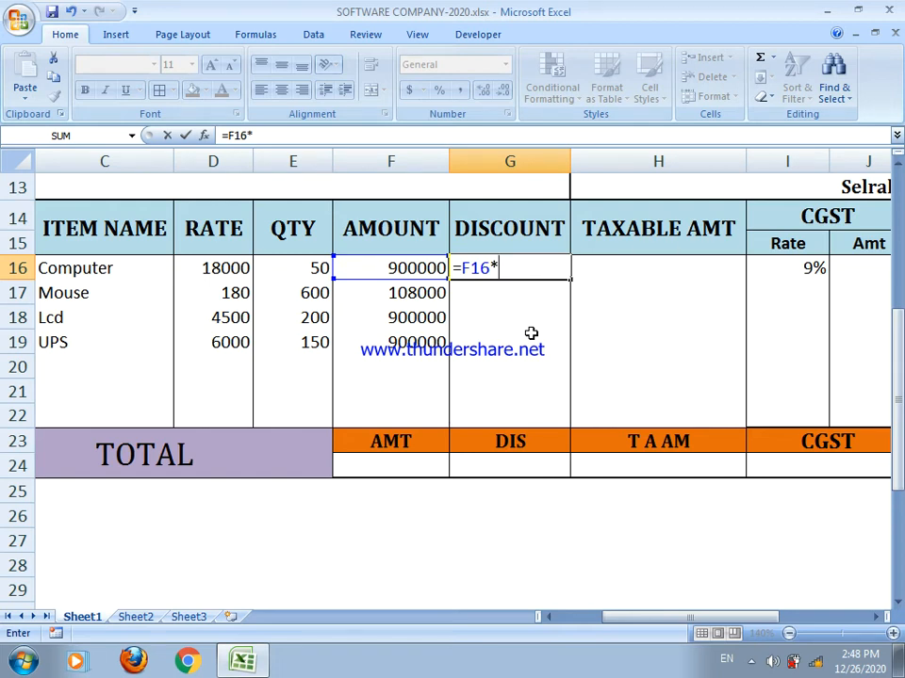
text(25%)
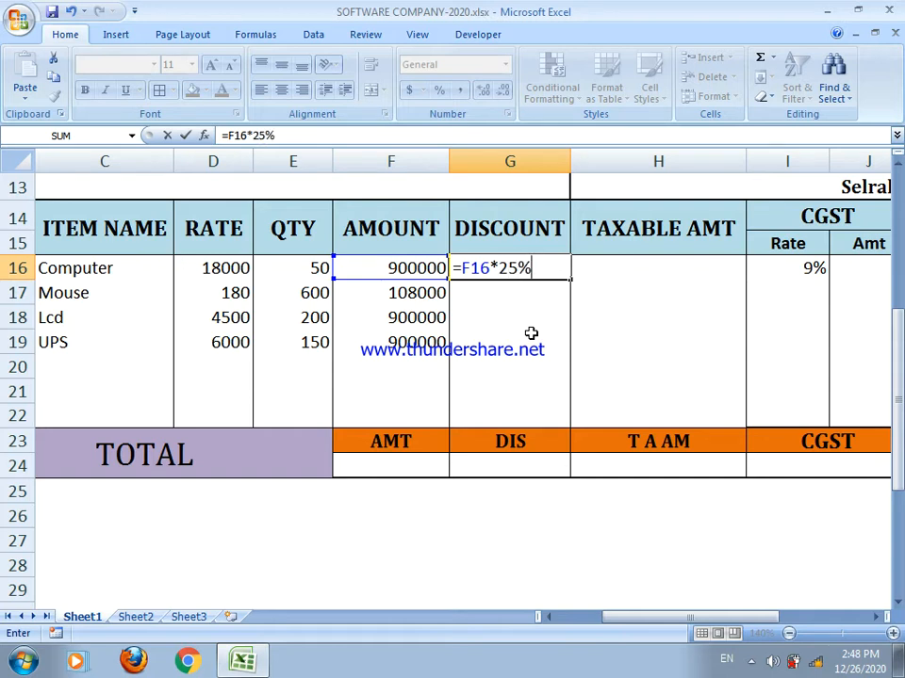
key(Return)
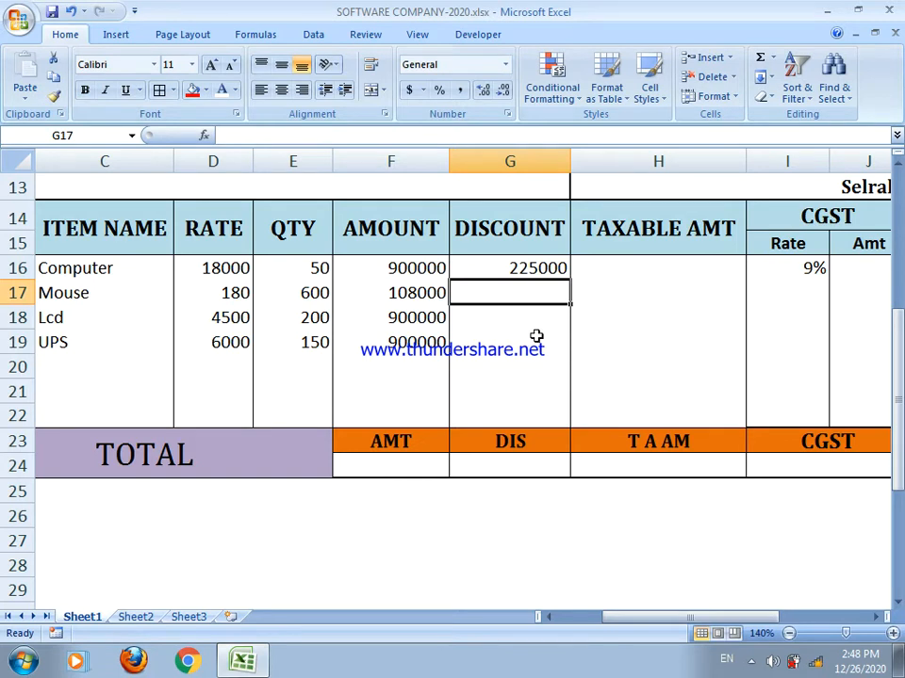
- Calculate a 20% discount on the Mouse's amount in G17 with the formula =F17*20%
text(=)
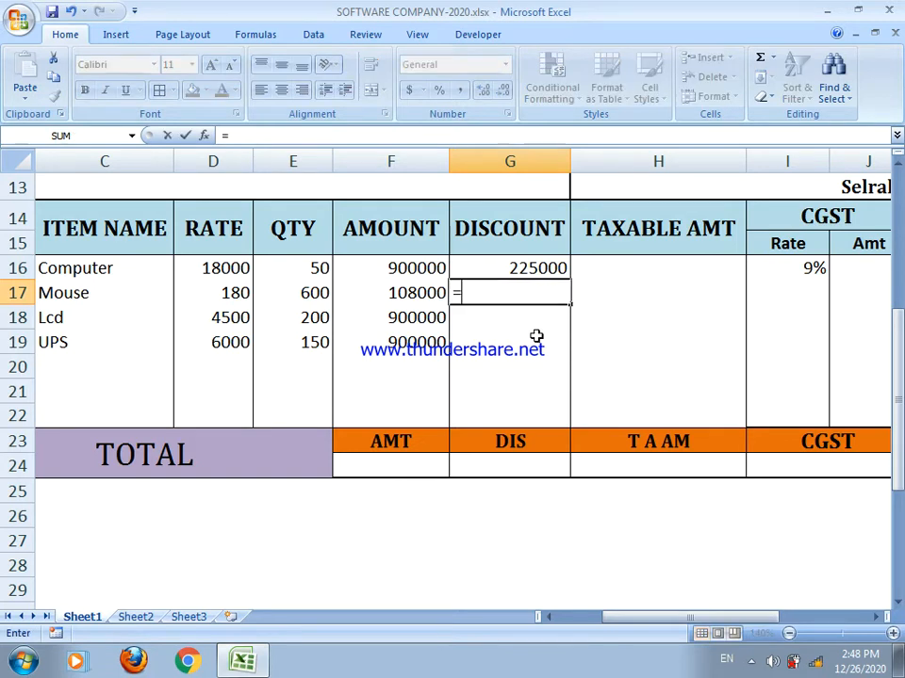
click(428, 295)
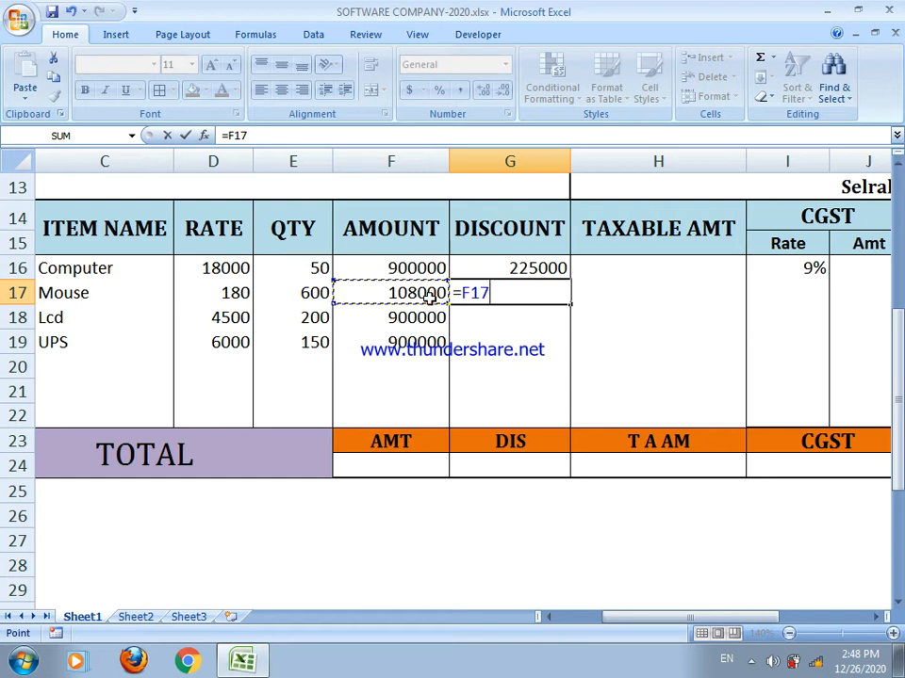
text(*)
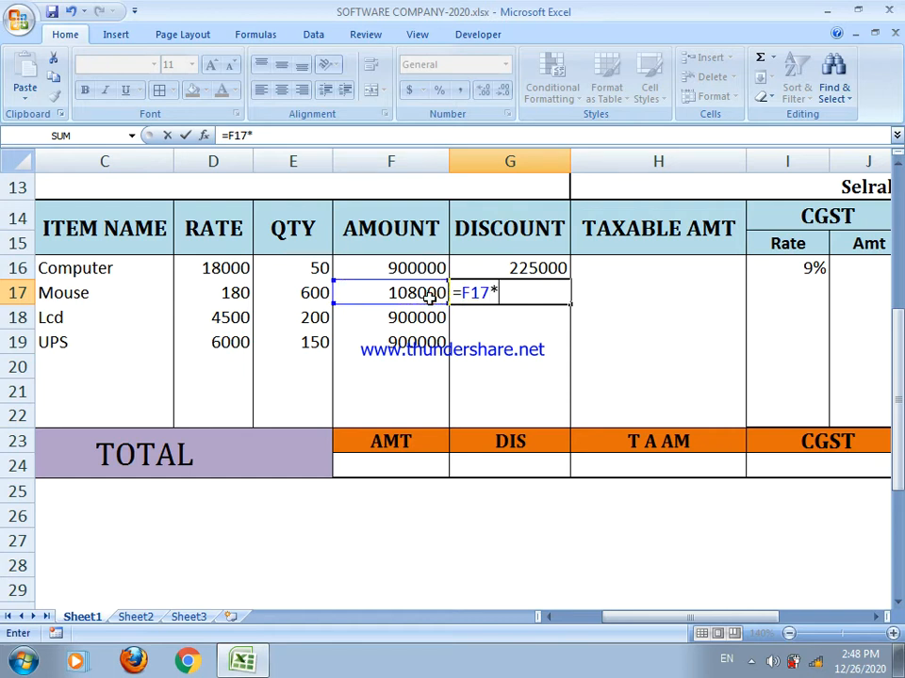
text(20%)
key(Return)
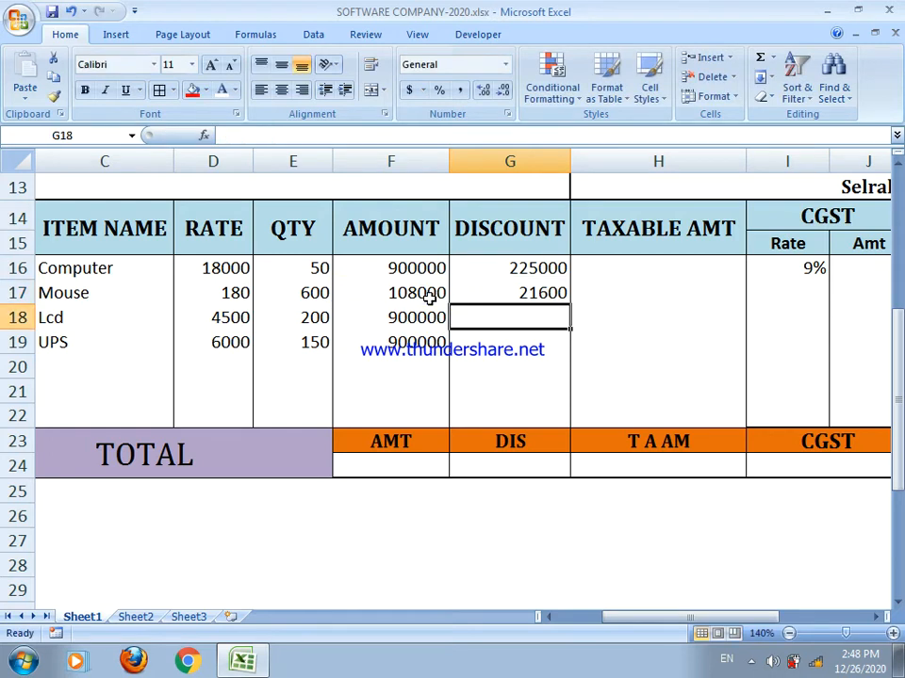
- Calculate an 18% discount on the Lcd's amount in G18 with the formula =F18*18%
text(=)
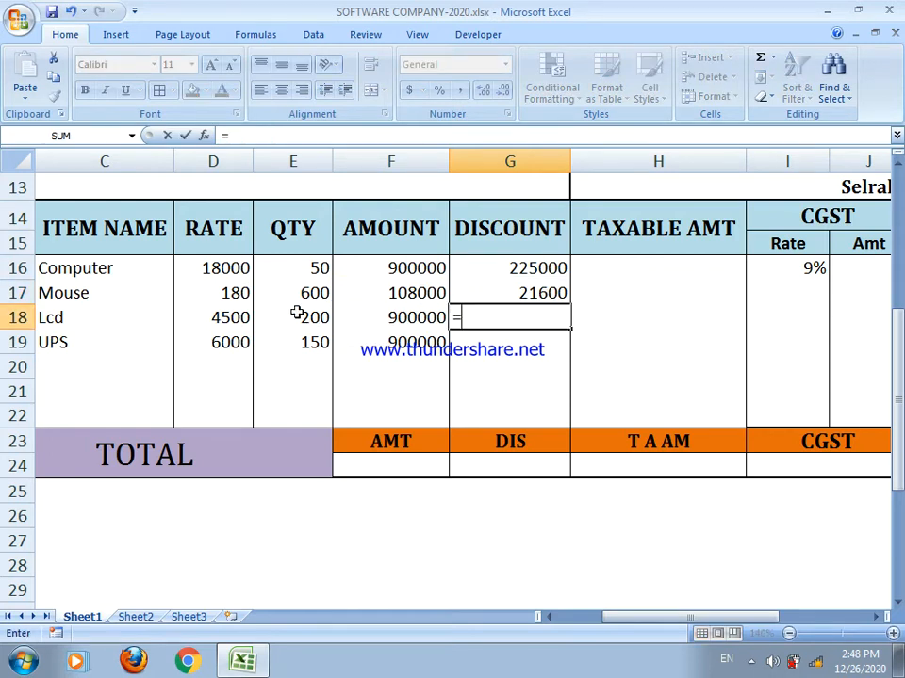
click(391, 323)
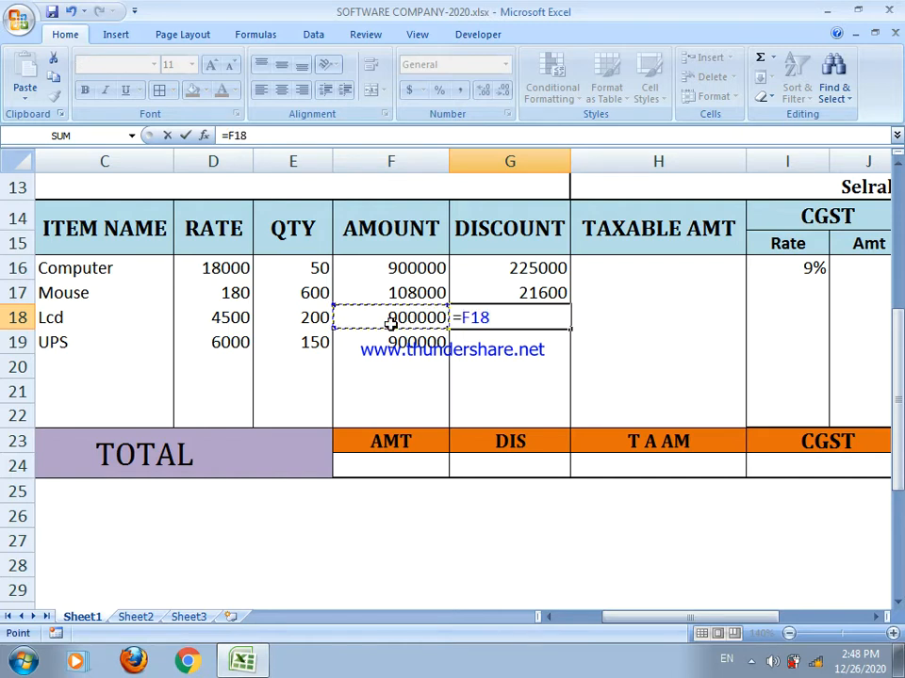
text(*1)
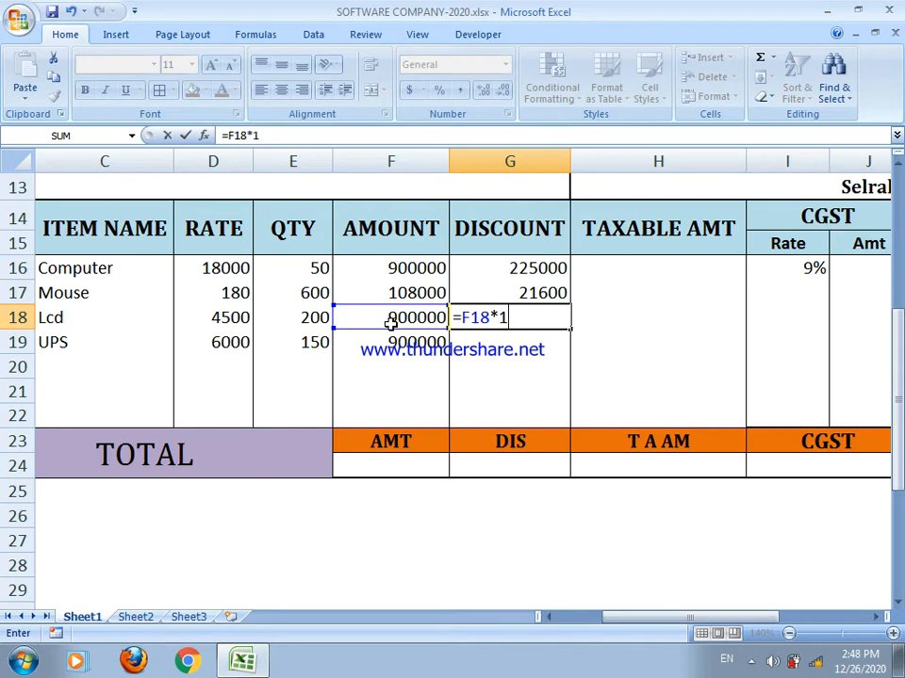
text(8%)
key(Return)
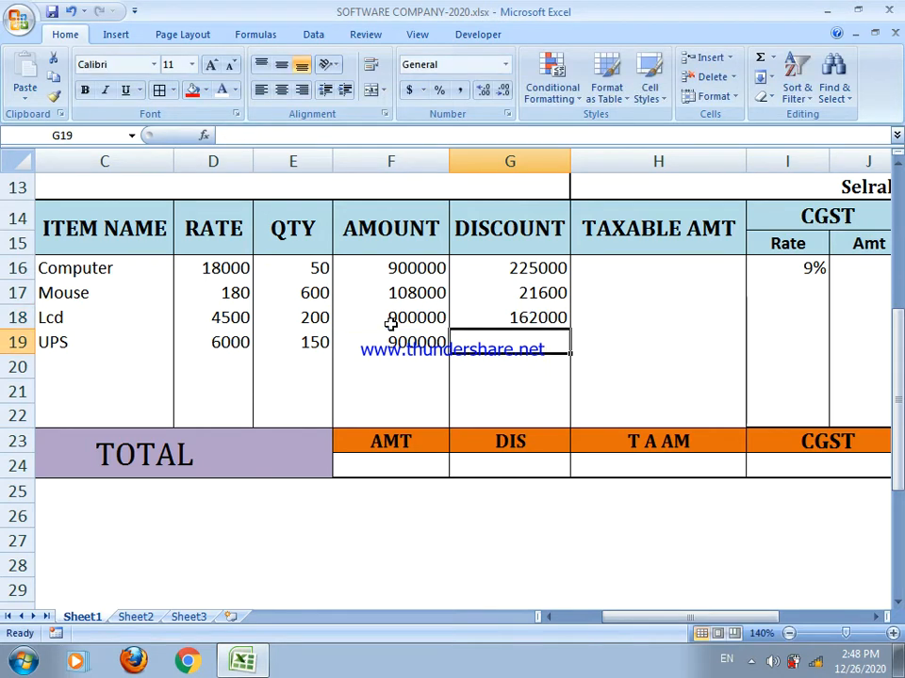
- Calculate a 12% discount on the UPS's amount in G19 with the formula =F19*12%
text(=)
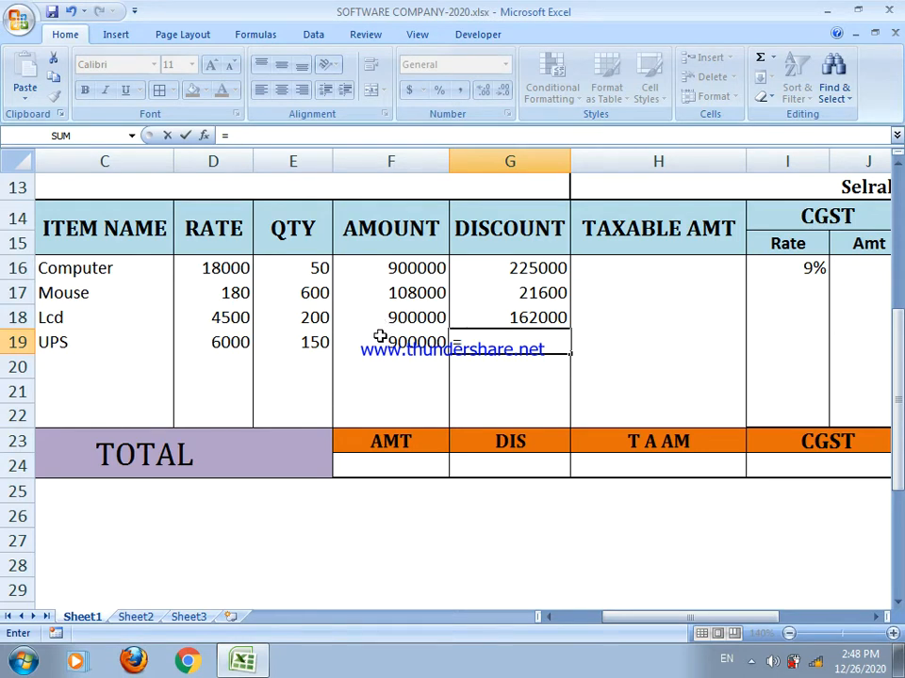
click(382, 341)
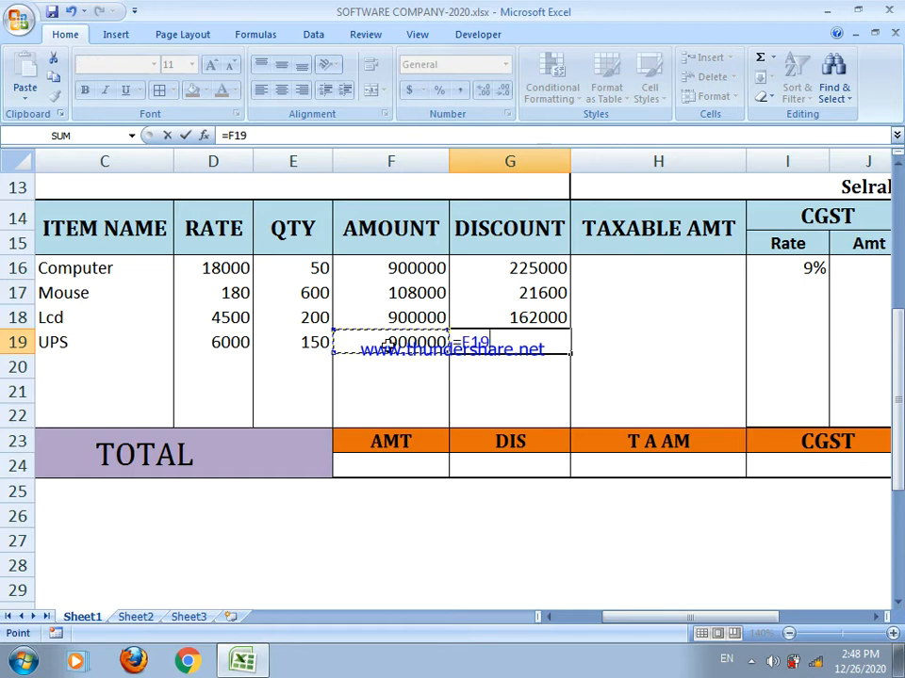
text(*12)
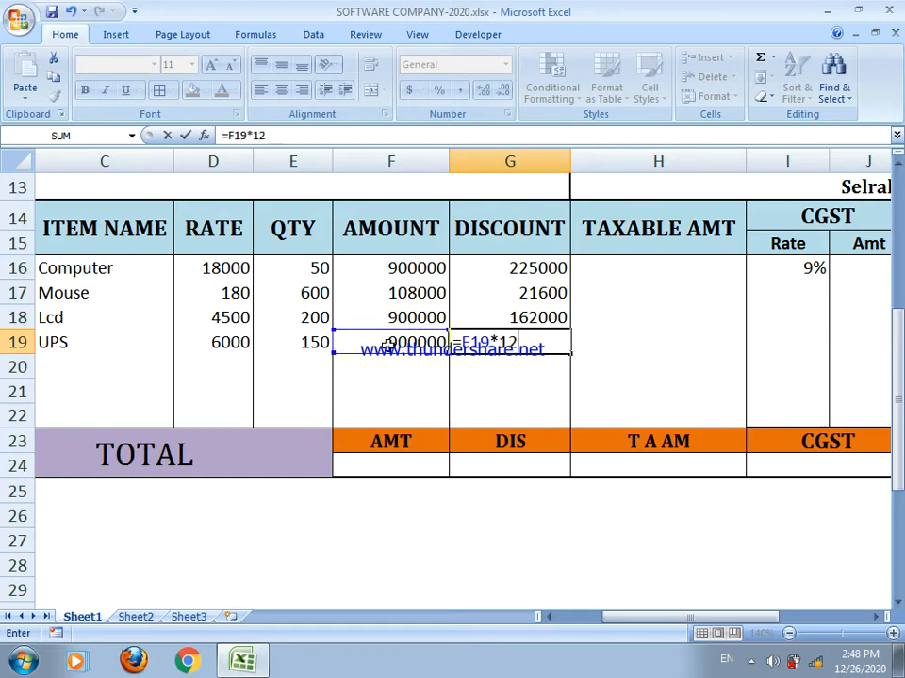
text(%)
key(Return)
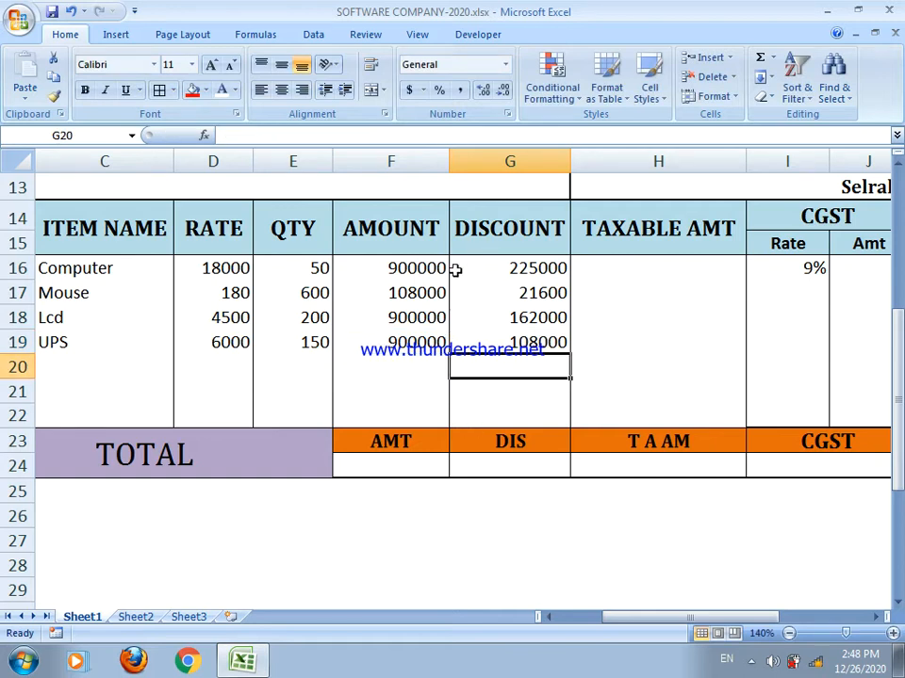
- Calculate the Computer's taxable amount in H16 with the formula =F16-G16
click(641, 278)
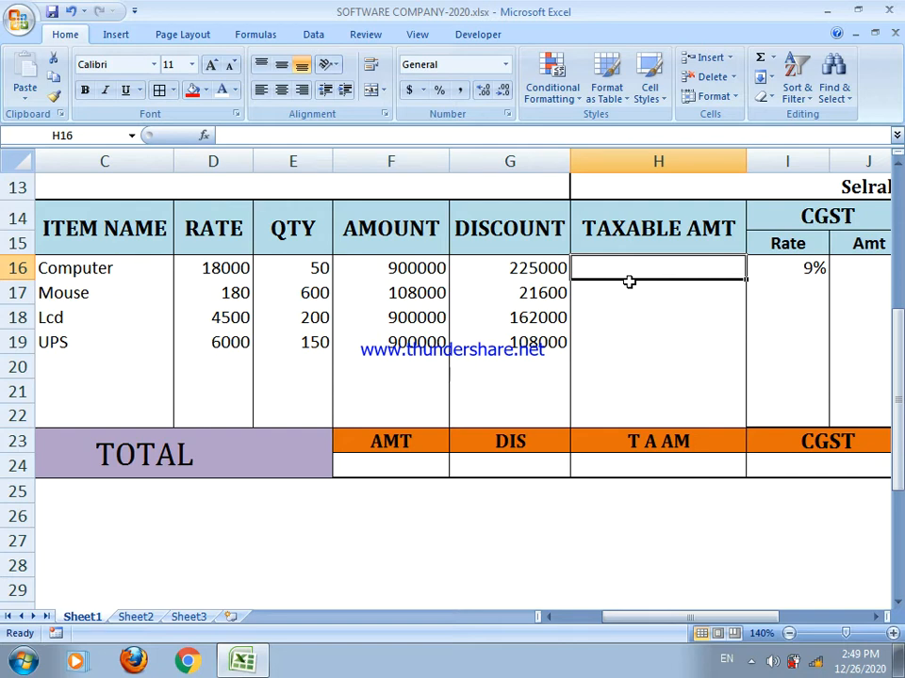
text(=)
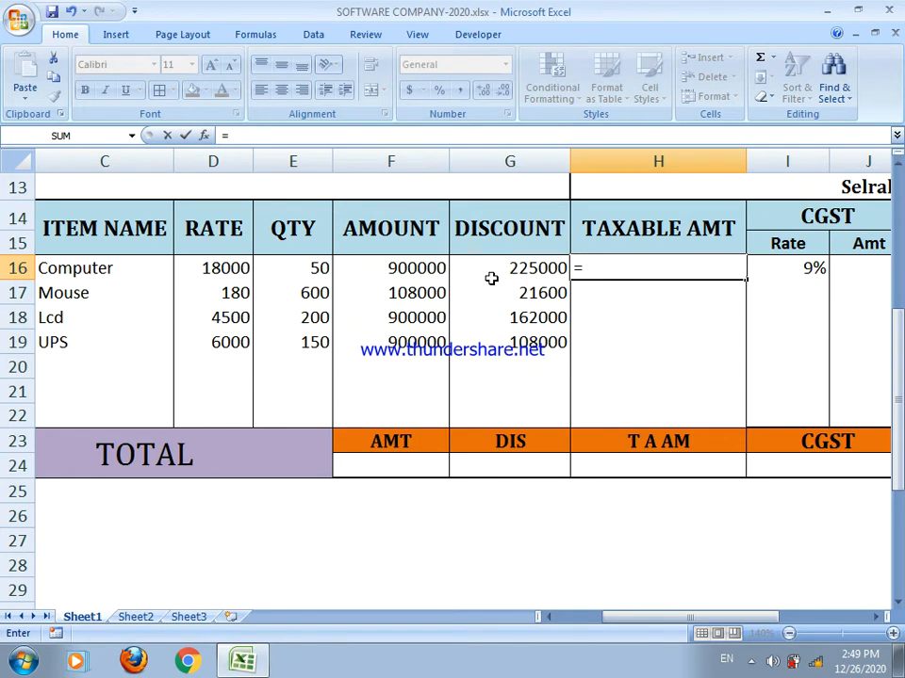
click(405, 269)
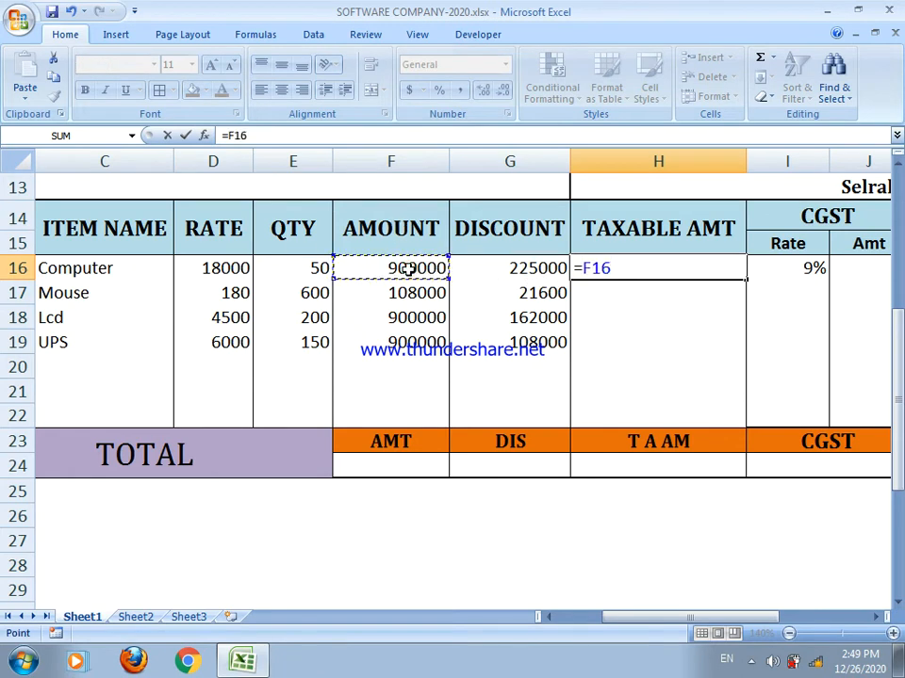
text(-)
click(479, 262)
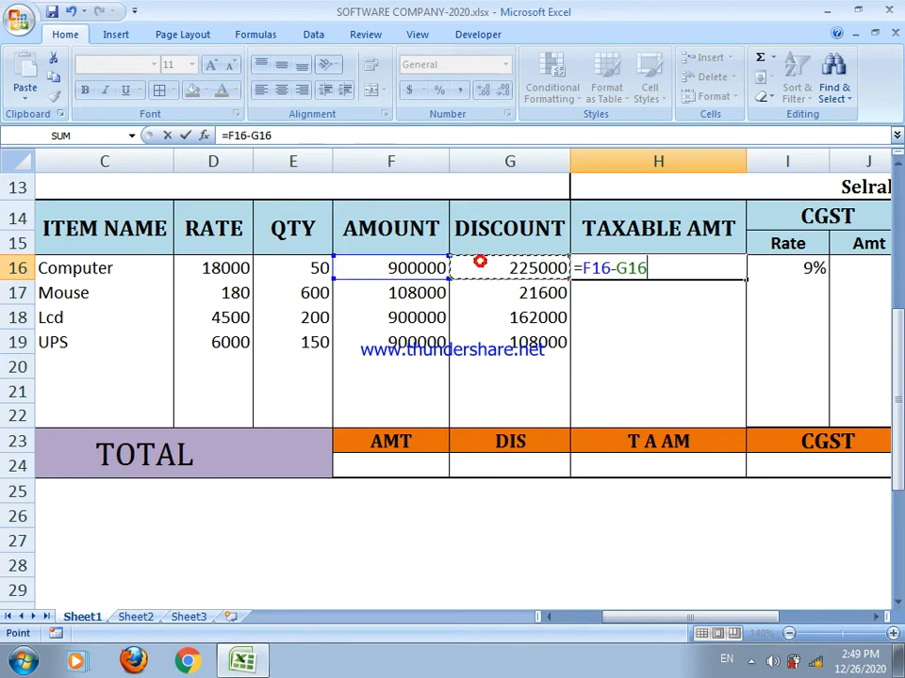
key(Return)
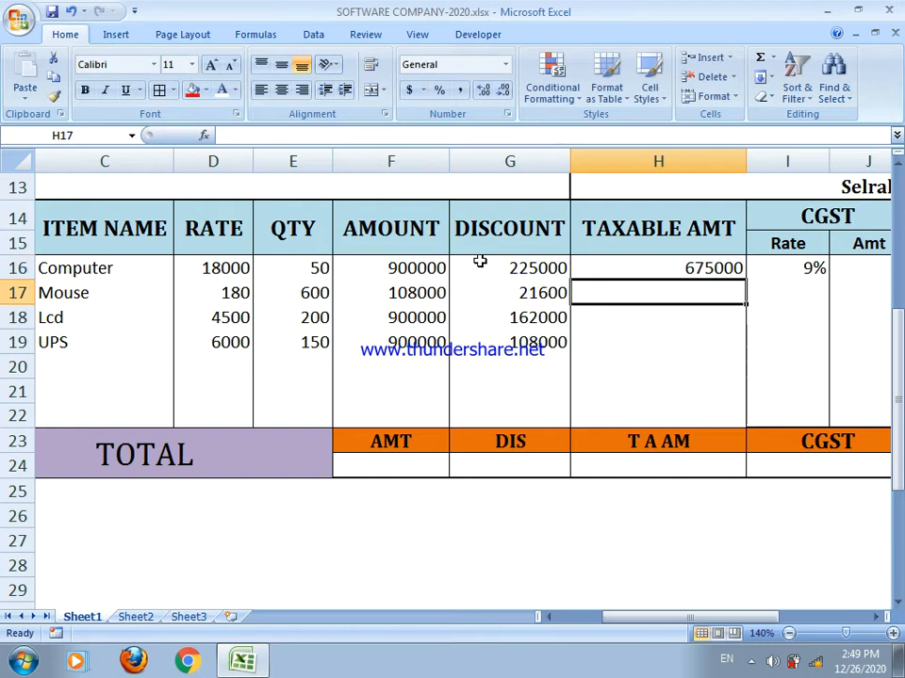
- Calculate the Mouse's taxable amount in H17 with the formula =F17-G17
text(=)
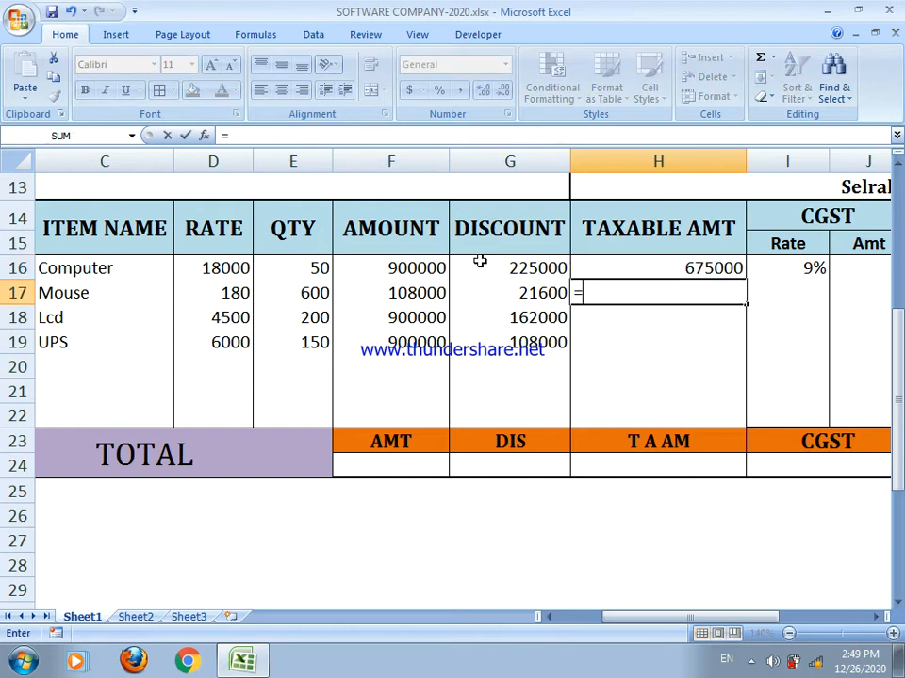
click(424, 294)
text(-)
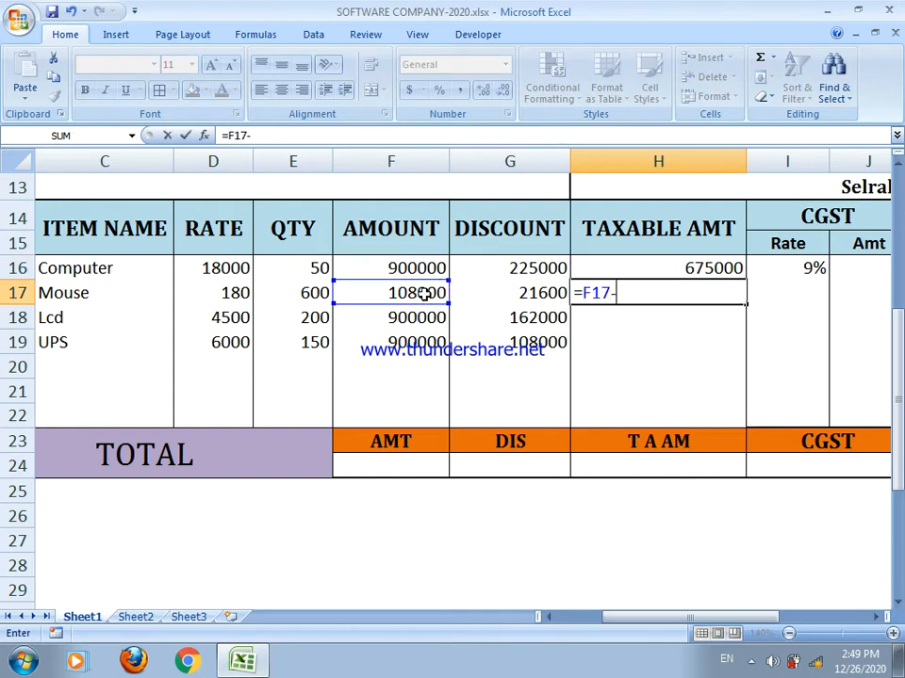
click(505, 290)
key(Return)
- Calculate the Lcd's taxable amount in H18 with the formula =F18-G18
text(=)
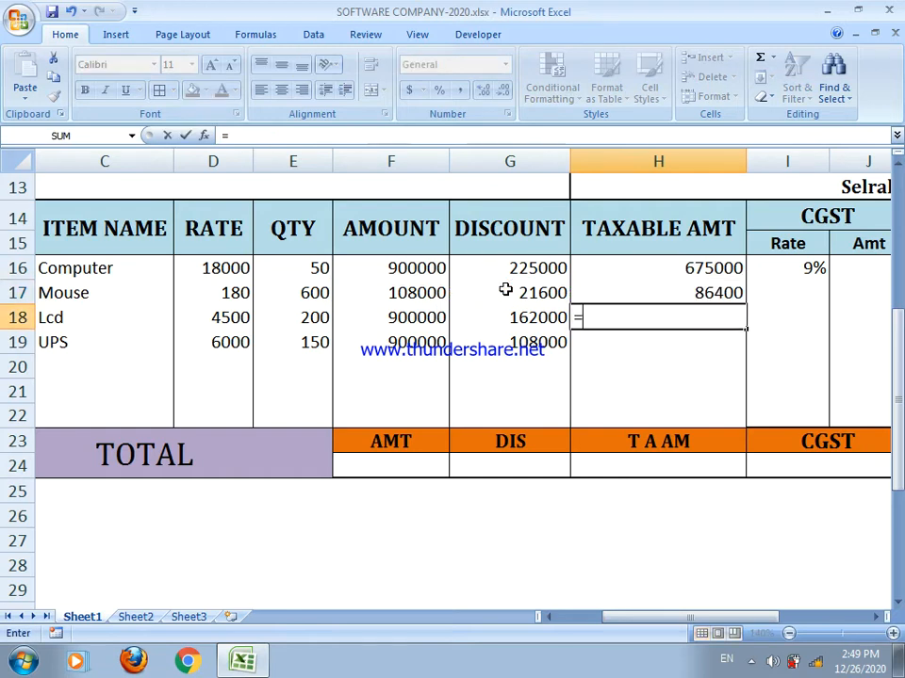
click(427, 319)
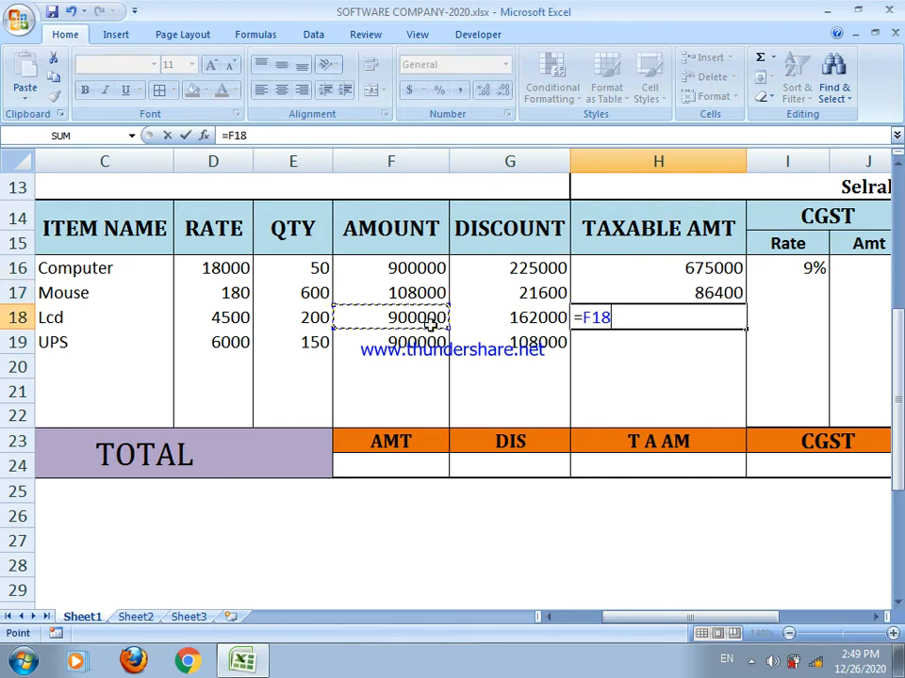
text(-)
click(505, 322)
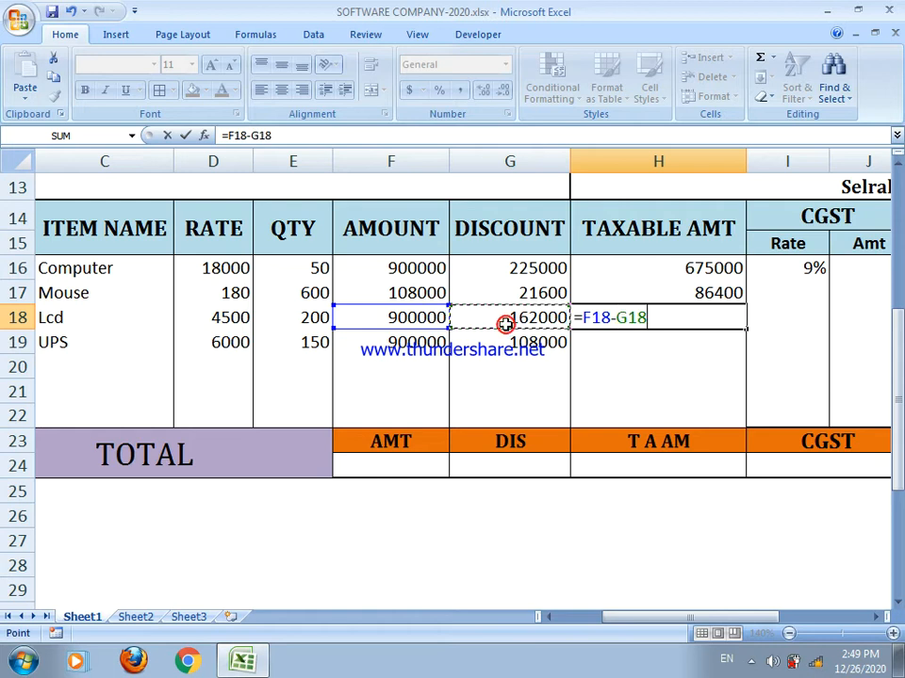
key(Return)
- Calculate the UPS's taxable amount in H19 with the formula =F19-G19
text(=)
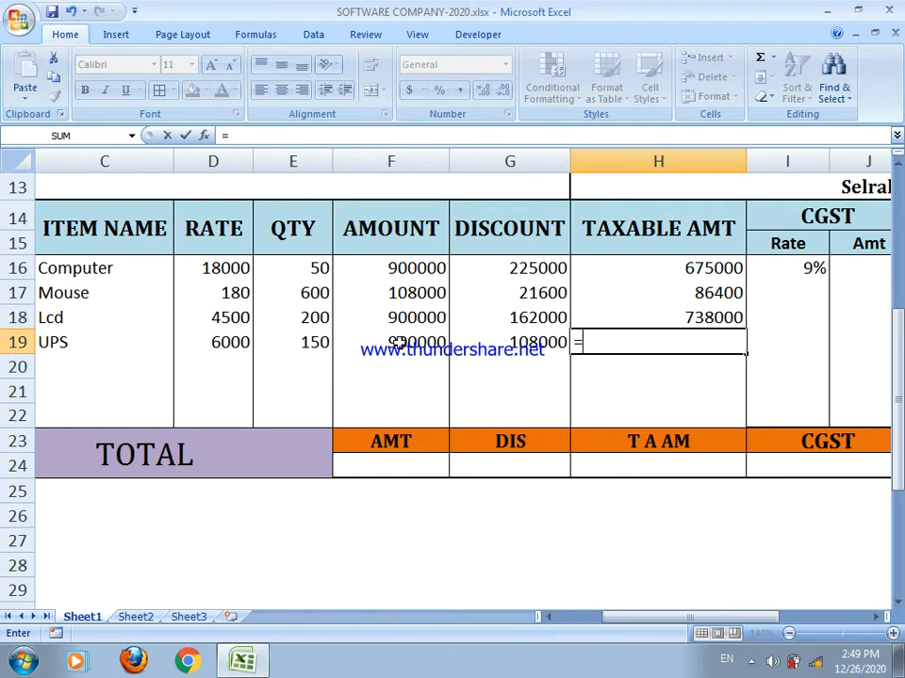
click(400, 343)
text(-)
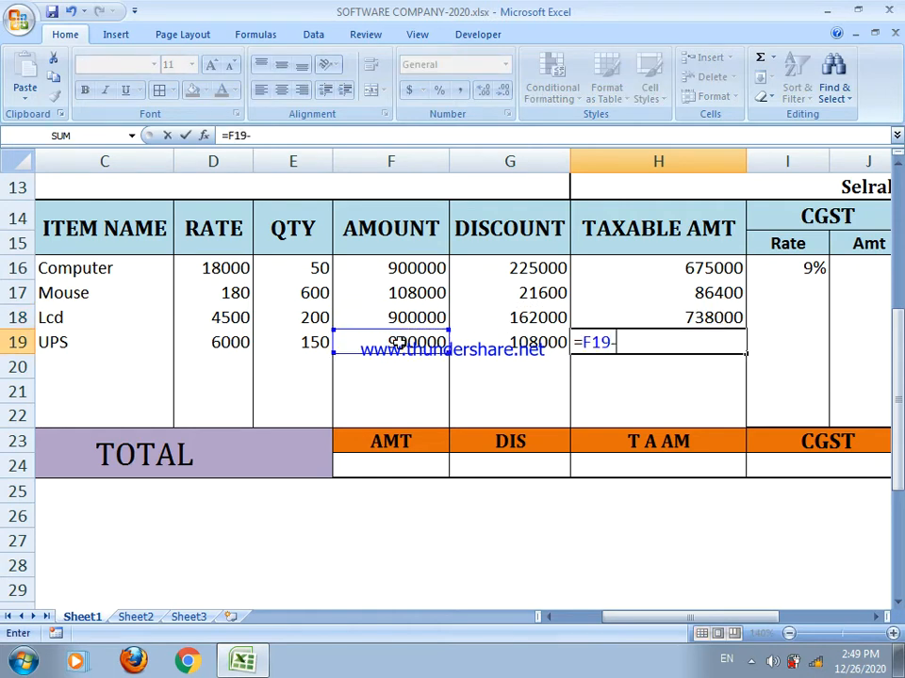
click(482, 344)
key(Return)
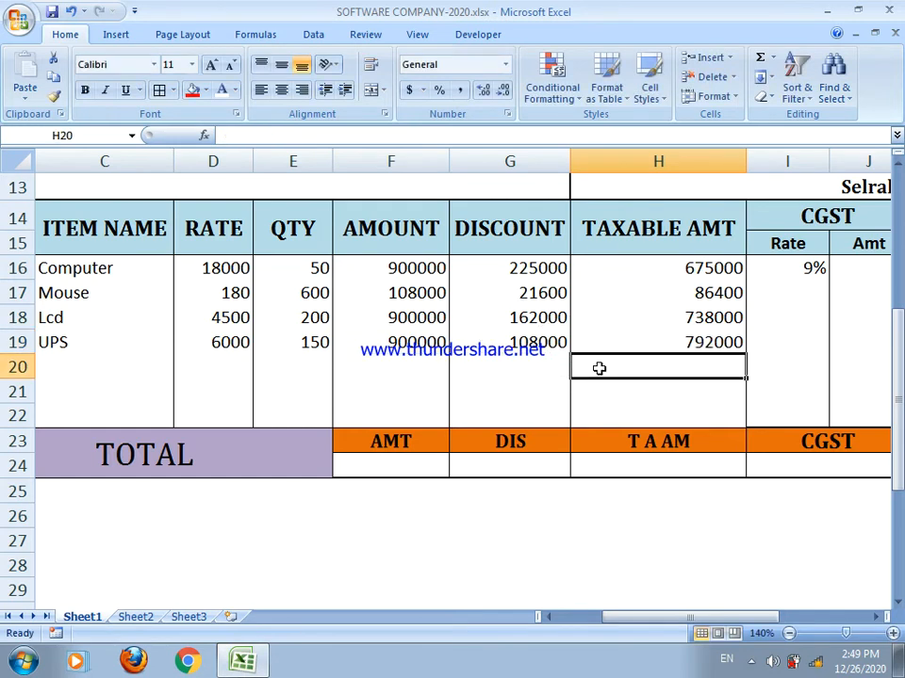
- Clear the Computer's CGST rate in I16 and enter 9% as both its CGST rate and its SGST rate in K16
click(797, 274)
key(Delete)
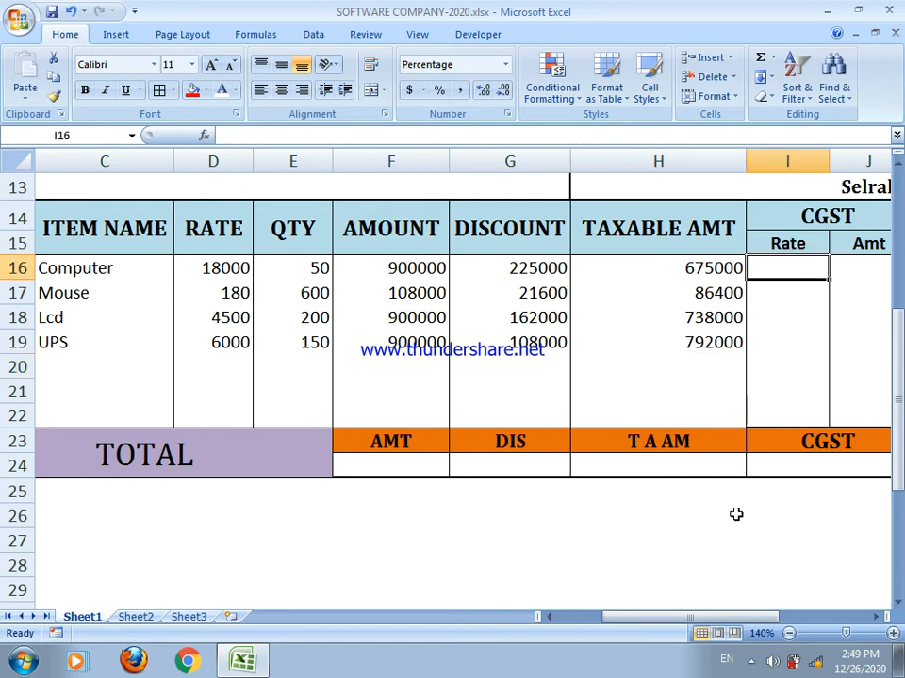
click(875, 617)
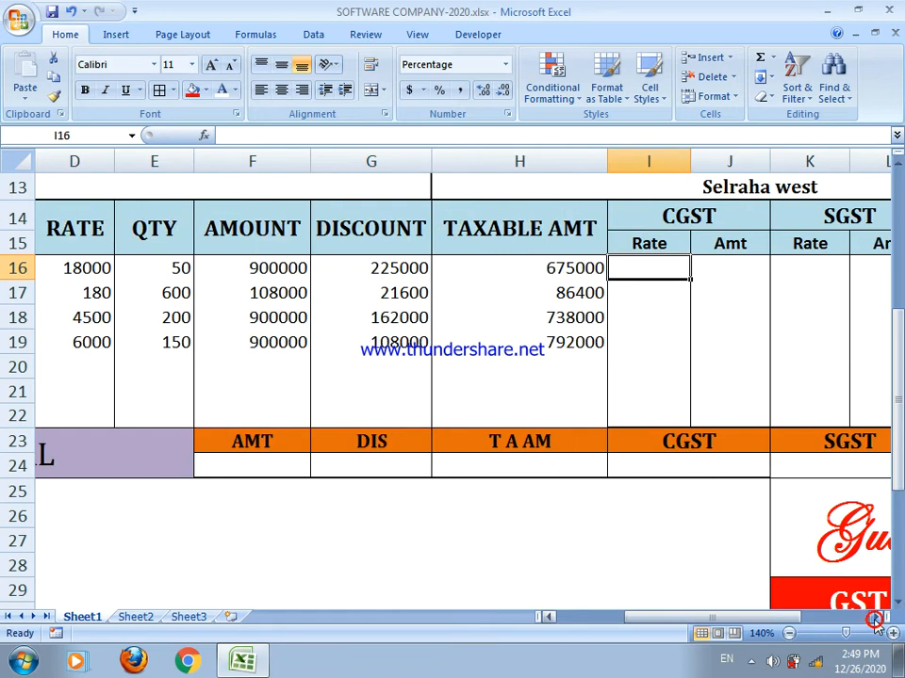
click(875, 617)
click(875, 617)
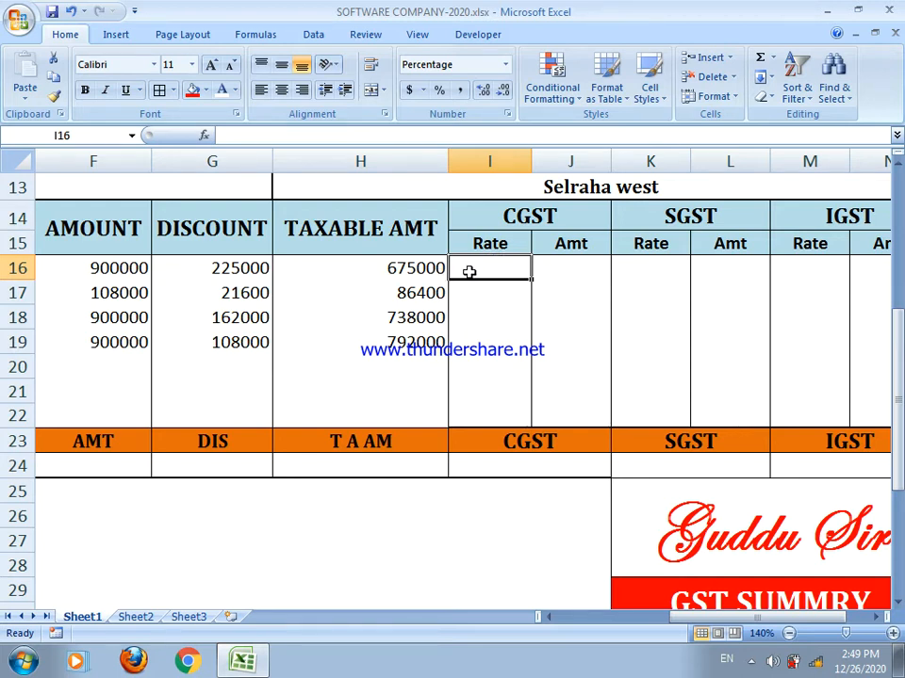
text(9)
click(613, 269)
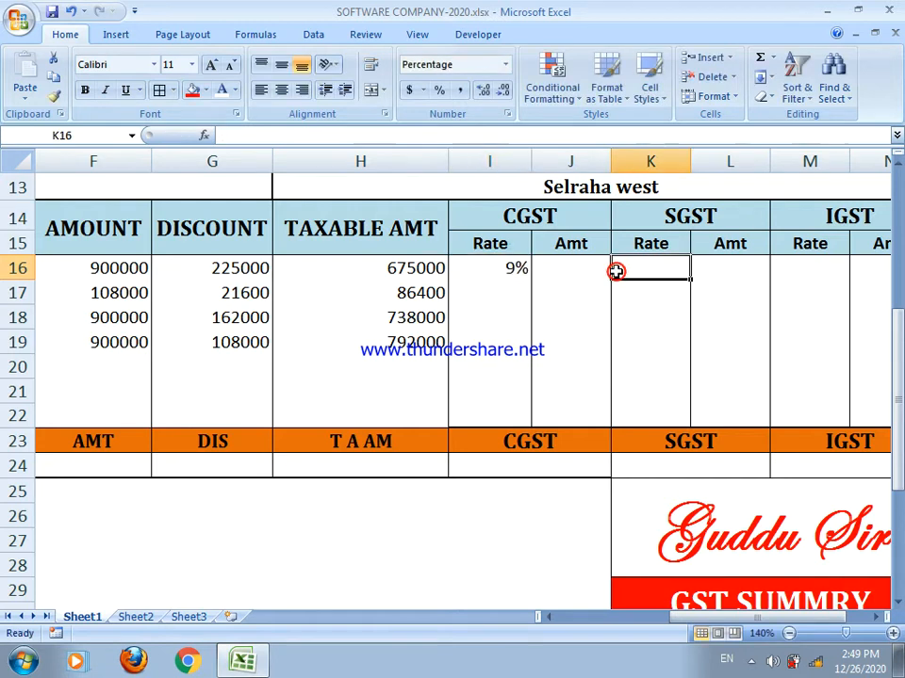
text(9)
key(Return)
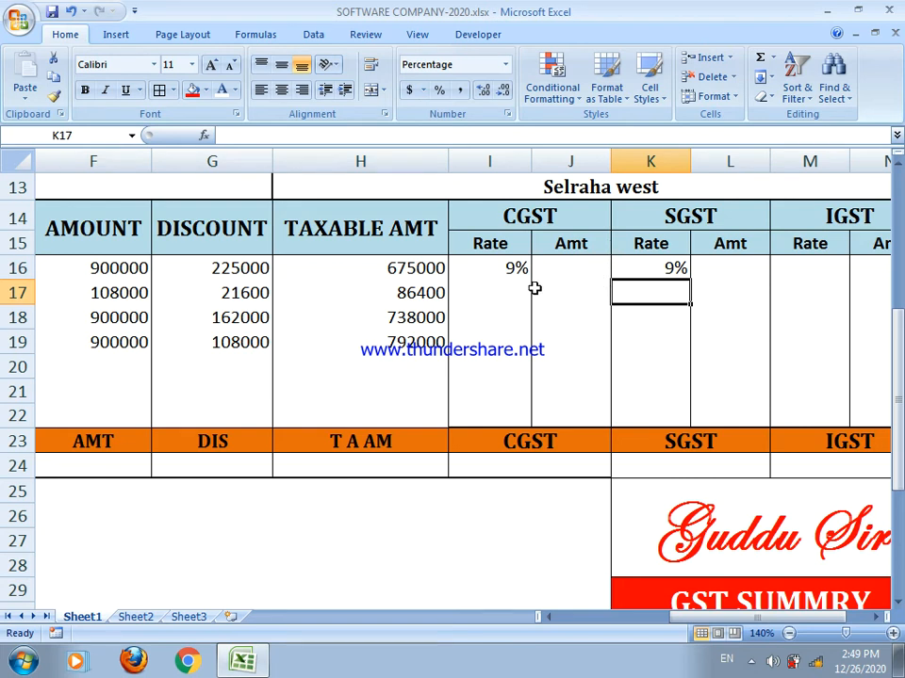
- Calculate the Computer's CGST amount in J16 with the formula =H16*I16
click(569, 270)
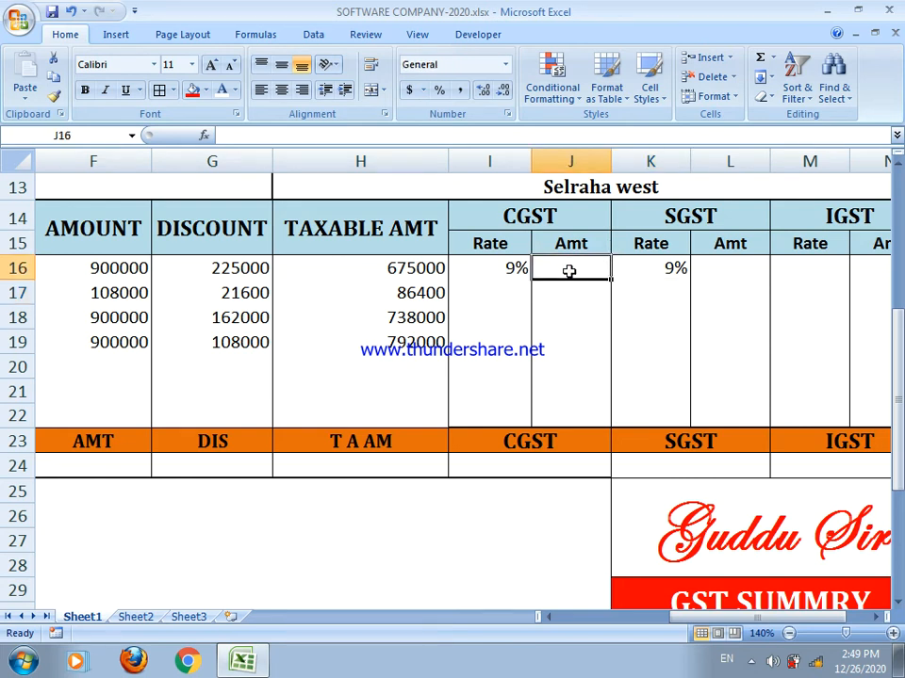
text(=)
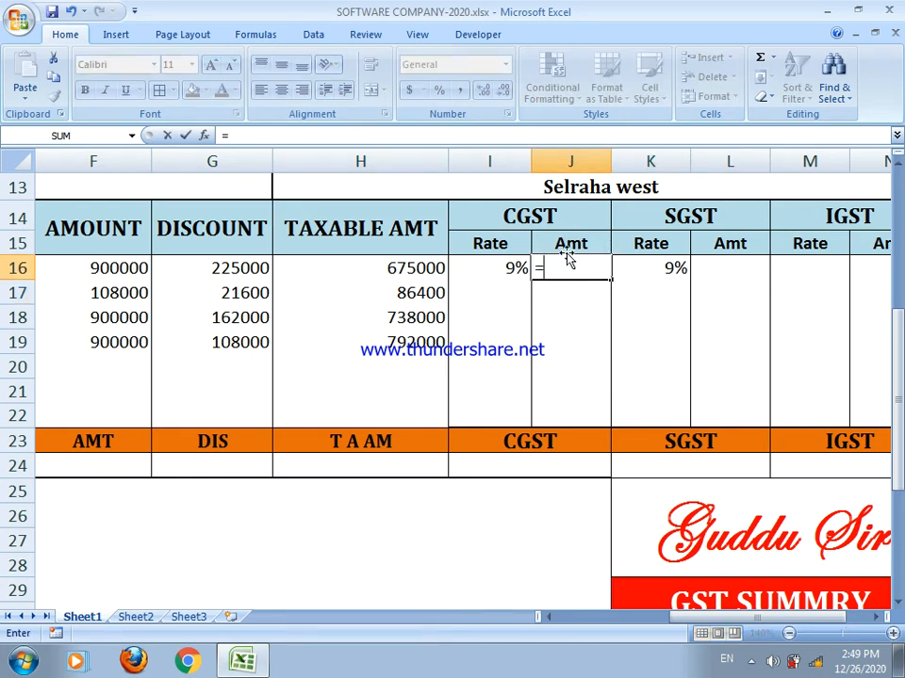
click(426, 272)
text(*)
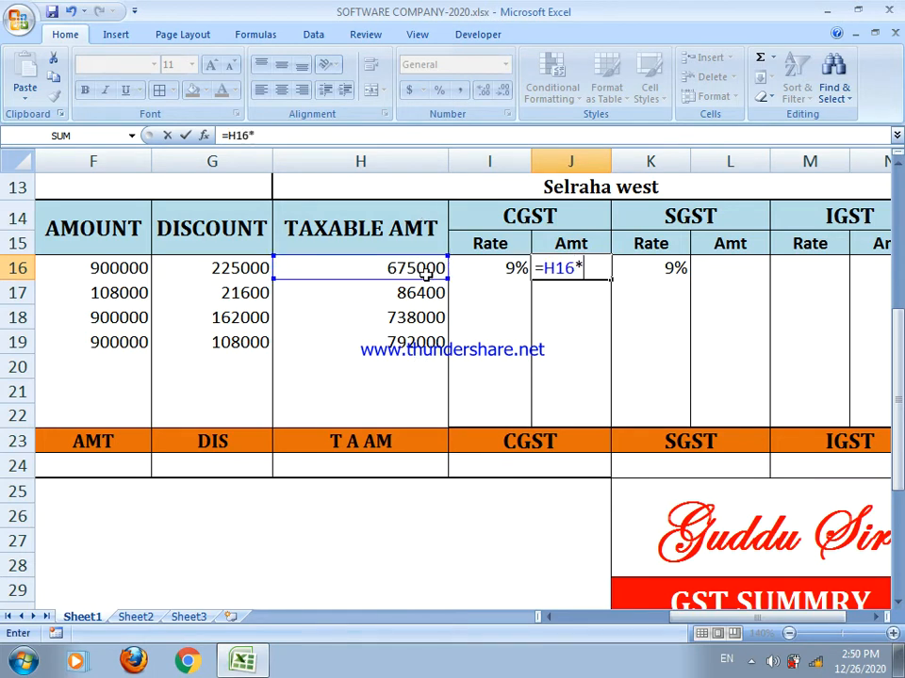
click(486, 272)
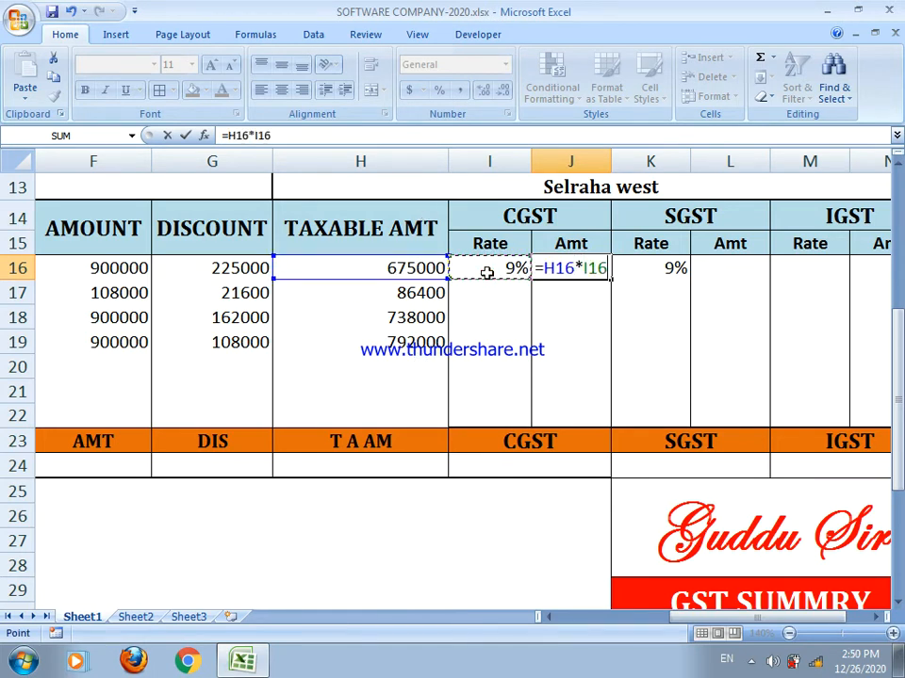
key(Return)
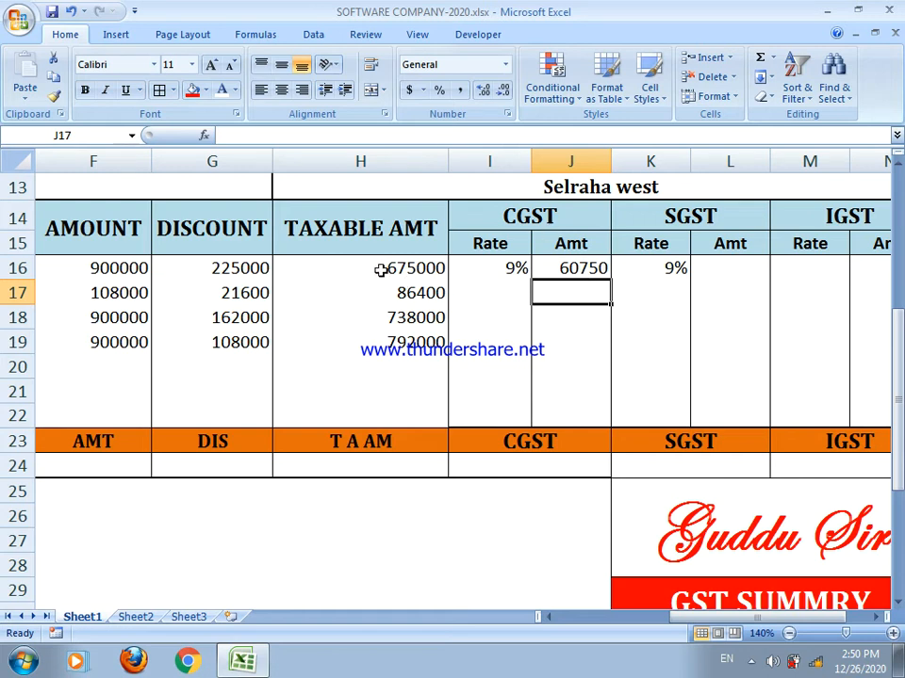
- Calculate the Computer's SGST amount in L16 with the formula =H16*K16
click(727, 274)
text(=)
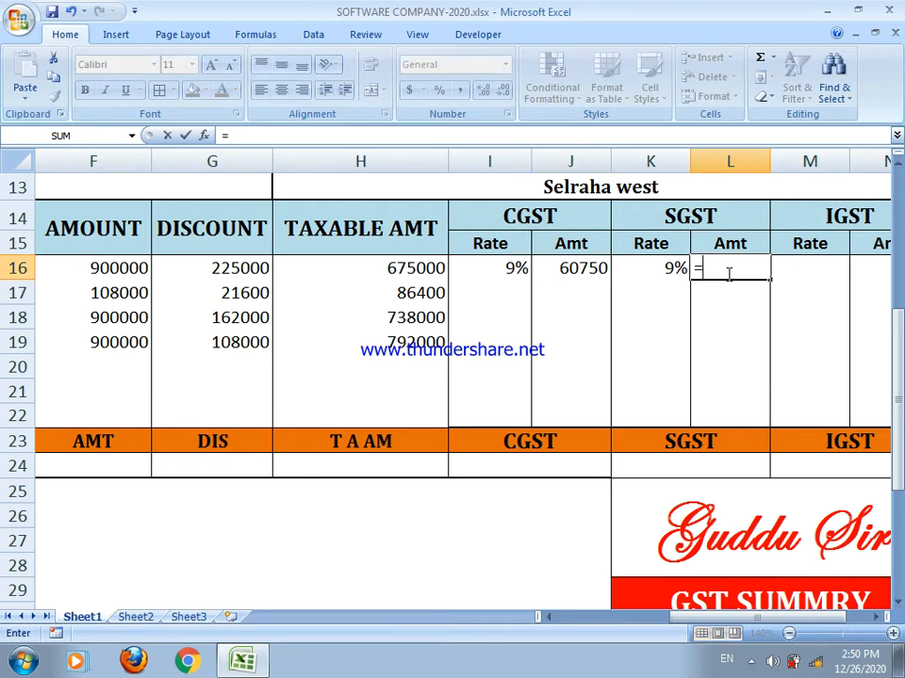
click(408, 273)
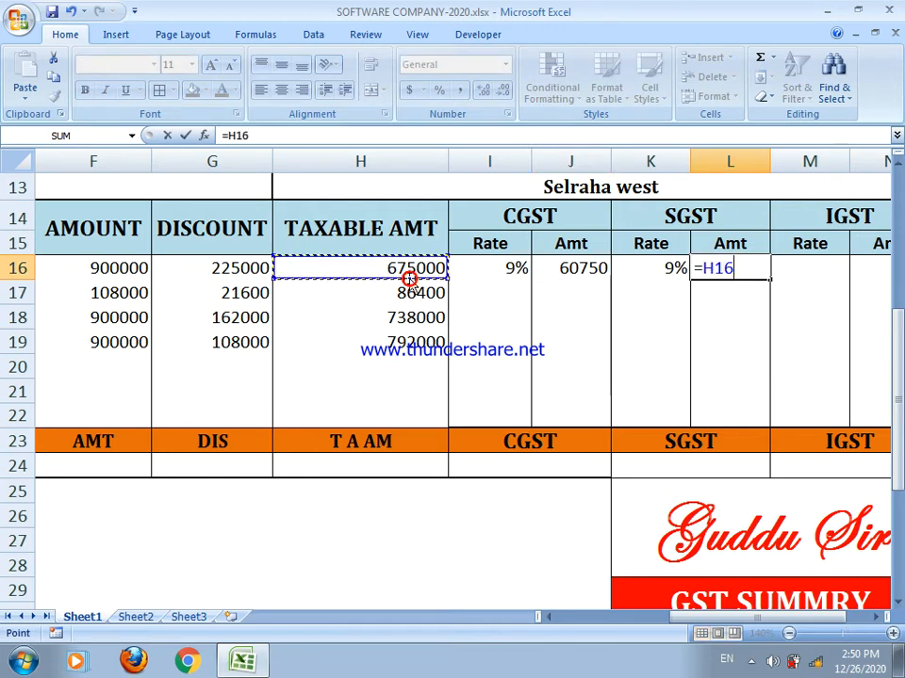
text(*)
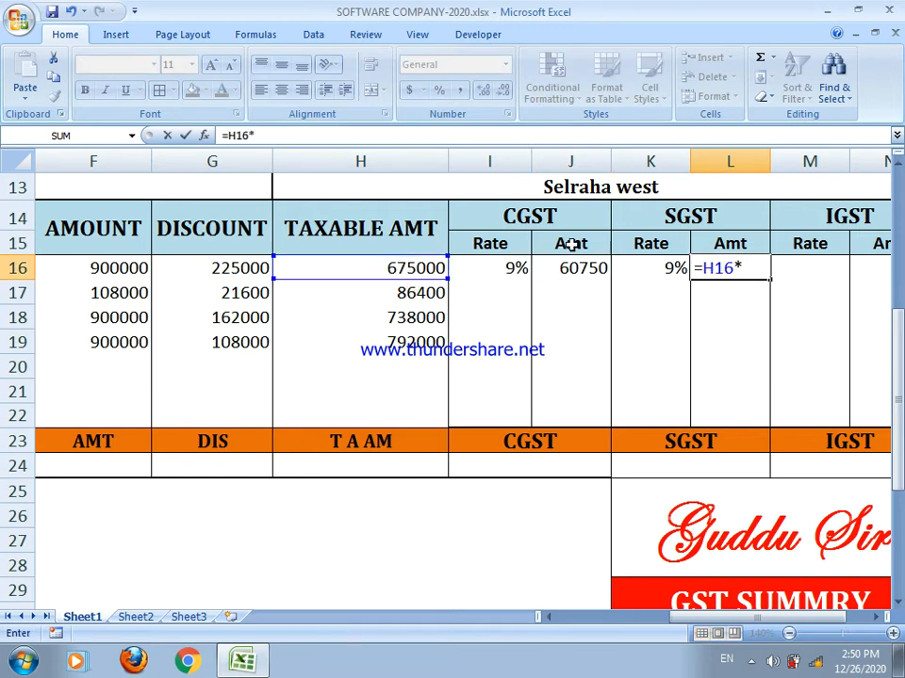
click(630, 273)
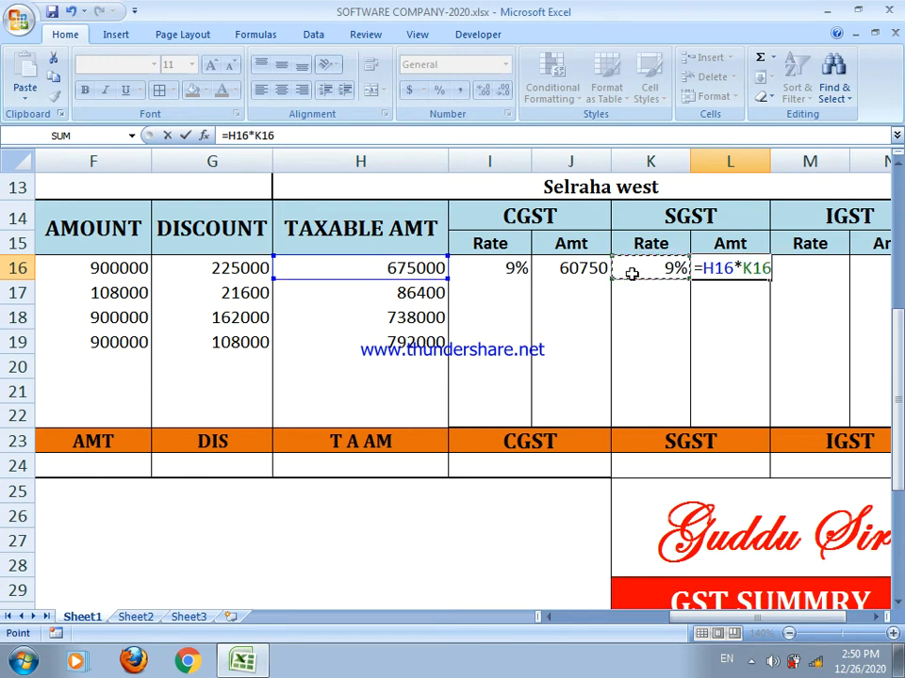
key(Return)
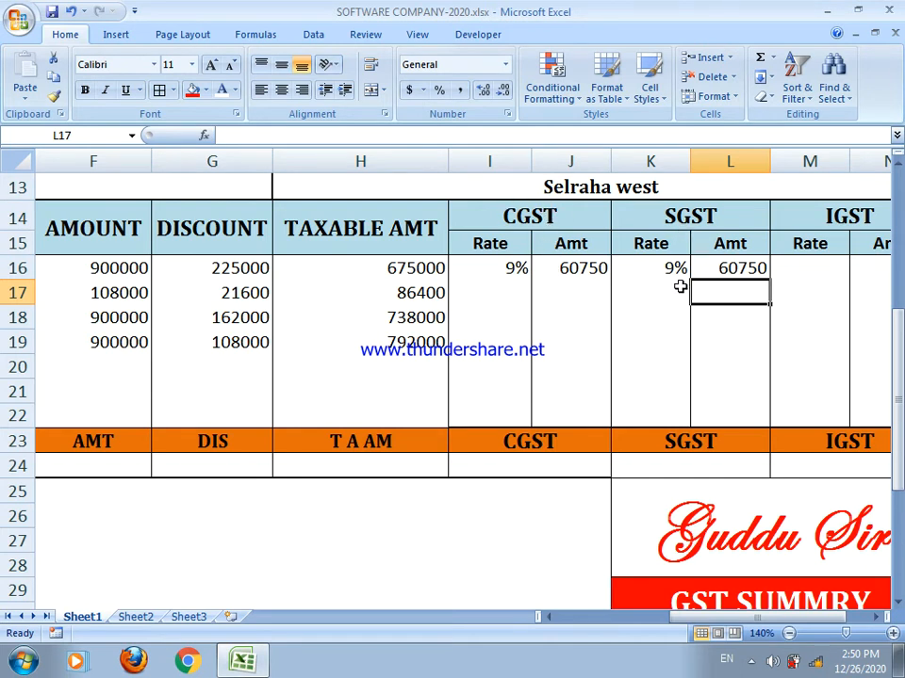
- Review the Mouse row's entries from the item name across to the IGST columns
click(411, 298)
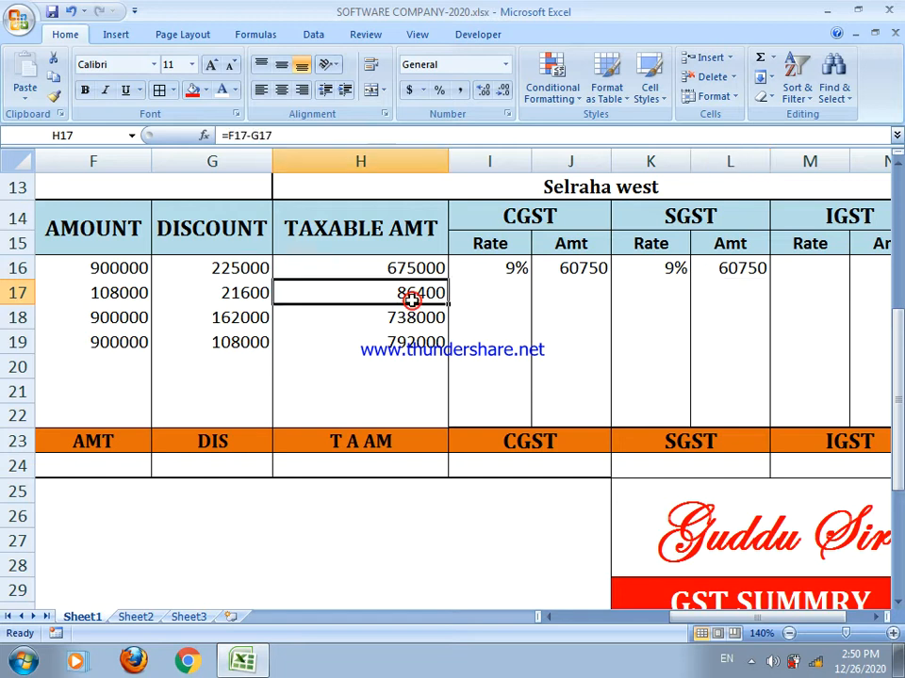
key(Left)
key(Left)
key(Left)
key(Left)
key(Left)
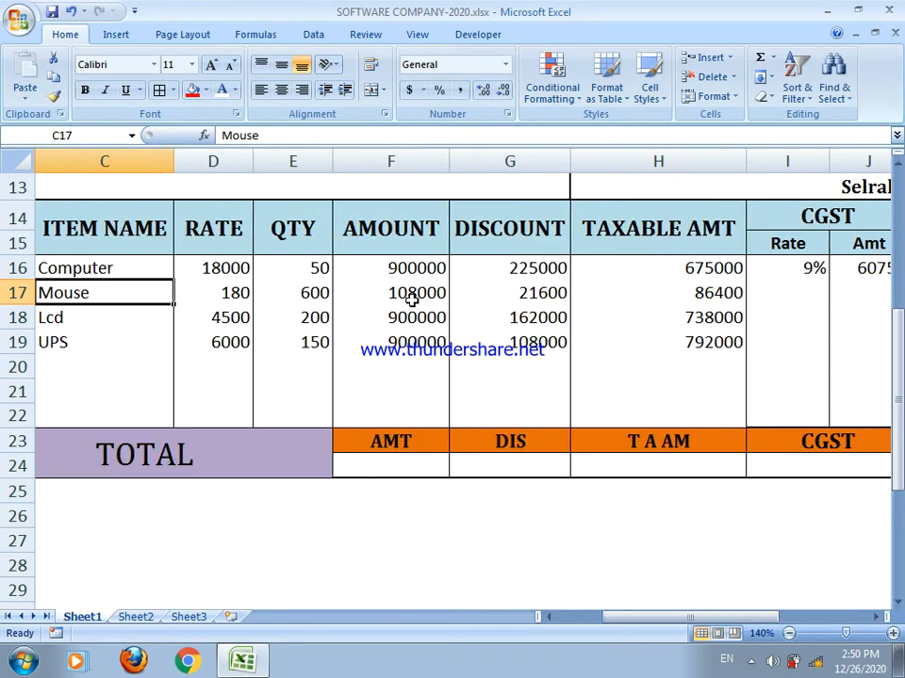
key(Right)
key(Right)
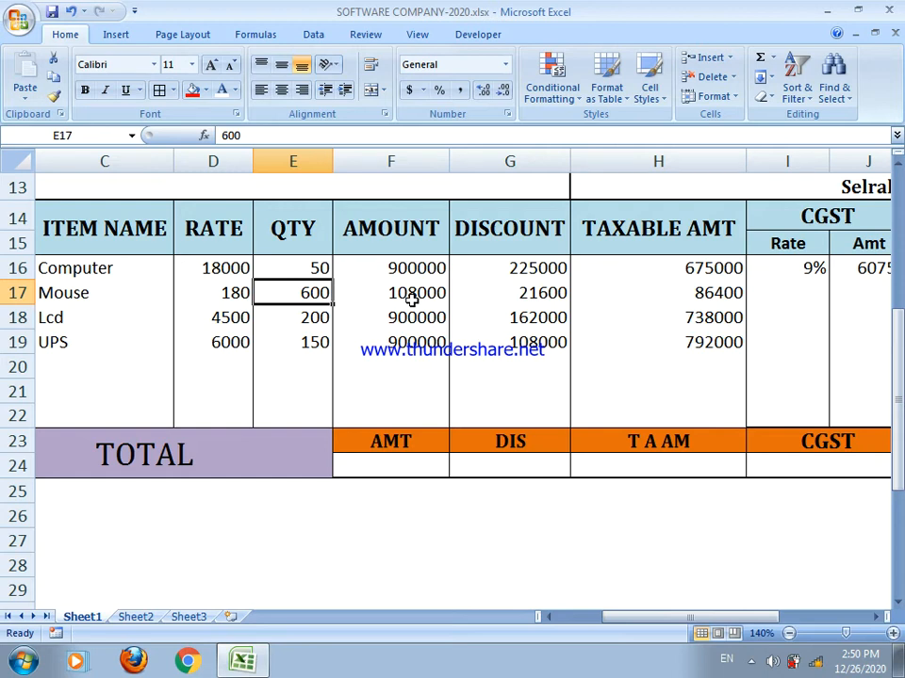
key(Right)
key(Right)
key(Right)
key(Right)
key(Right)
key(Right)
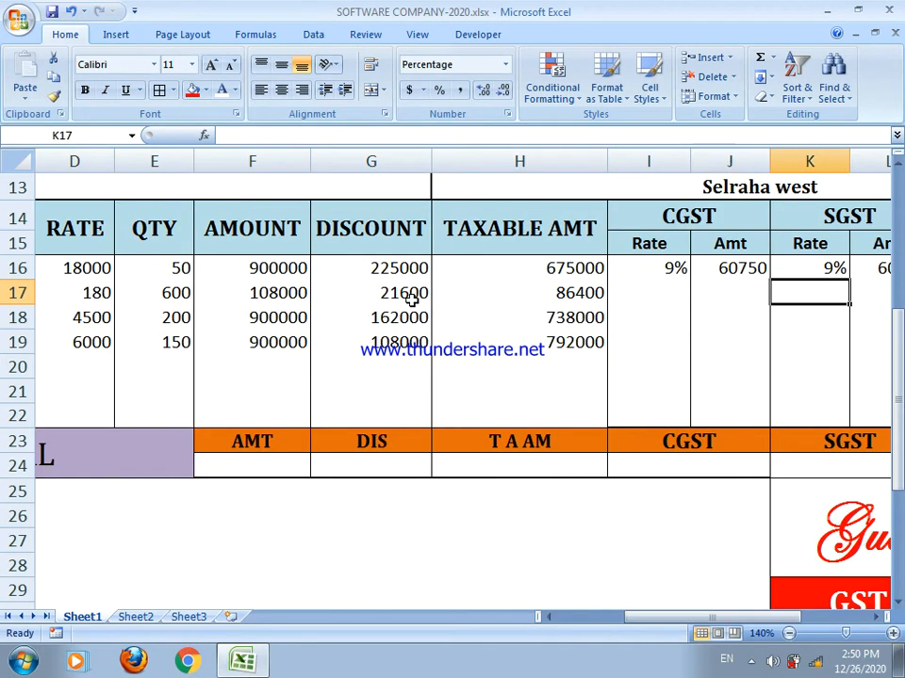
key(Right)
key(Right)
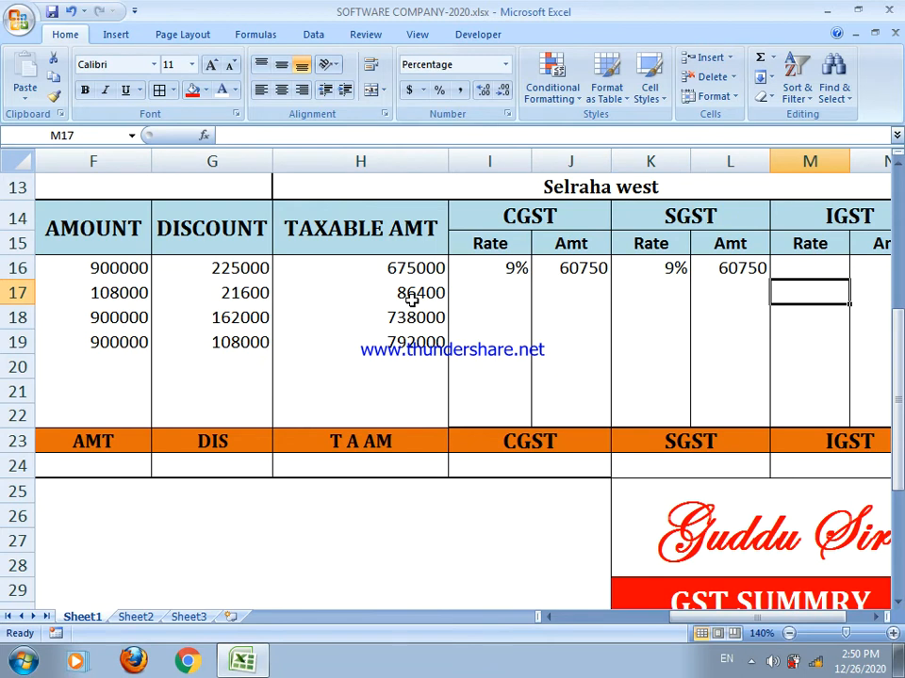
key(Right)
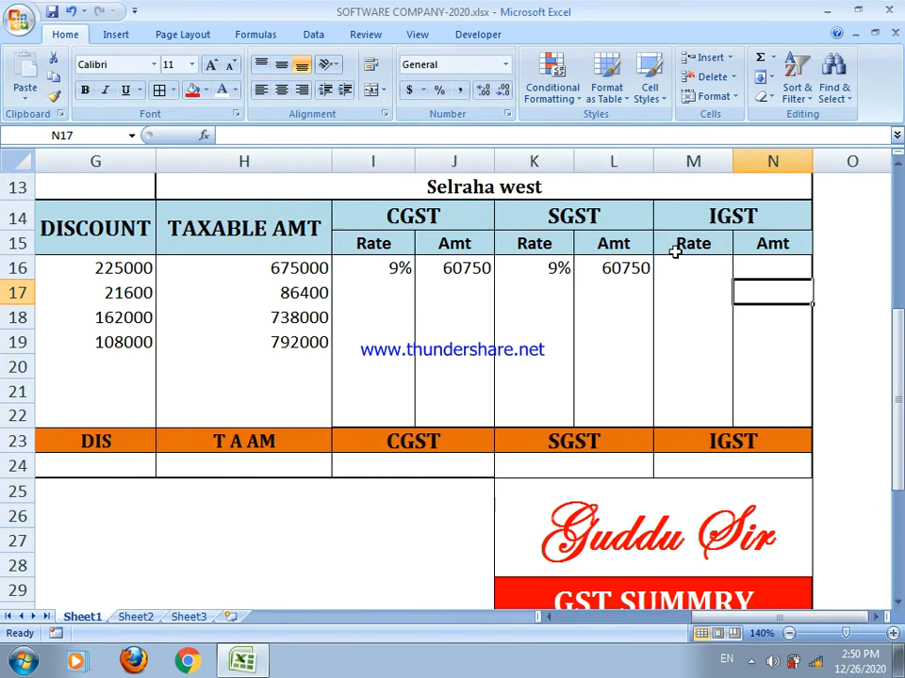
- Enter 18% as the Mouse's IGST rate in M17
click(672, 308)
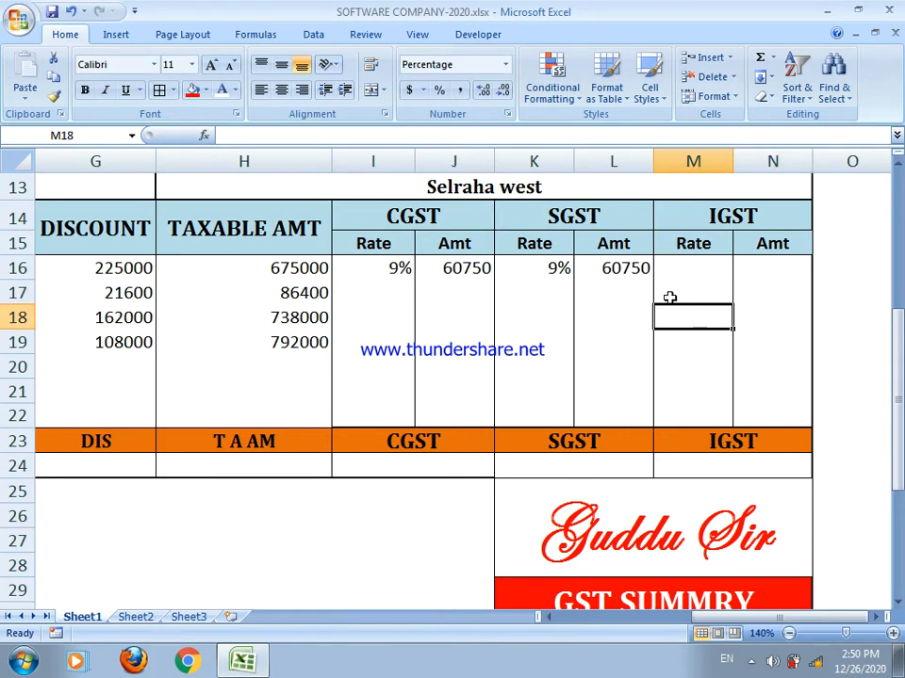
click(667, 296)
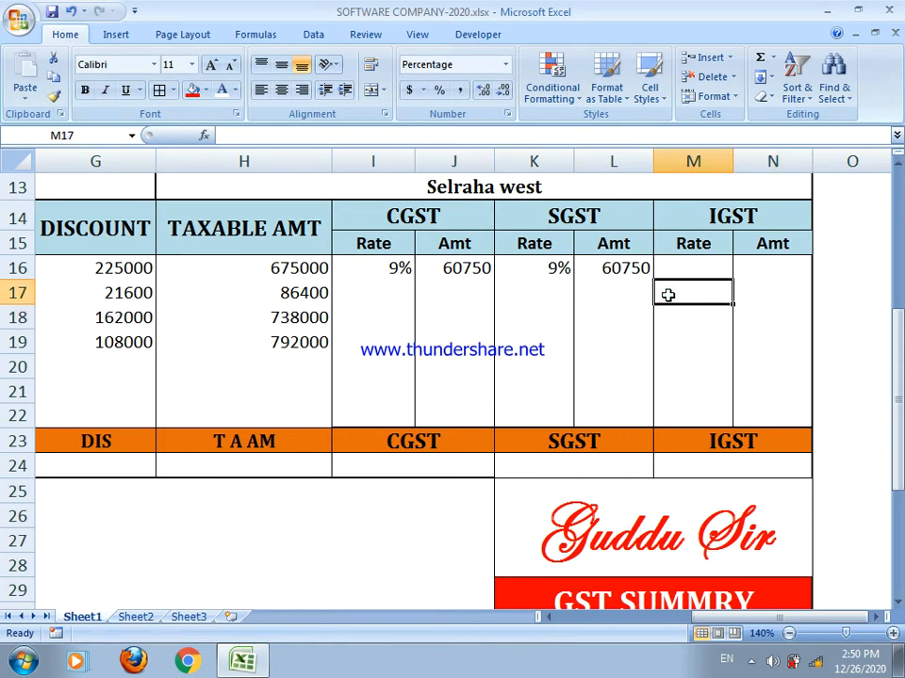
text(18)
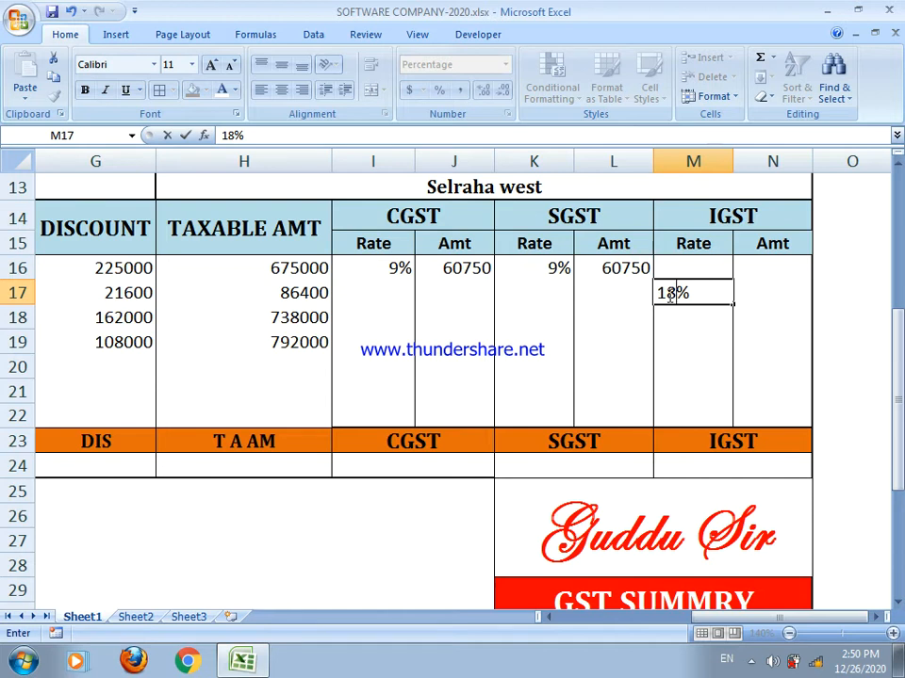
key(Tab)
- Calculate the Mouse's IGST amount in N17 with the formula =H17*M17
text(=)
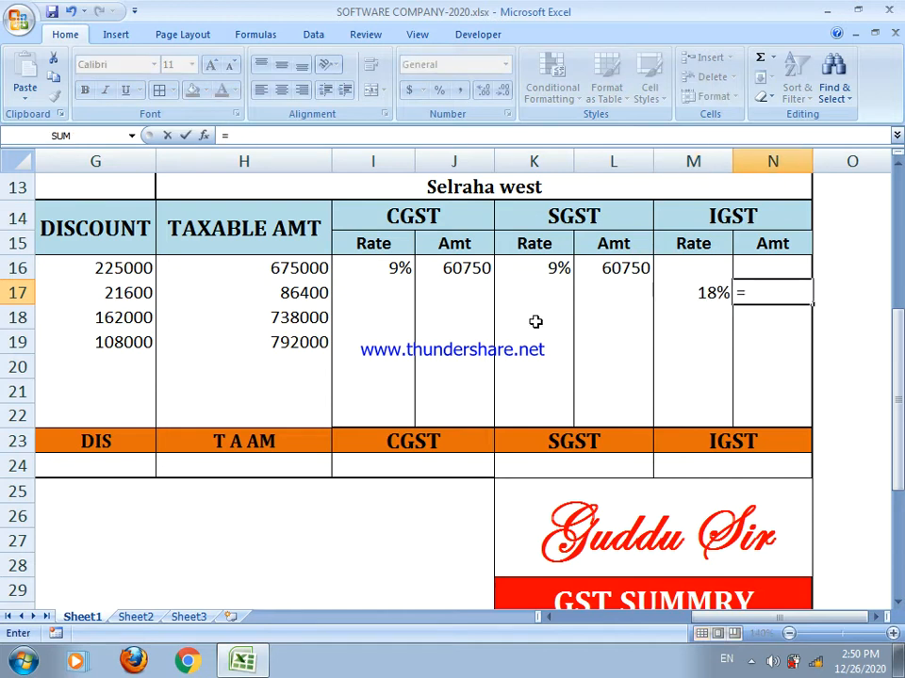
click(301, 292)
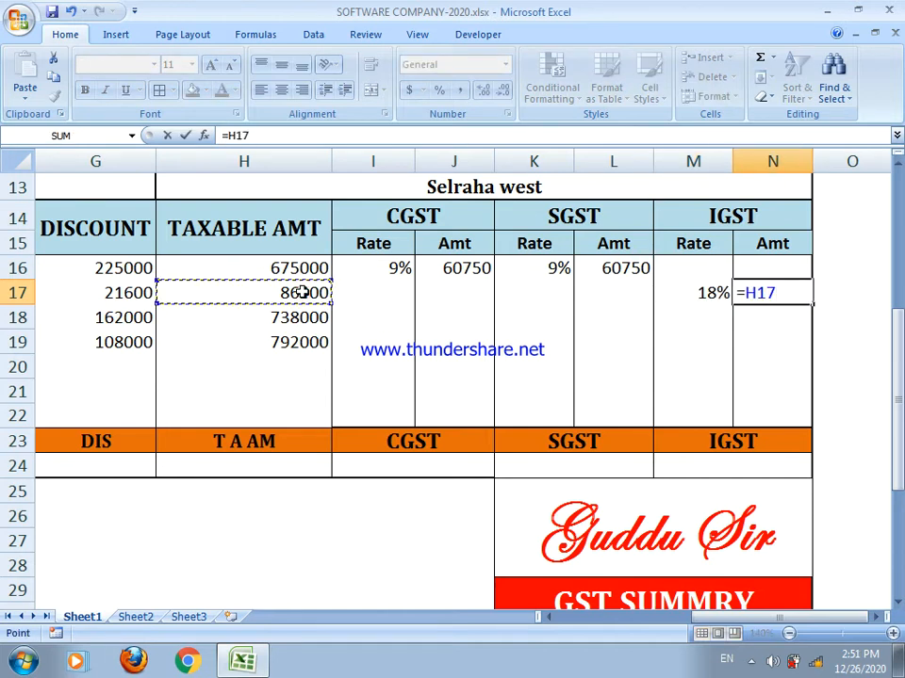
text(*)
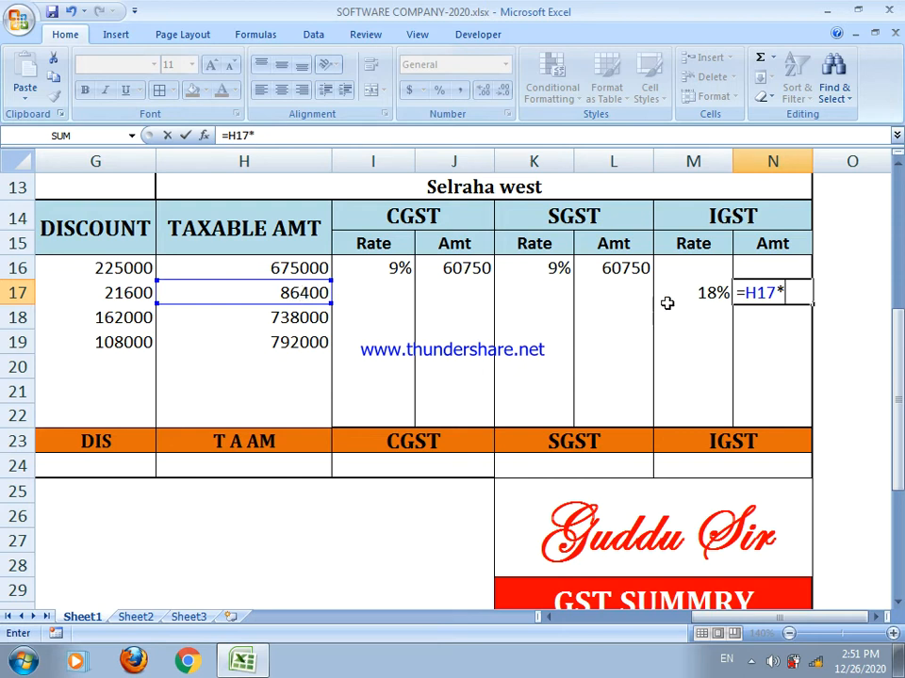
click(701, 293)
key(Return)
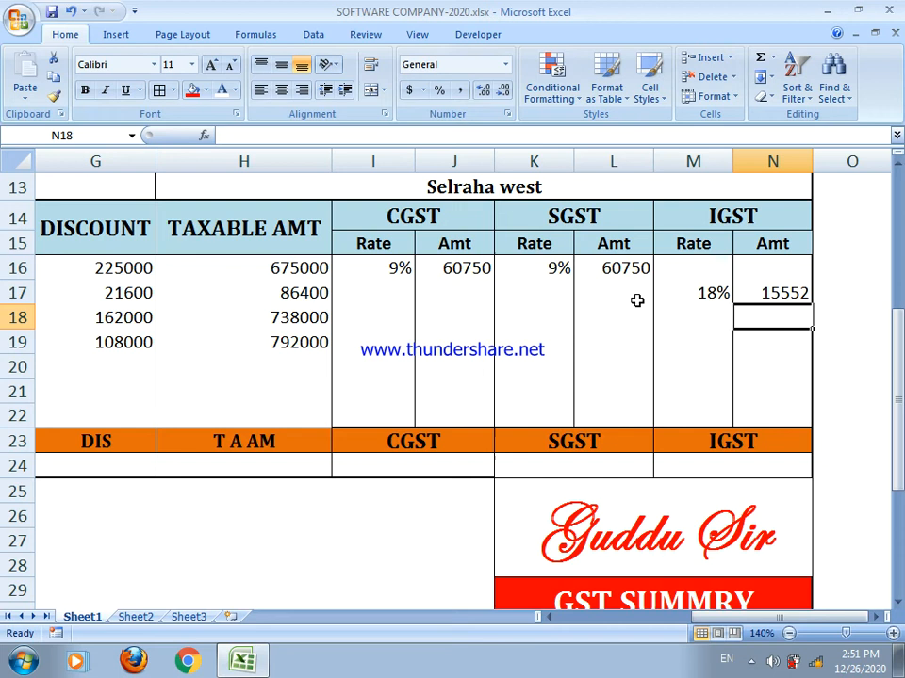
click(765, 296)
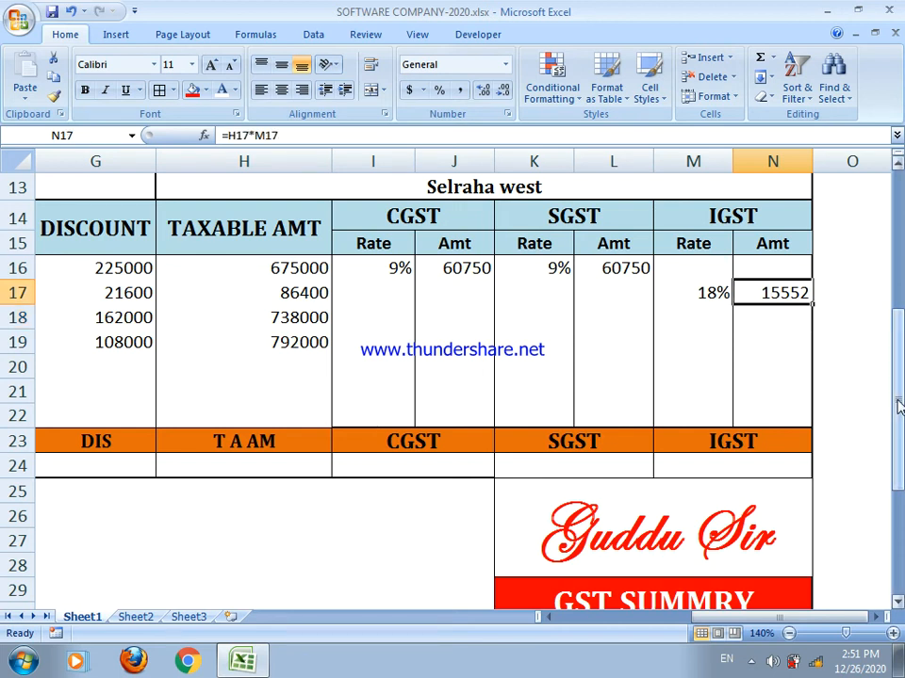
- Correct the taxable amount heading of the totals section in H23 to "T A AMT"
drag(898, 406, 895, 408)
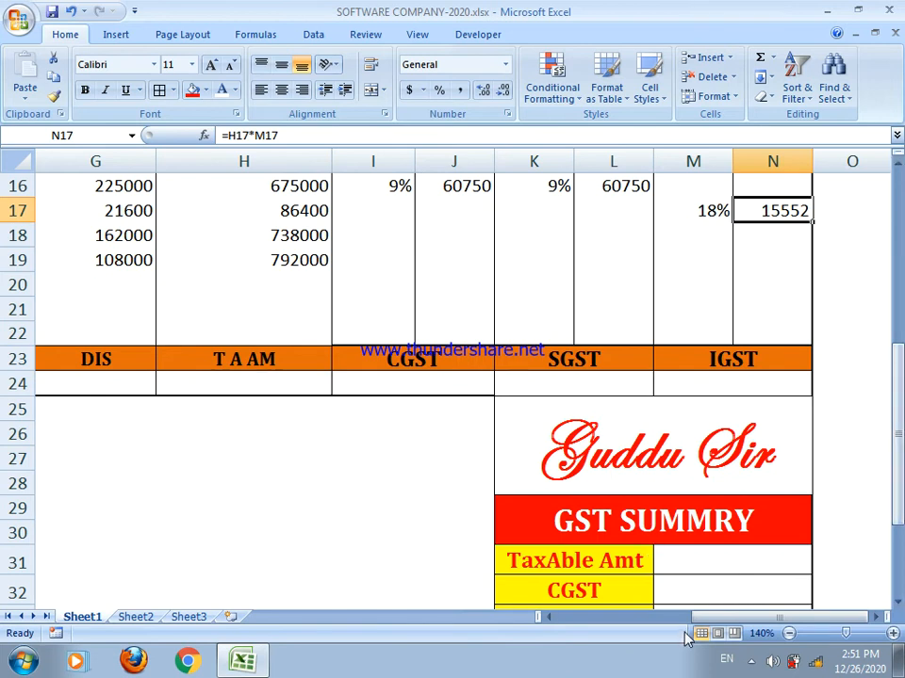
drag(693, 619, 627, 623)
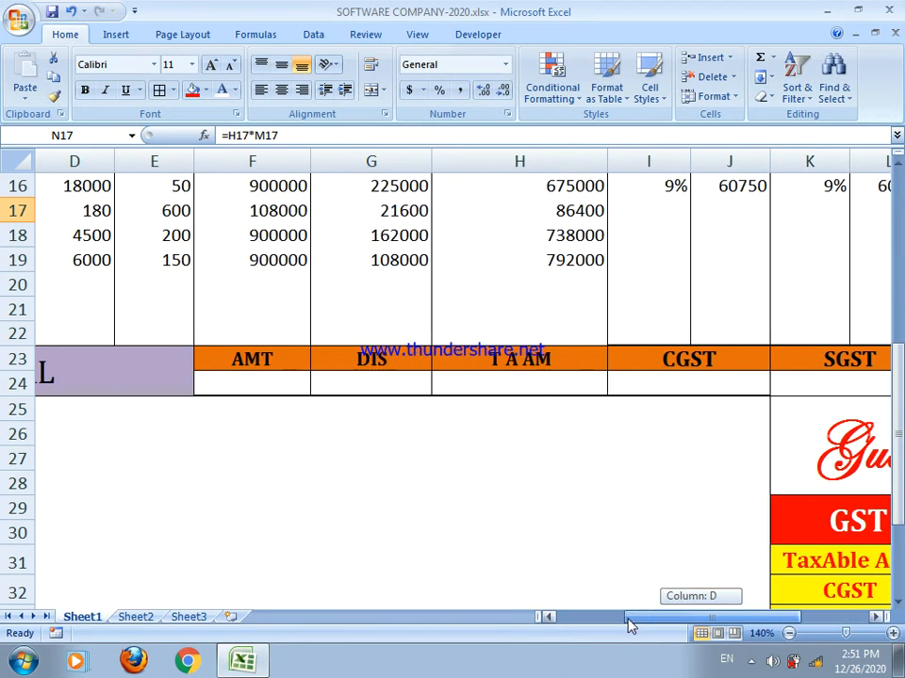
click(509, 367)
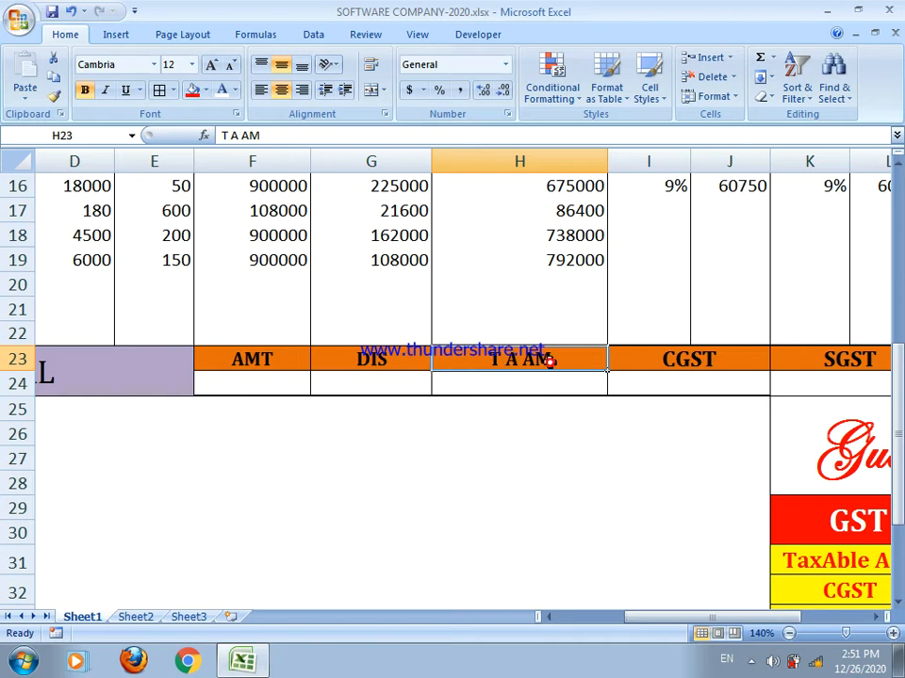
double_click(561, 358)
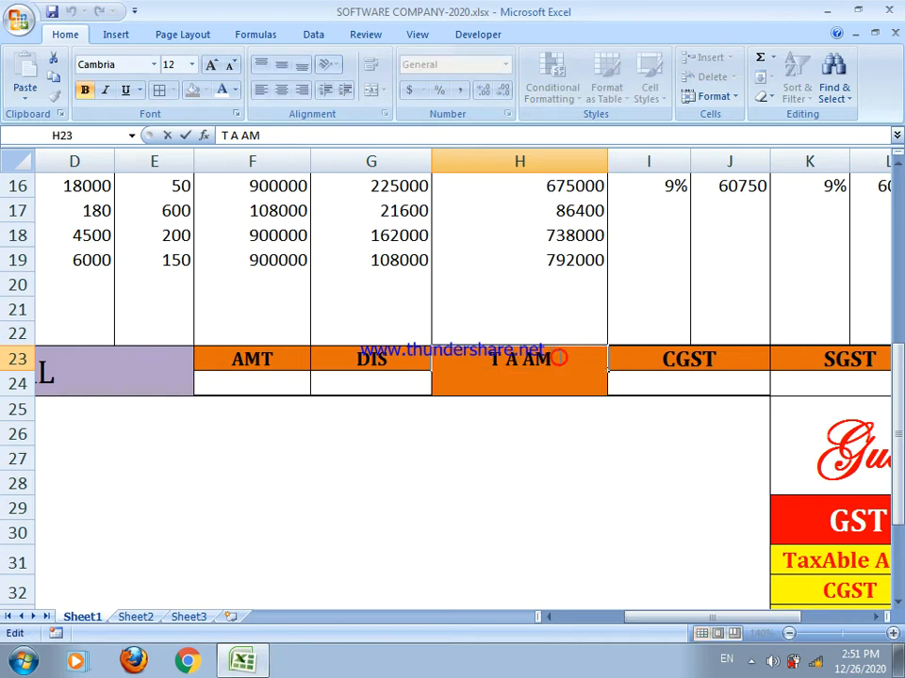
text(T)
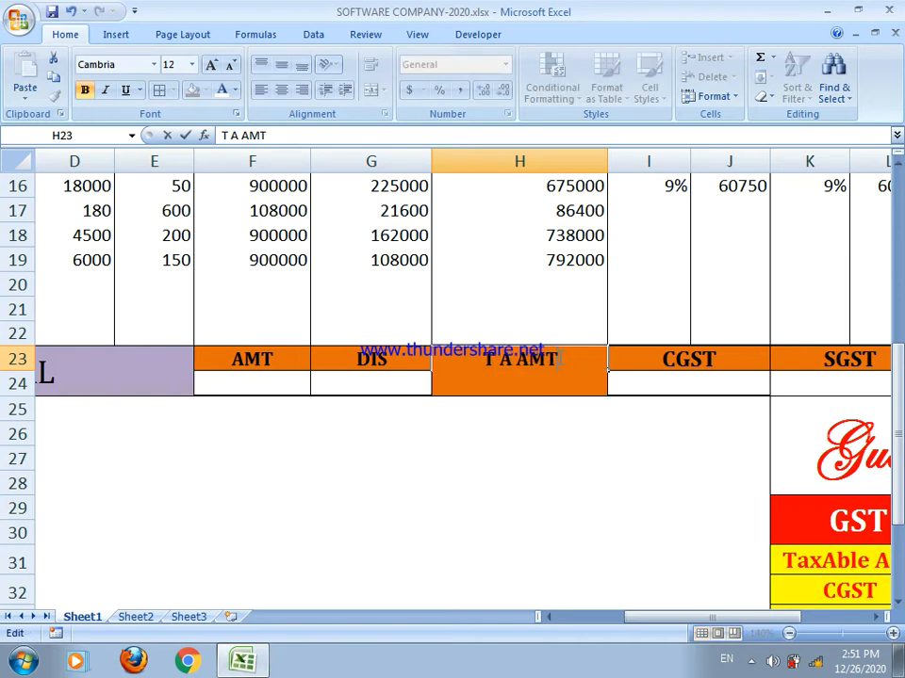
click(399, 386)
- Total the item amounts in F24 with the formula =sum(F16:F22)
click(287, 380)
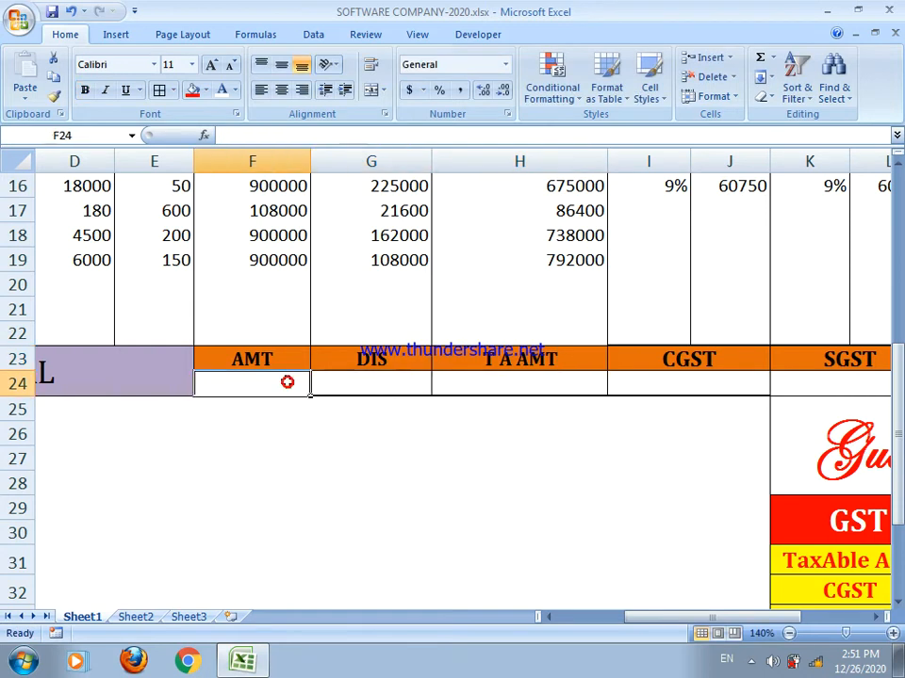
text(=)
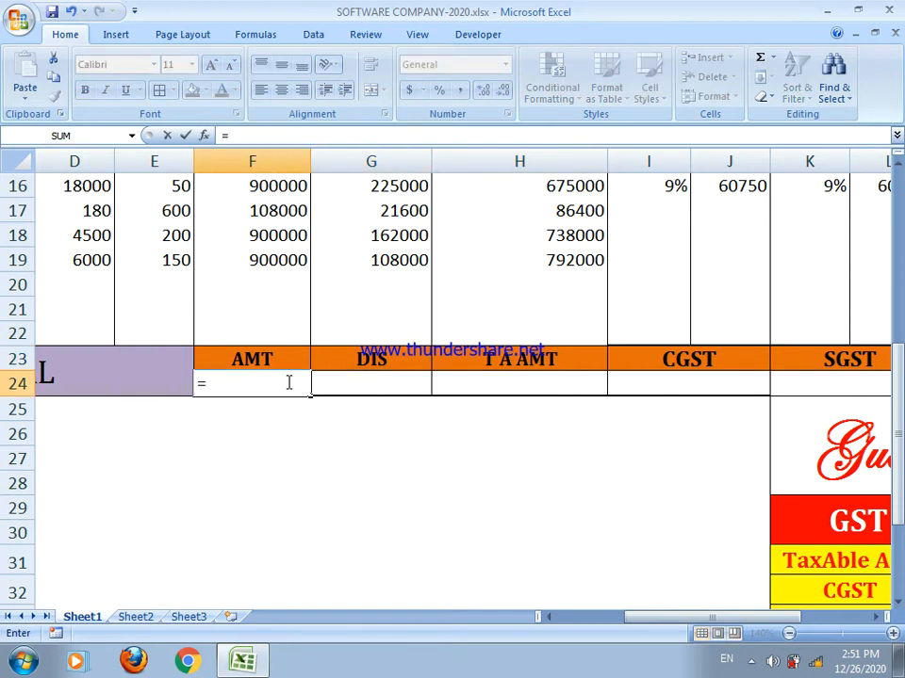
text(sum()
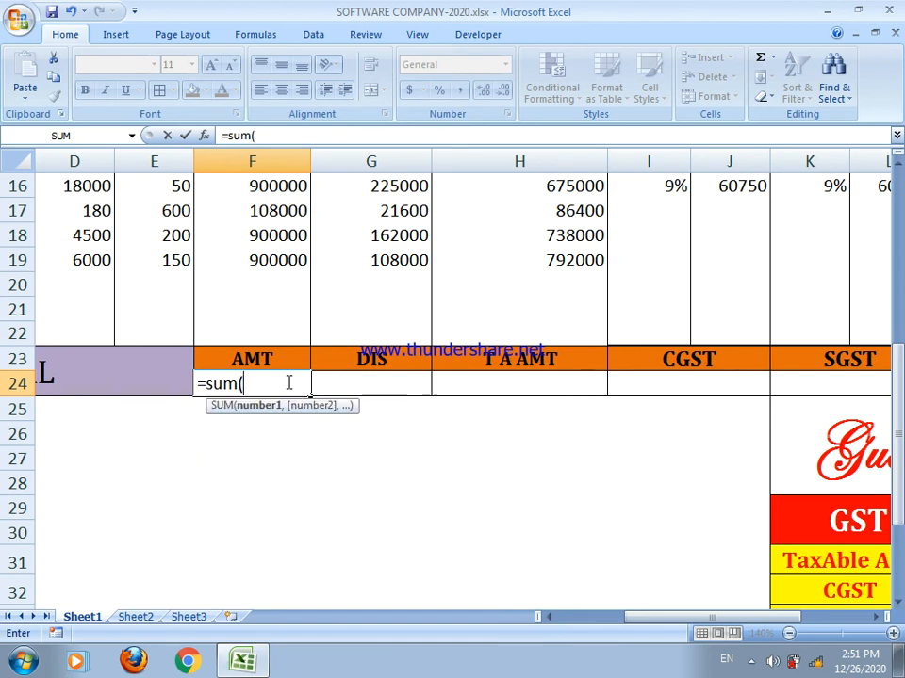
drag(896, 419, 896, 375)
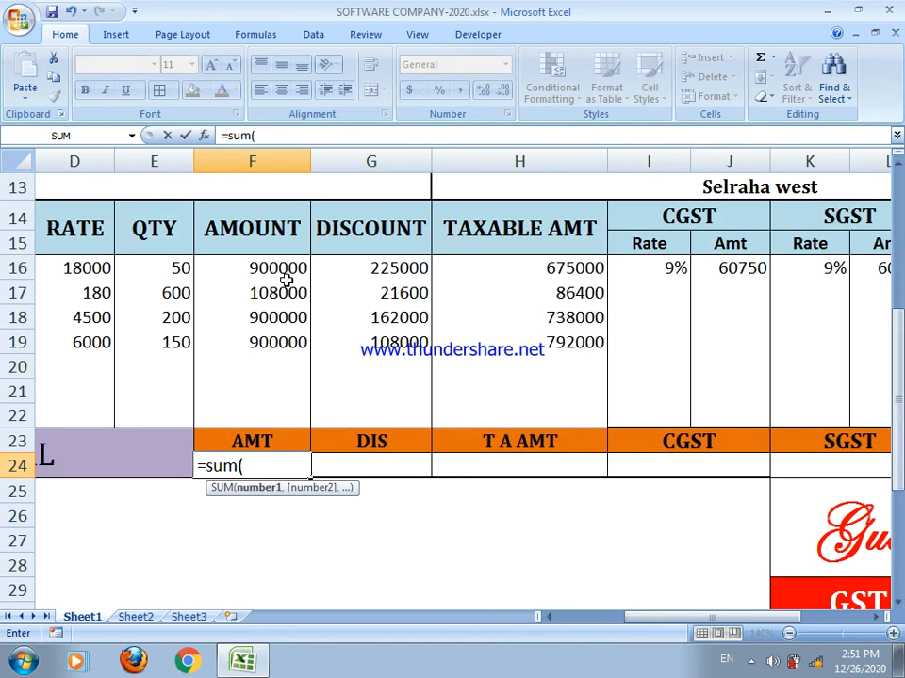
drag(288, 271, 283, 416)
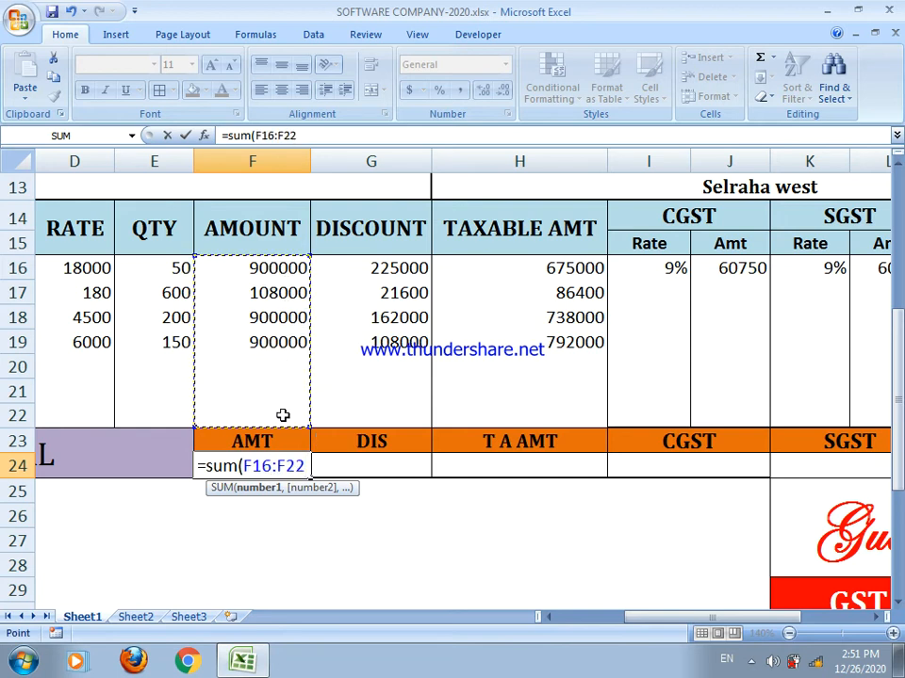
text())
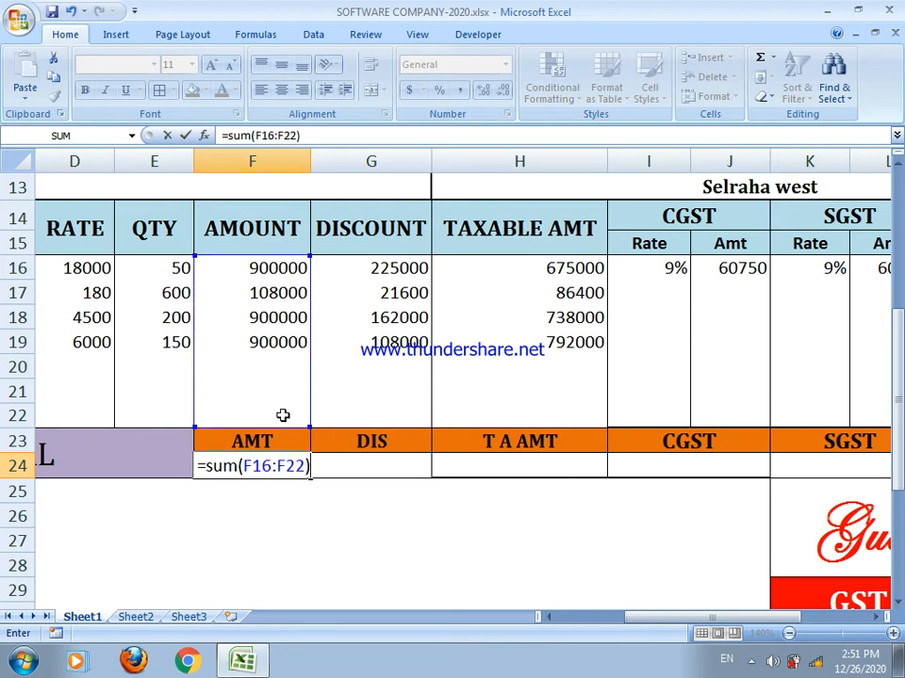
key(Return)
- Total the discounts in G24 with the formula =sum(G16:G22)
click(378, 466)
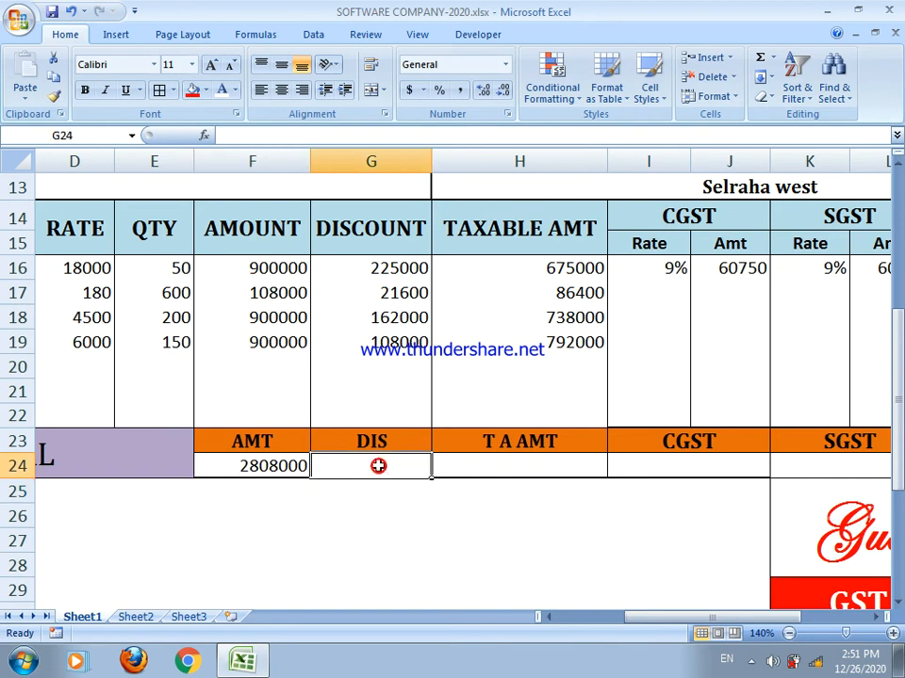
text(=sum()
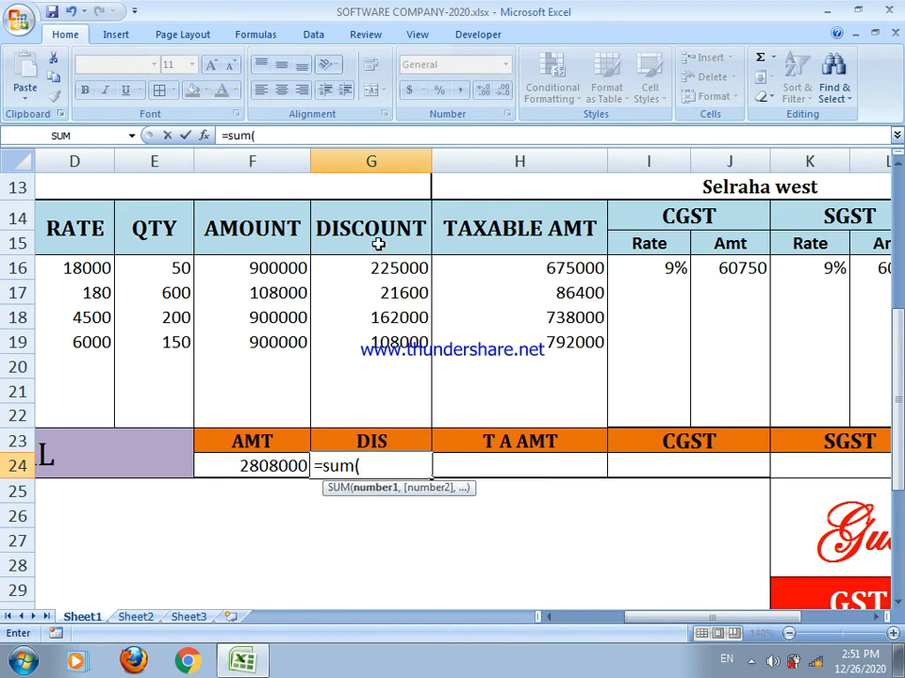
drag(378, 270, 384, 412)
text())
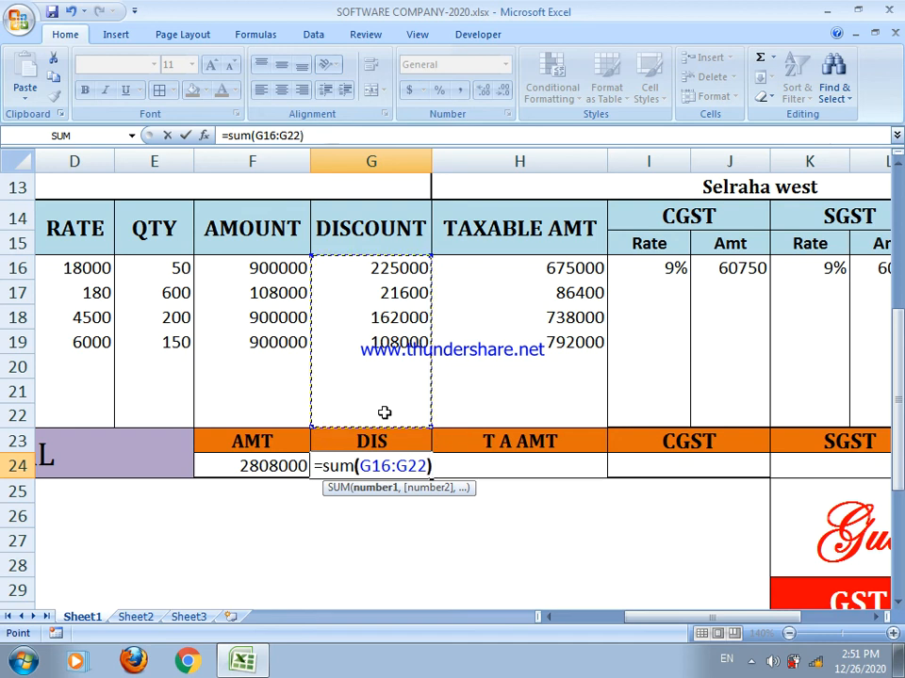
key(Return)
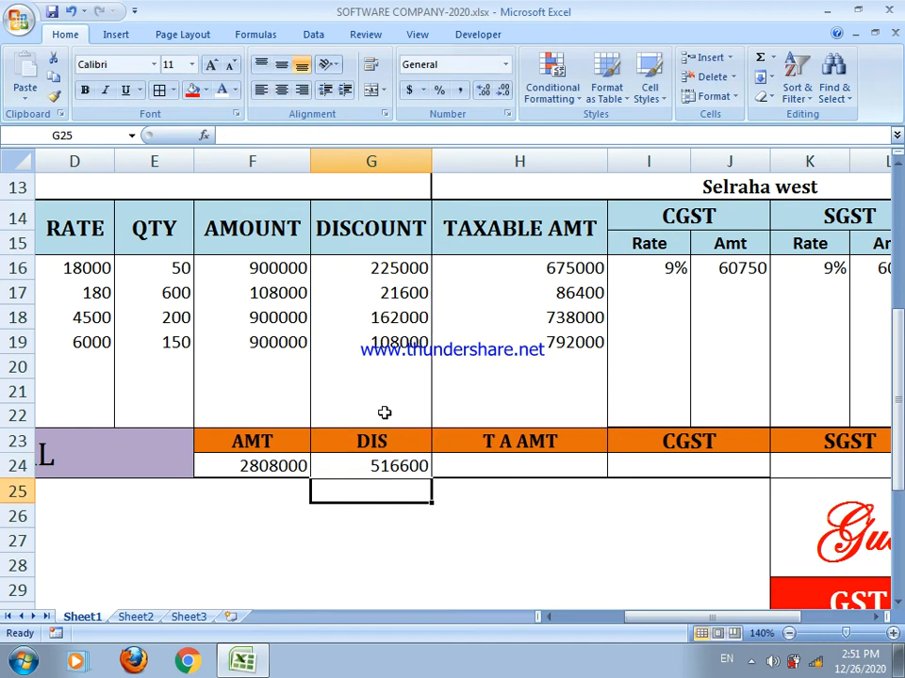
- Total the taxable amounts in H24 with the formula =sum(H16:H22)
click(452, 474)
text(=sum)
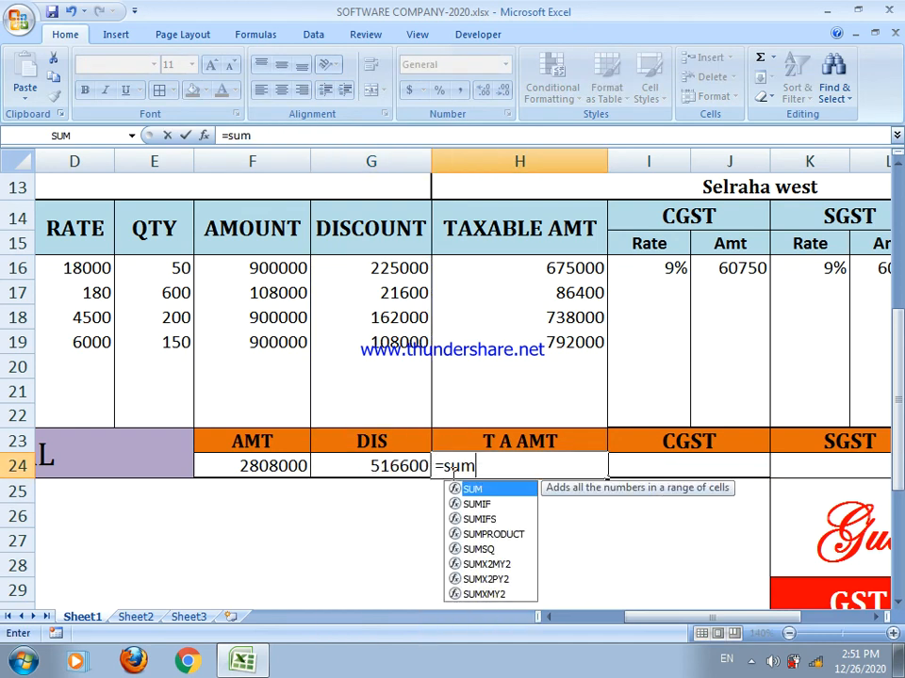
text(()
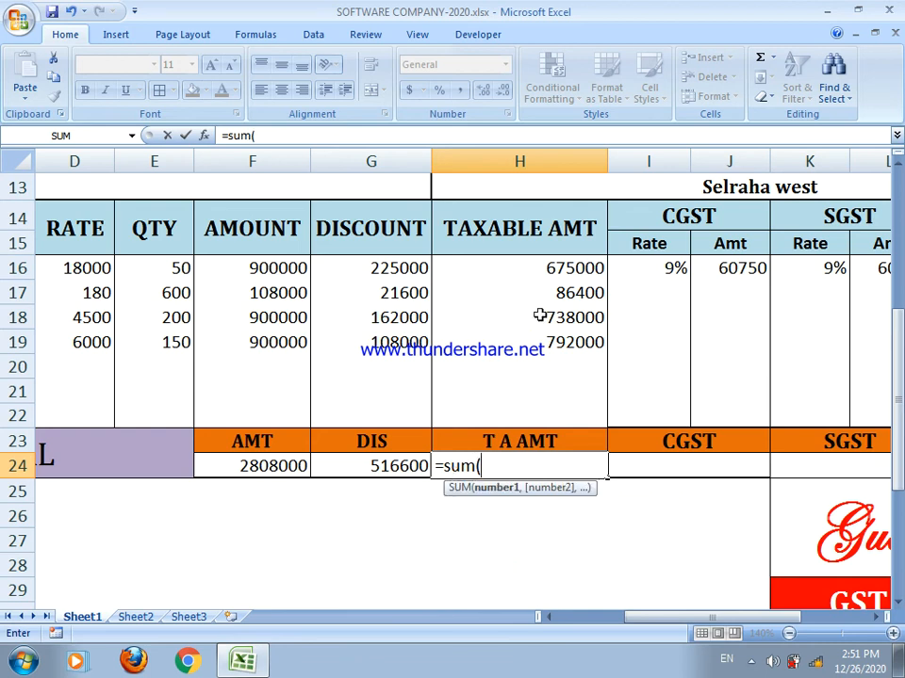
drag(537, 262, 537, 415)
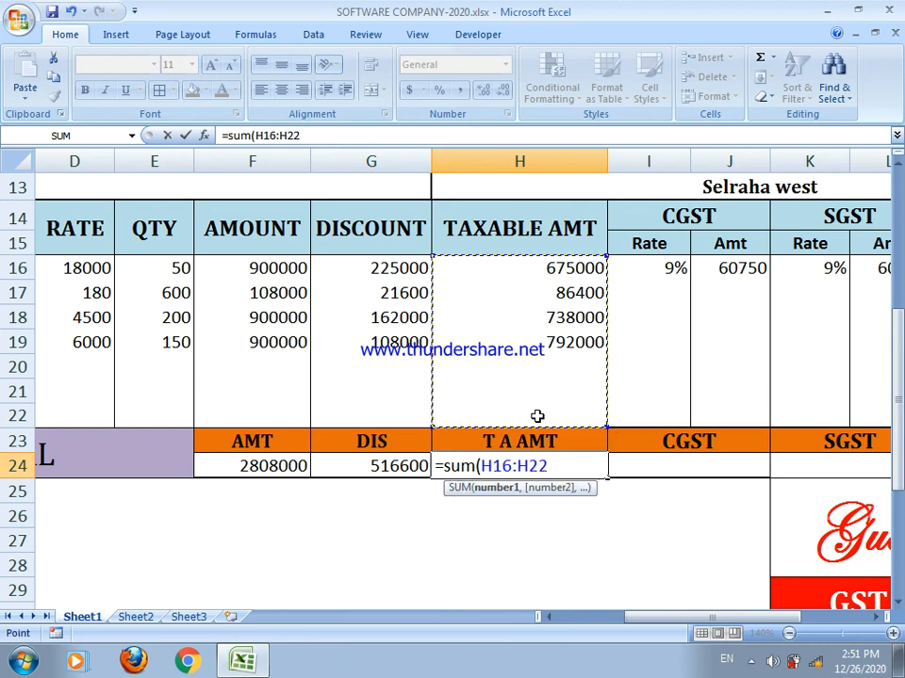
text())
key(Return)
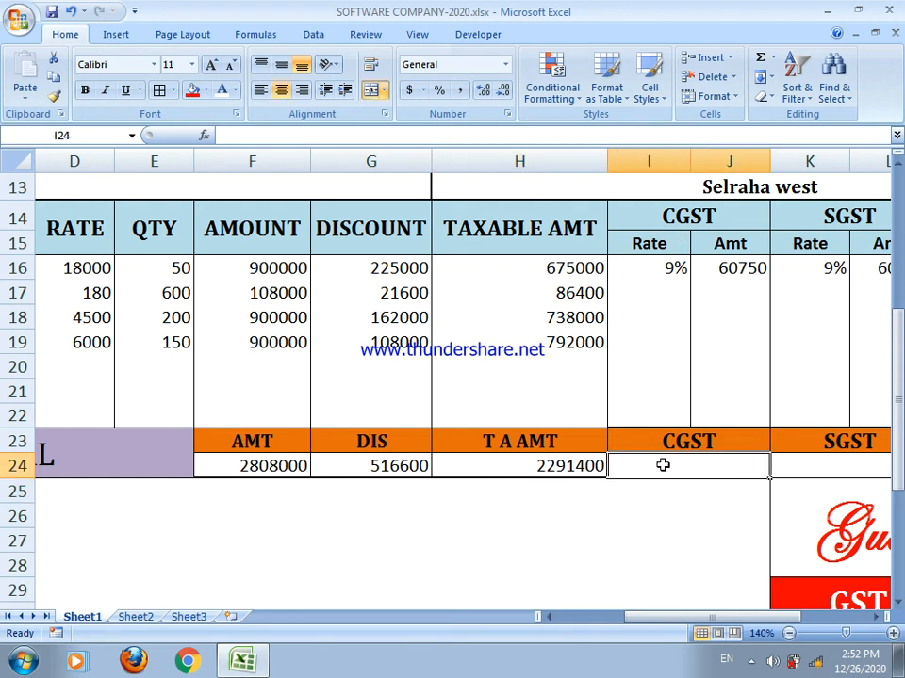
- Total the CGST amounts in I24 with the formula =sum(J16:J22)
text(=sum)
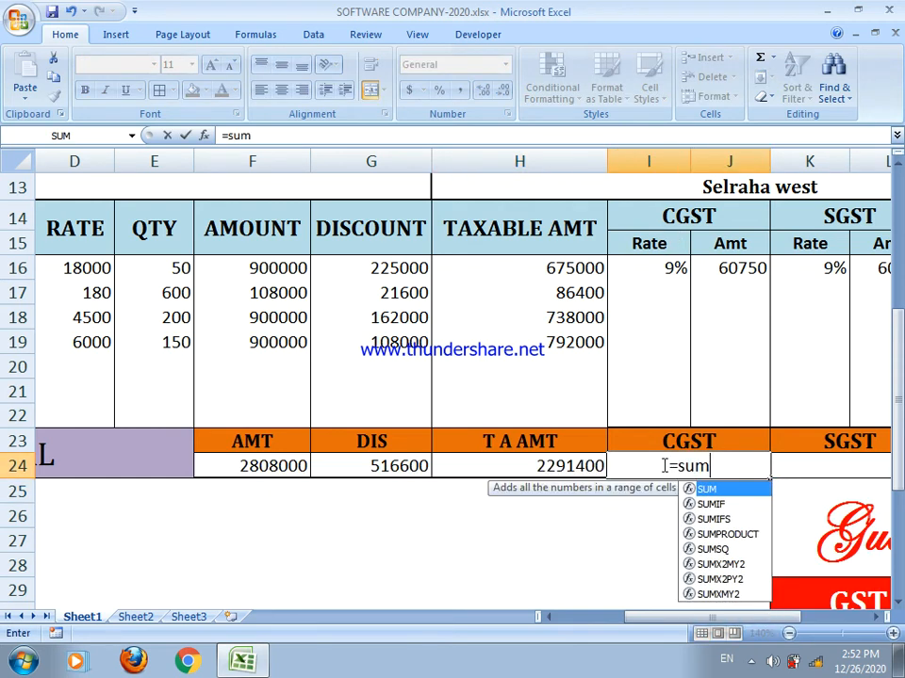
text(()
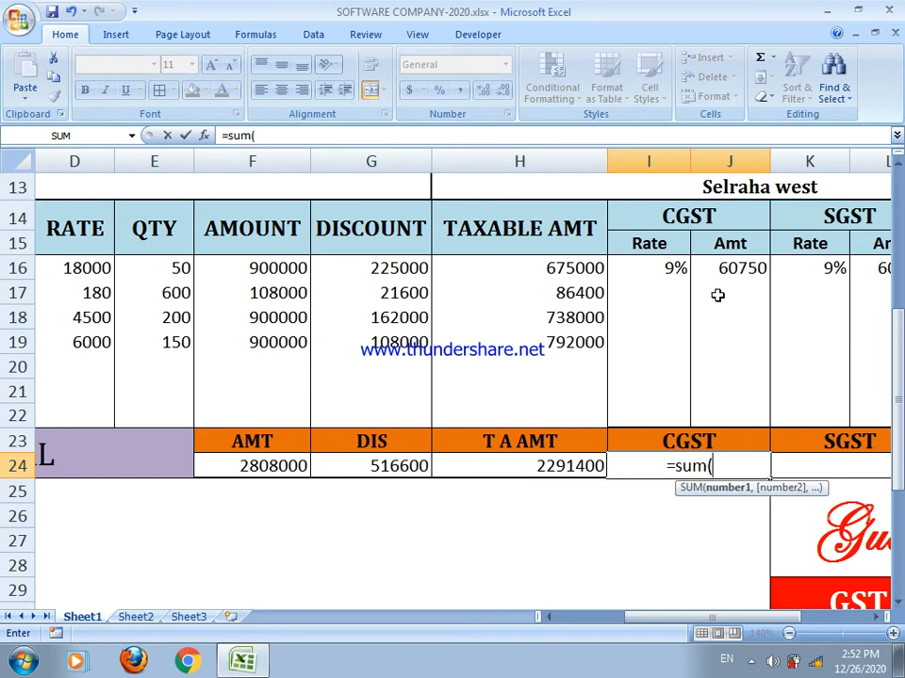
drag(726, 264, 731, 407)
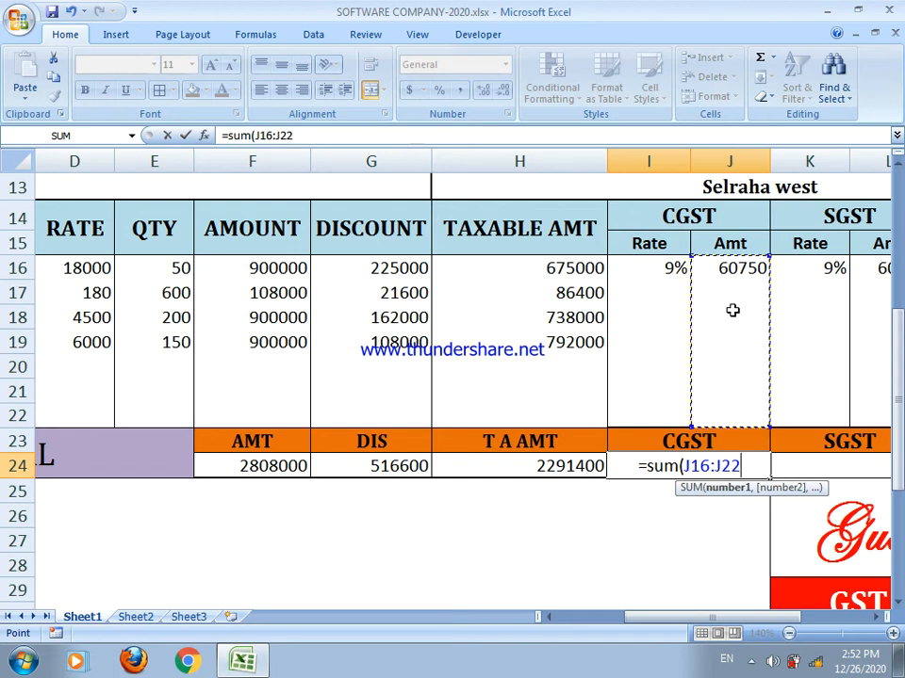
text())
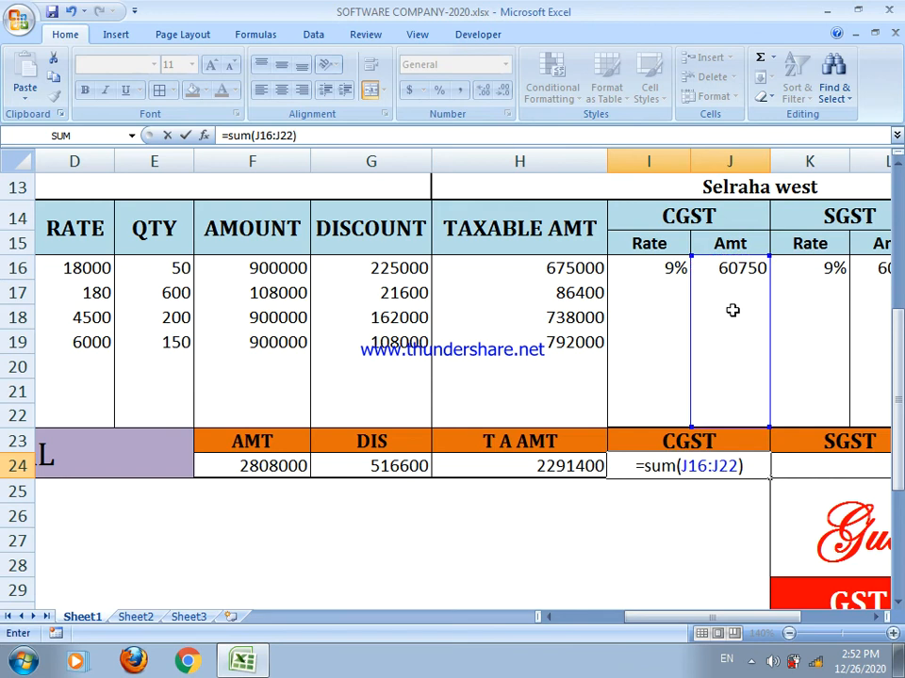
key(Return)
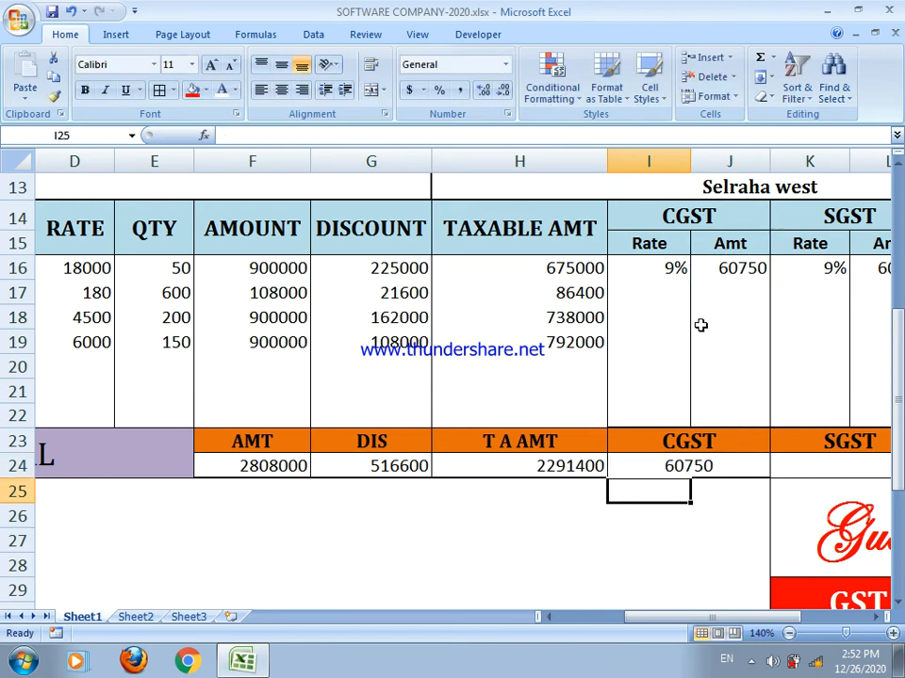
click(664, 295)
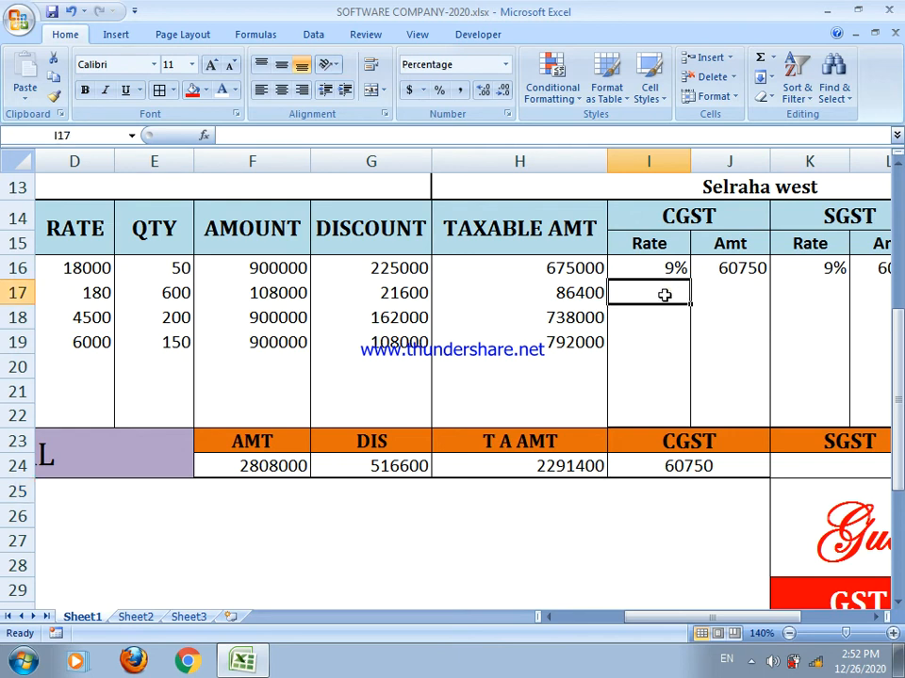
text(6)
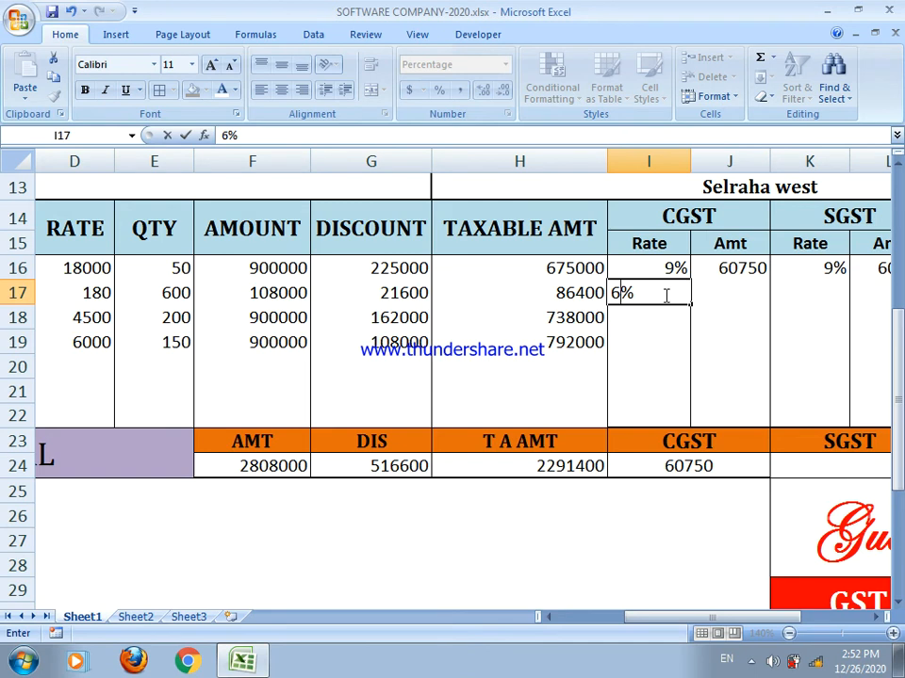
key(BackSpace)
key(Return)
click(665, 295)
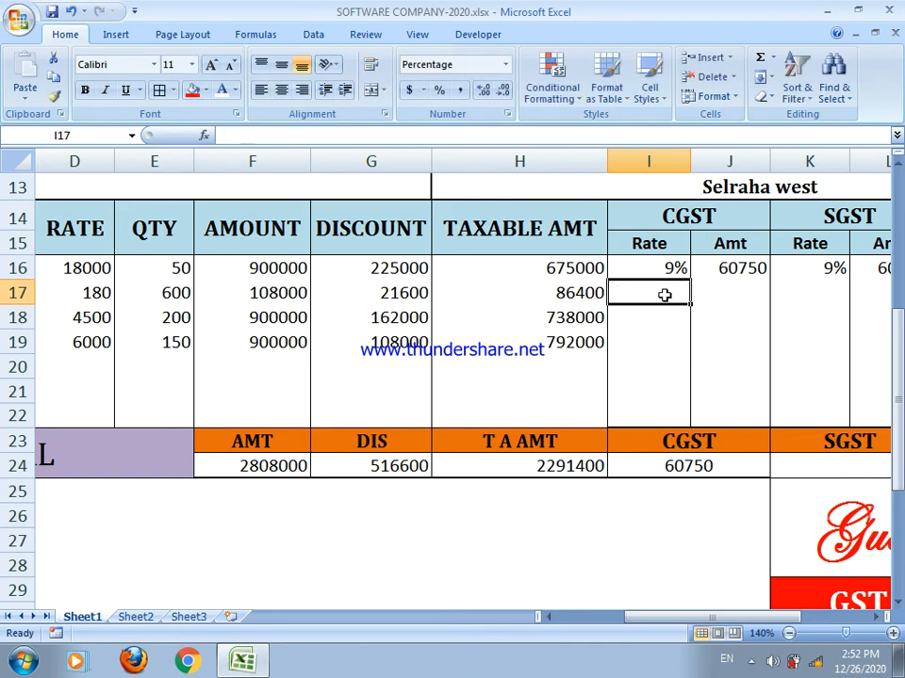
- Enter a 6% CGST rate in I18 and calculate that item's CGST amount in J18 with the formula =H18*I18
key(Return)
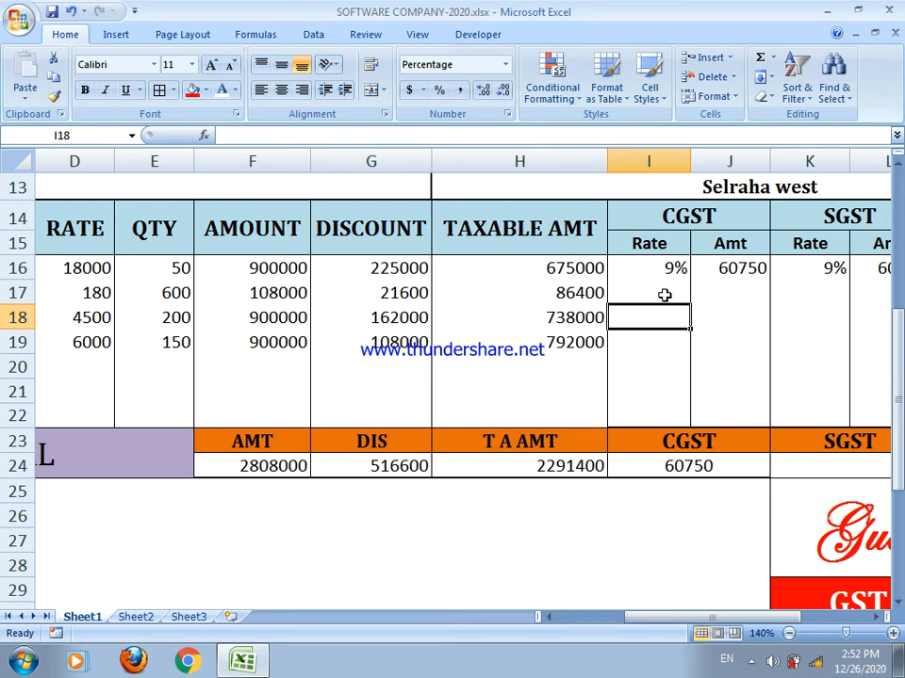
text(6%)
key(Tab)
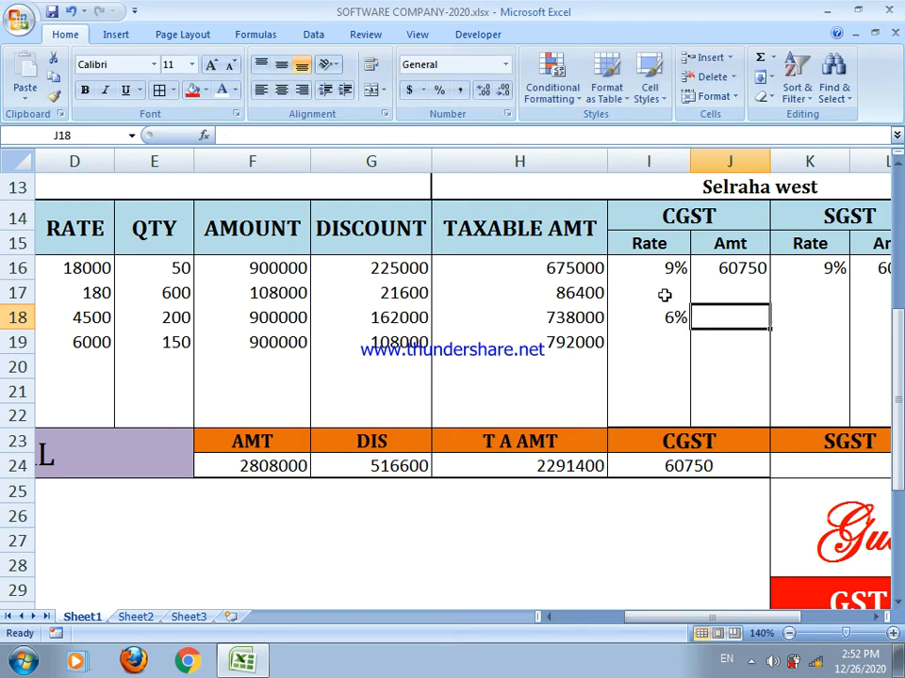
text(=)
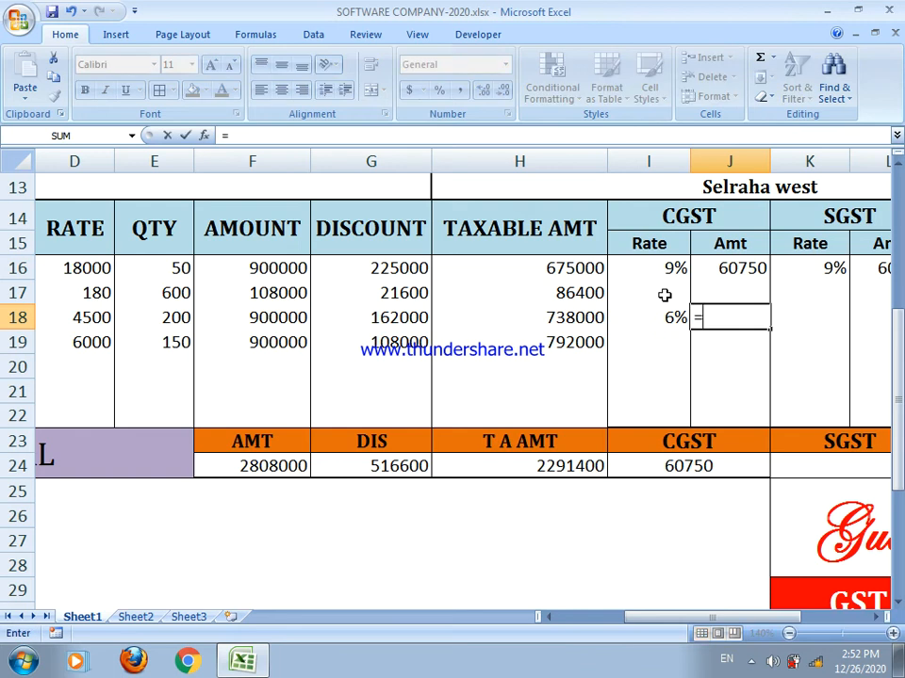
click(577, 320)
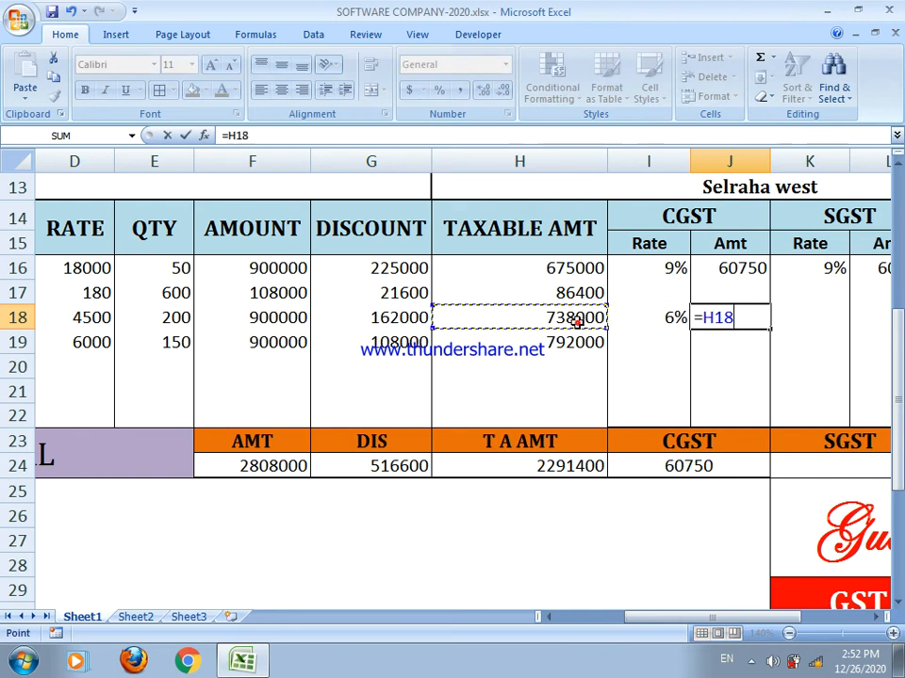
text(*)
click(659, 330)
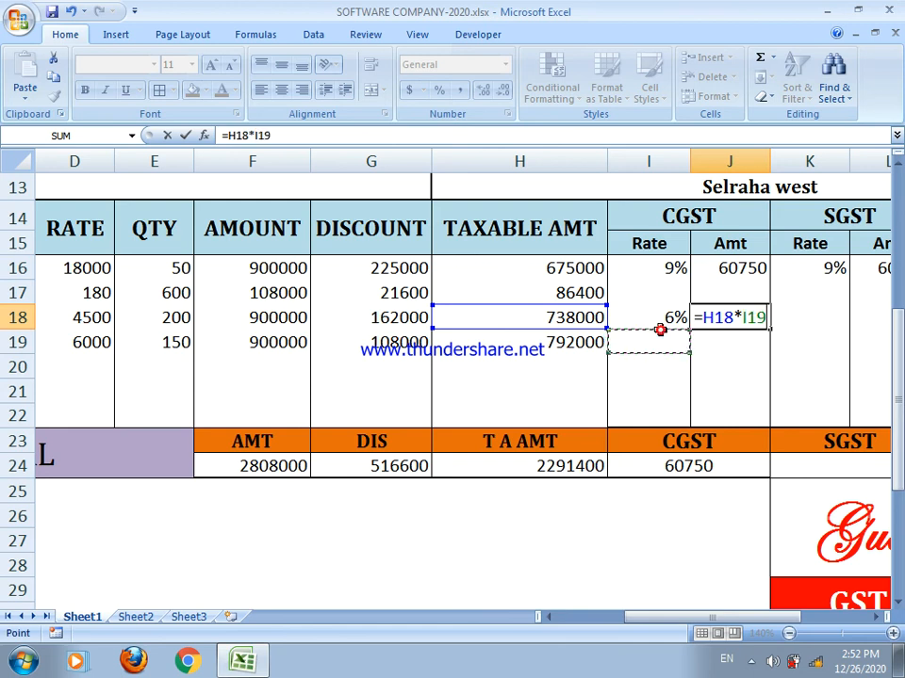
click(659, 324)
key(Return)
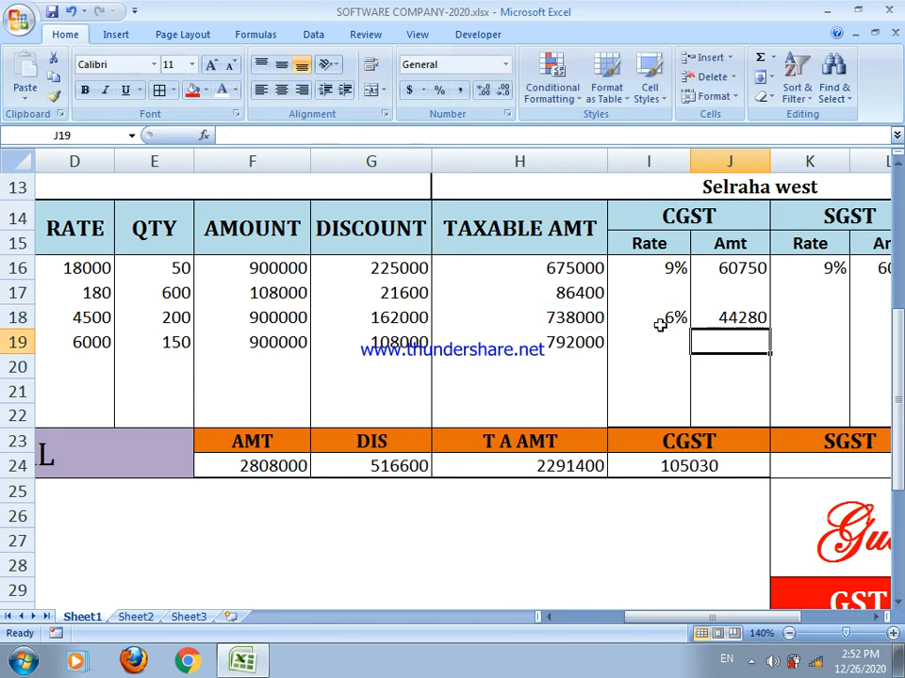
click(649, 462)
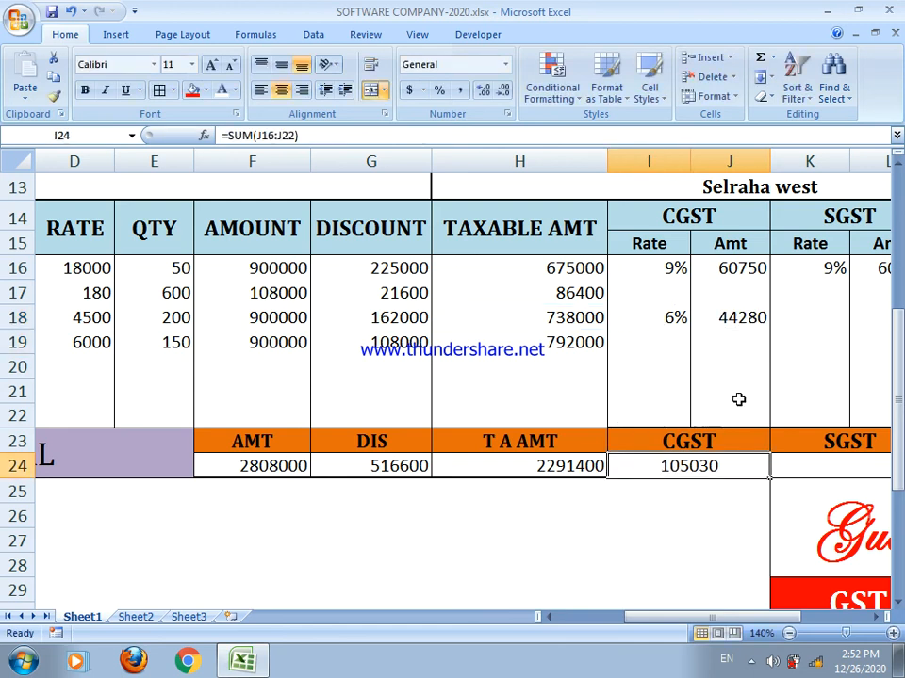
- Enter a 6% SGST rate in K18 and calculate that item's SGST amount in L18 with the formula =H18*K18
click(806, 316)
text(6%)
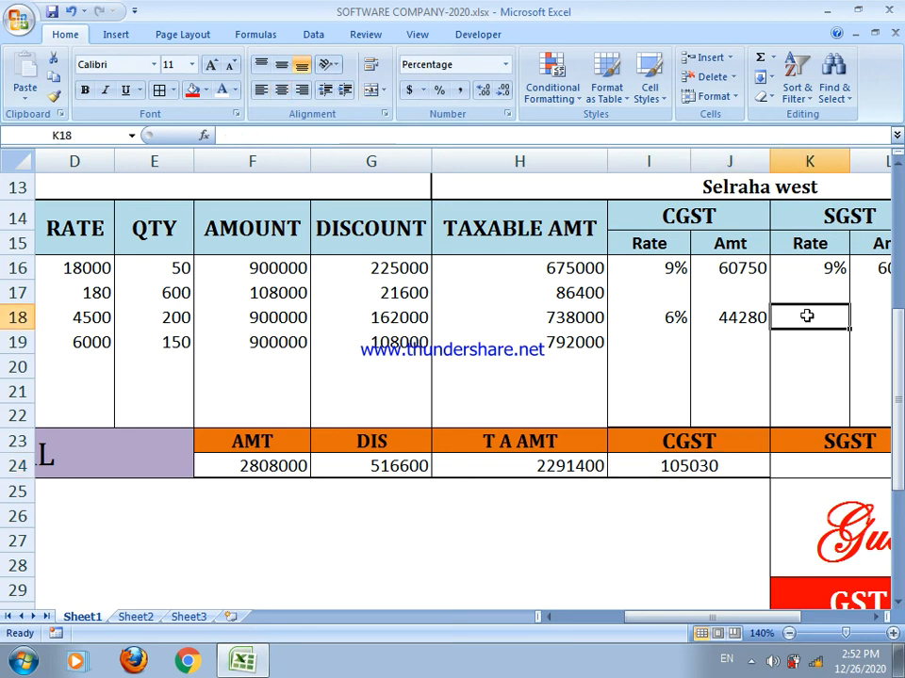
key(Tab)
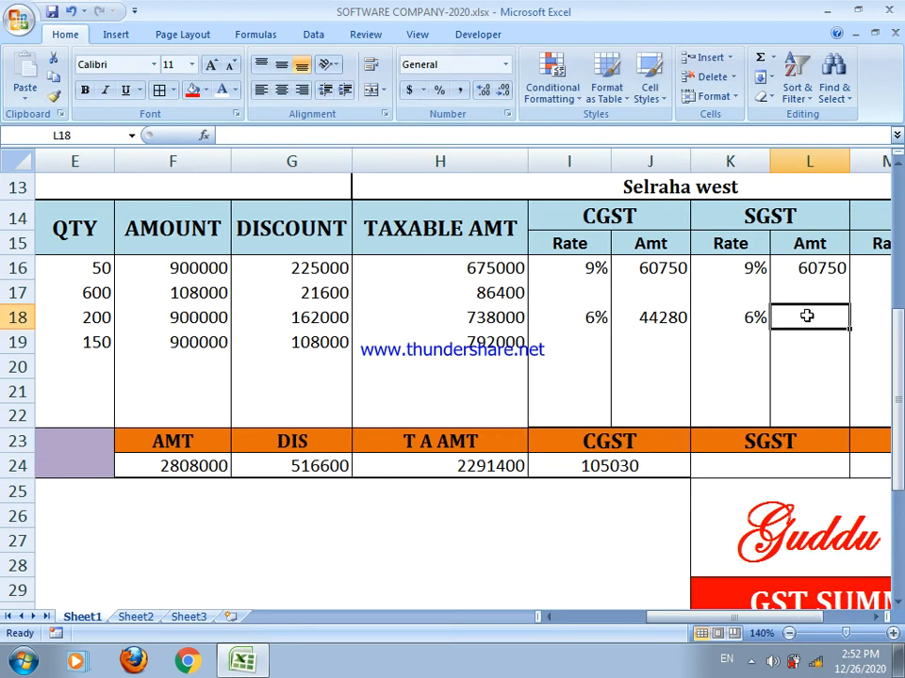
text(=)
click(520, 318)
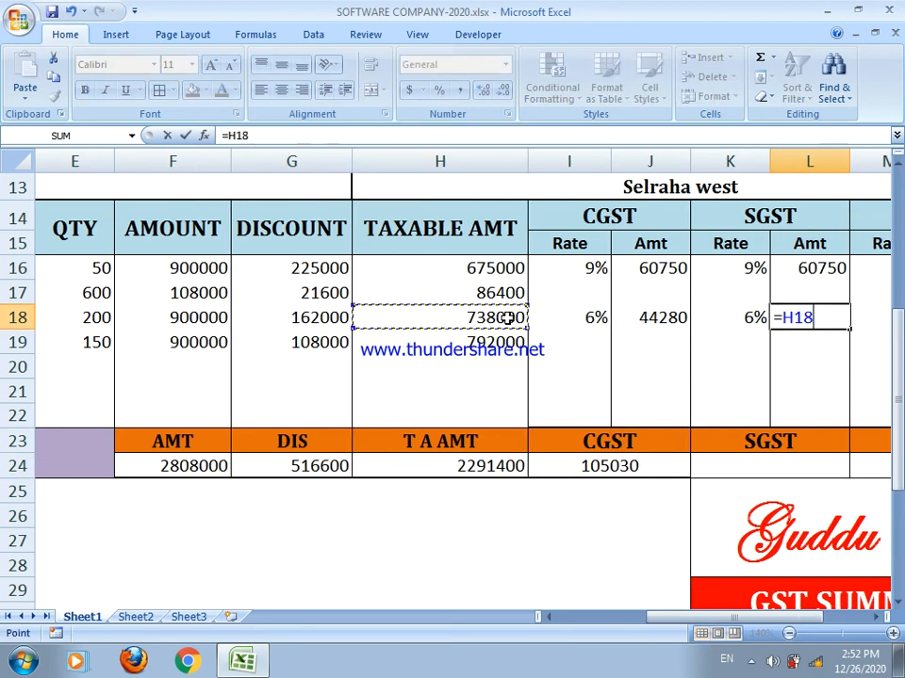
text(*)
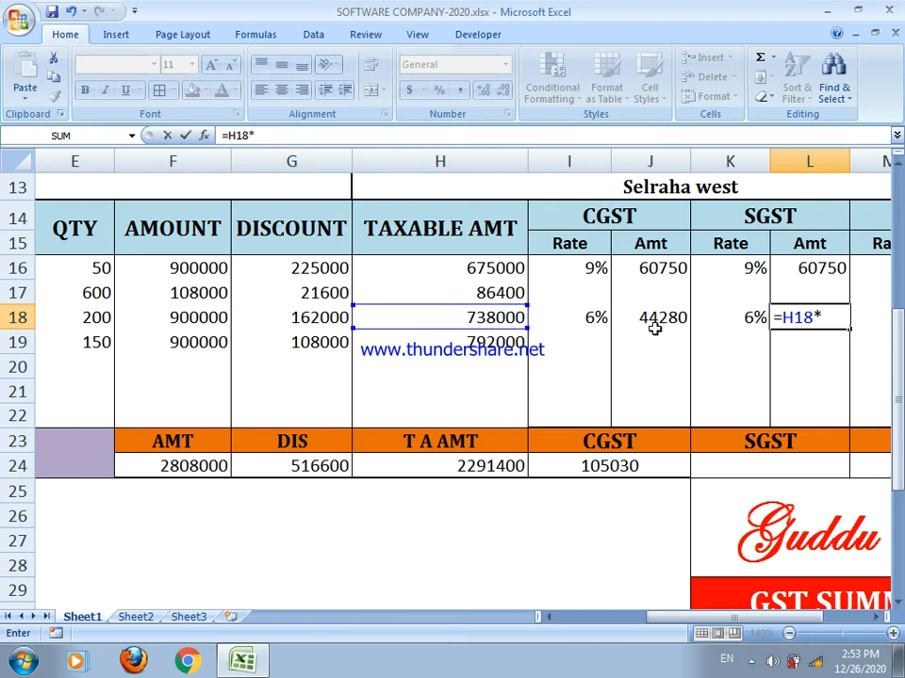
click(709, 318)
key(Return)
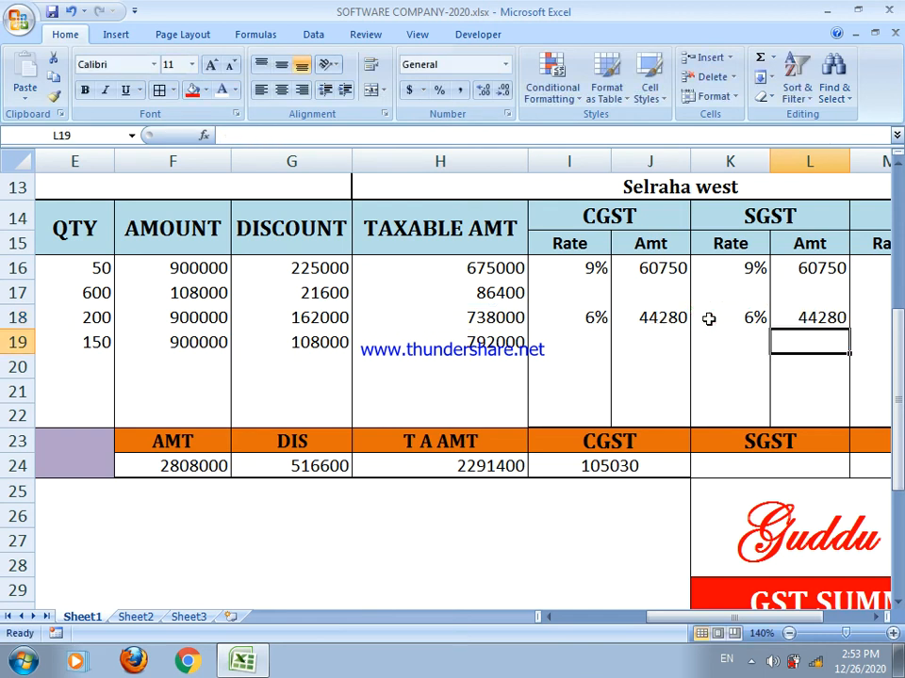
- Total the SGST amounts in K24 with the formula =sum(L16:L22)
click(779, 459)
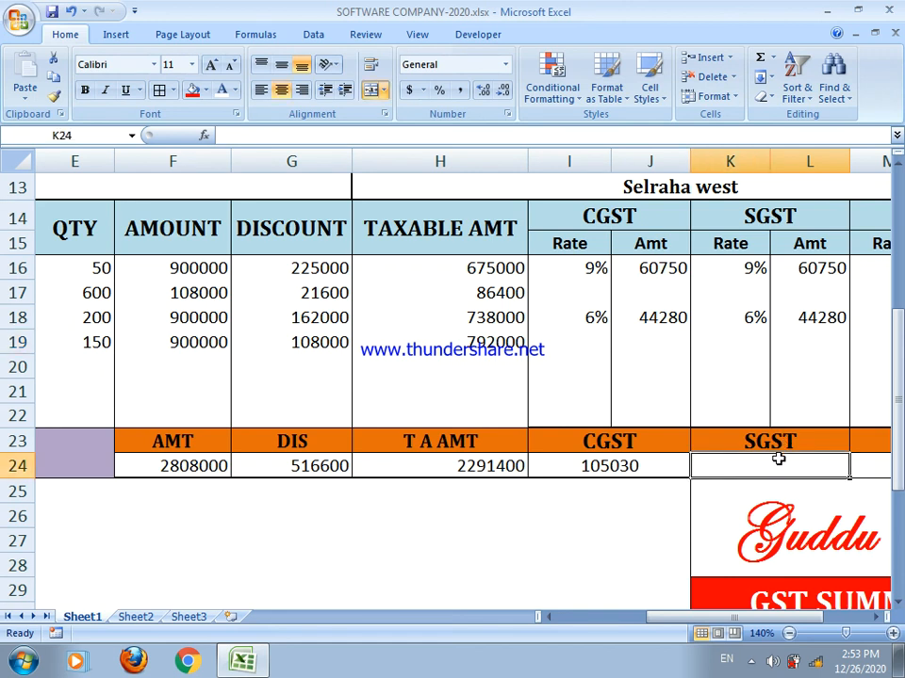
text(=s)
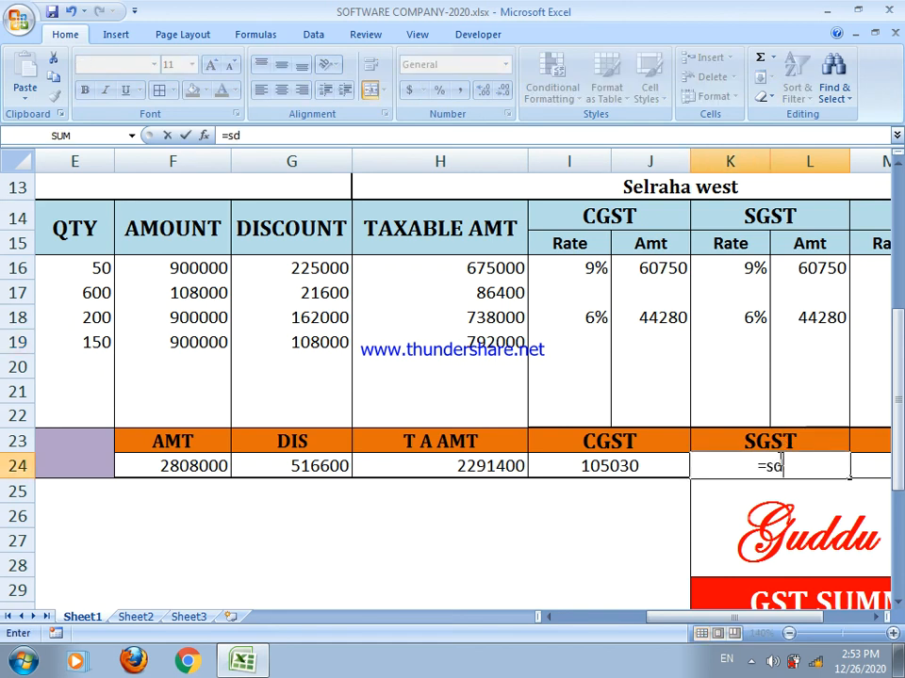
text(um)
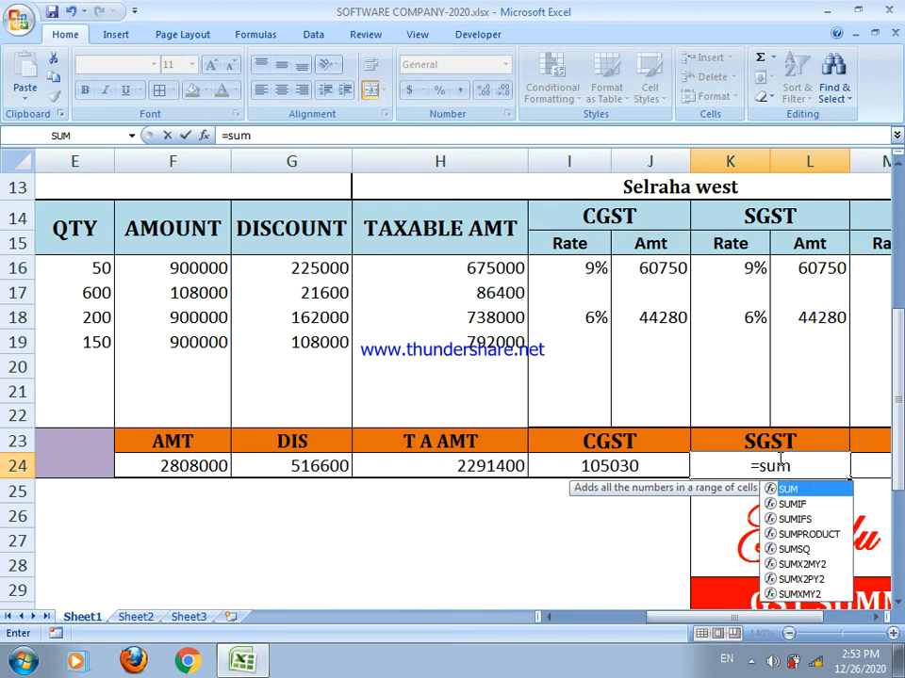
text(()
drag(816, 270, 814, 415)
text())
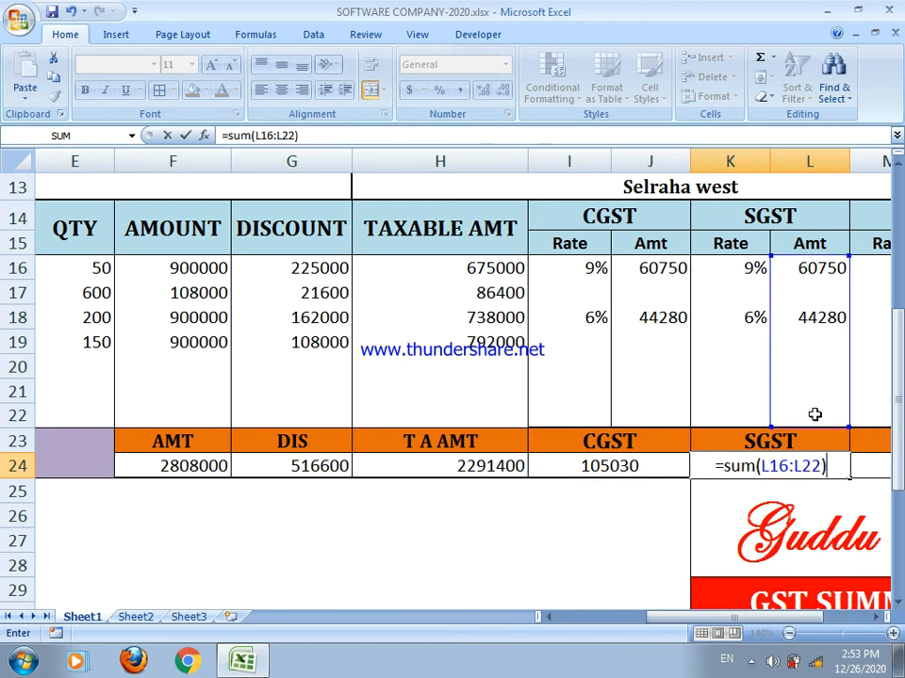
key(Return)
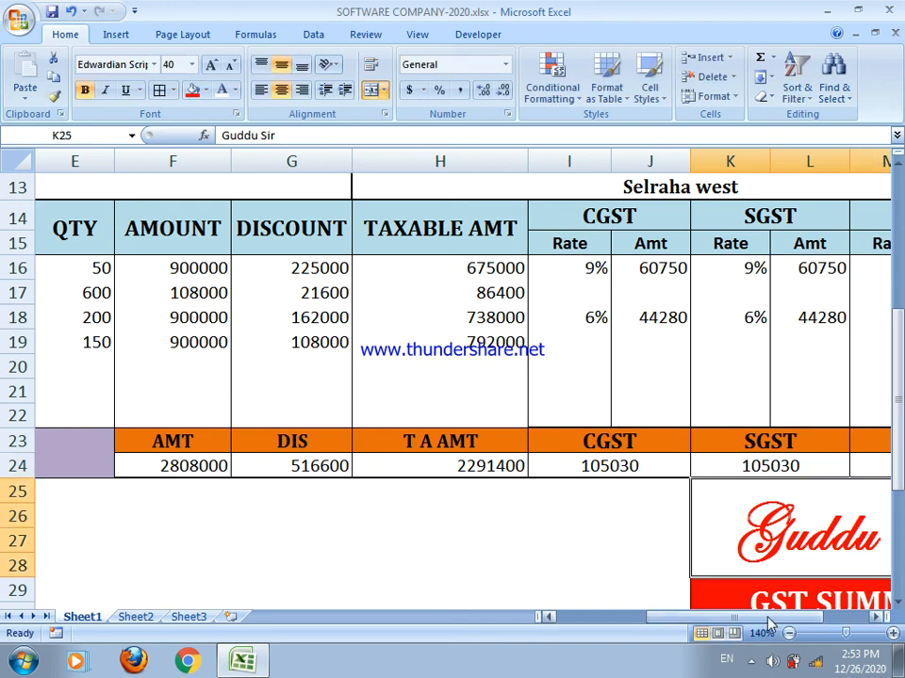
- Total the IGST amounts in M24 with the formula =sum(N16:N22)
mouse_move(796, 618)
mouse_down()
mouse_move(816, 625)
mouse_move(809, 606)
mouse_up()
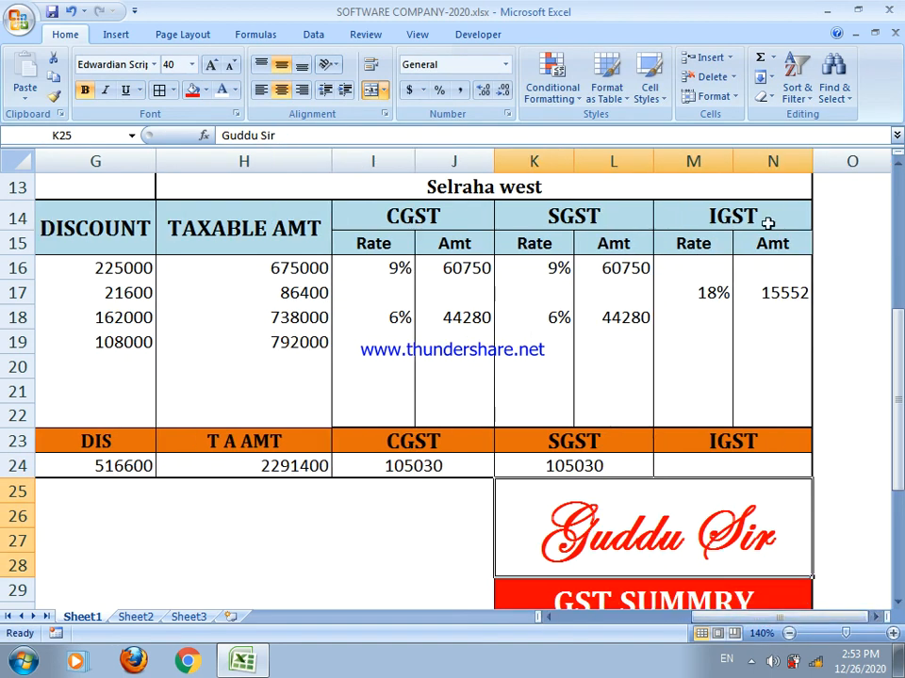
click(713, 457)
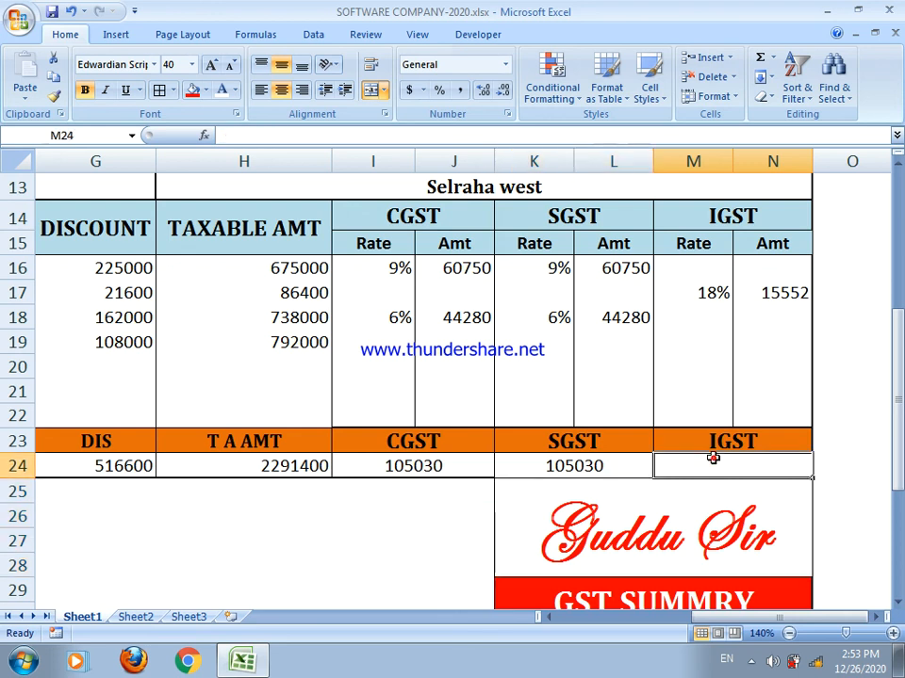
text(=sum)
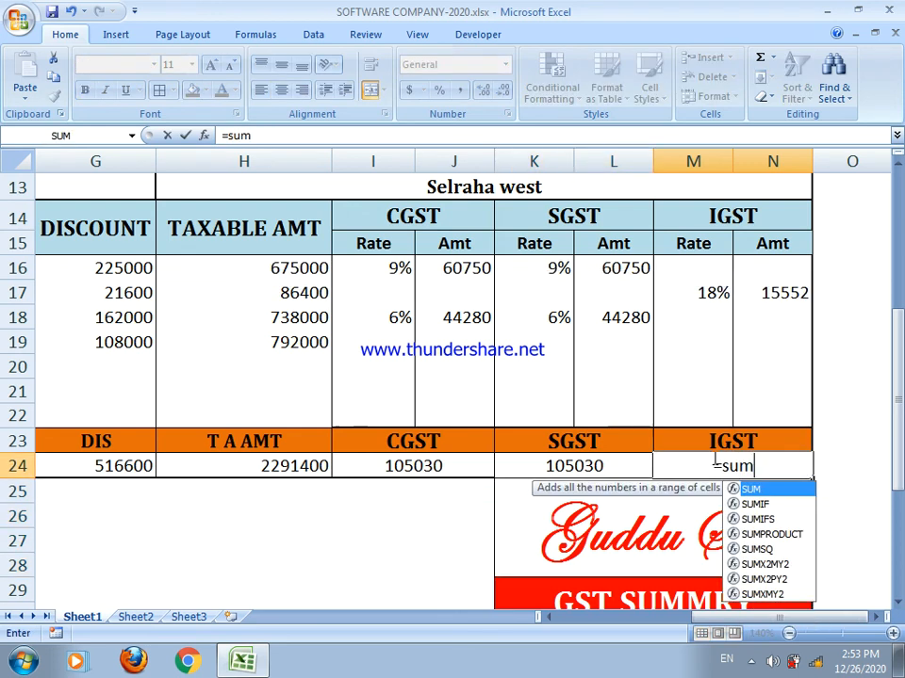
text(()
drag(773, 272, 771, 413)
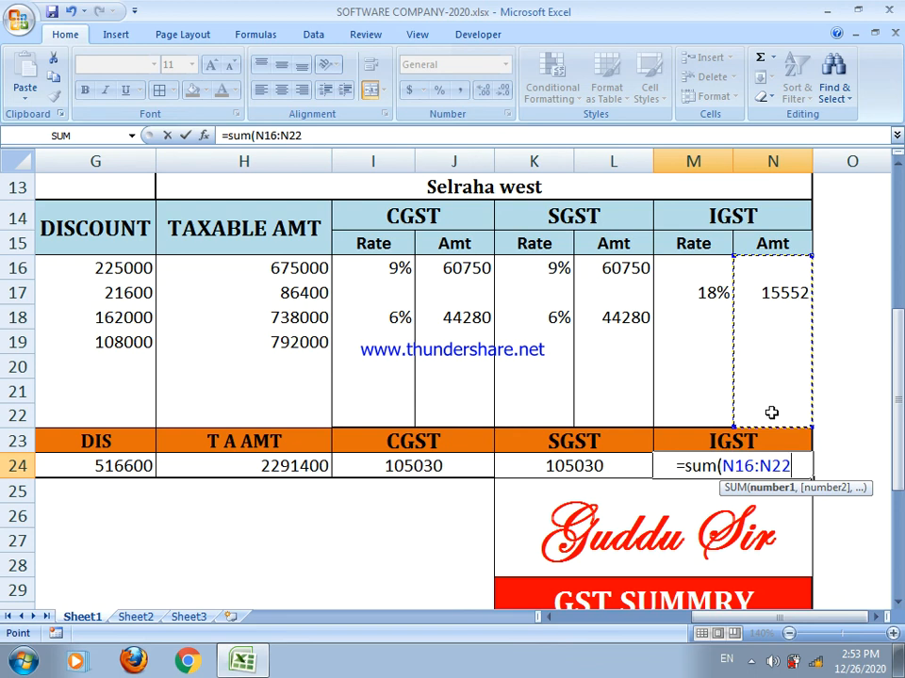
text())
key(Return)
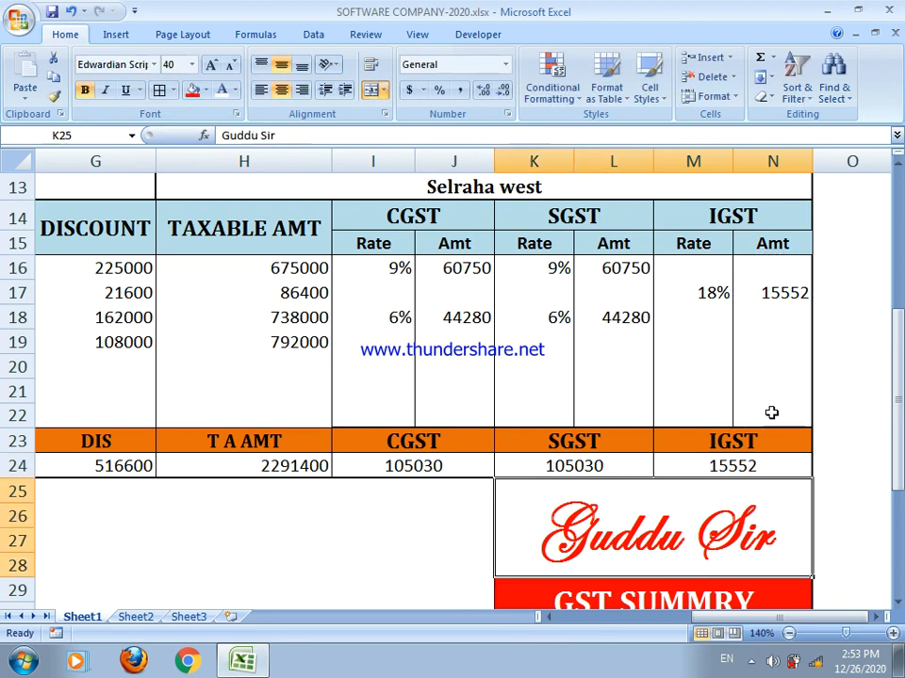
- Make the column totals in row 24 bold, from the discount total in G24 through the IGST total in M24
drag(754, 466, 81, 464)
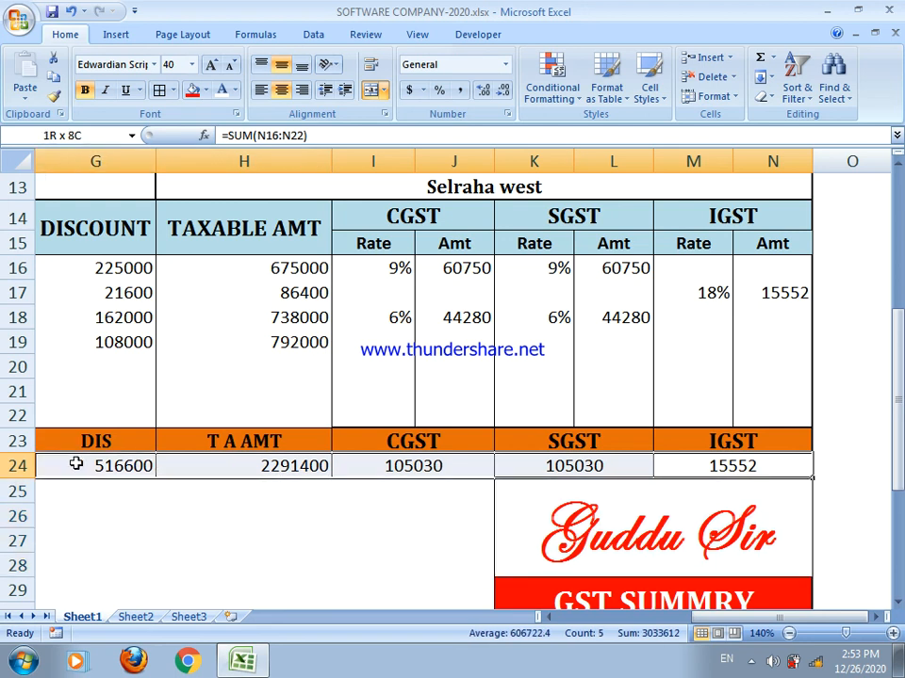
mouse_move(76, 464)
mouse_down()
mouse_move(60, 295)
mouse_move(68, 469)
mouse_up()
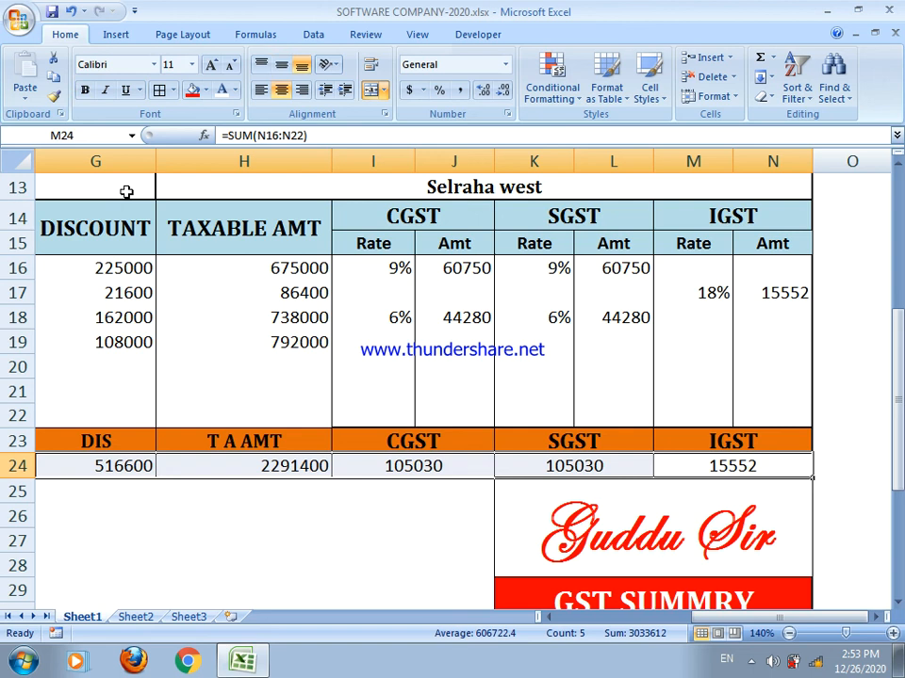
click(84, 90)
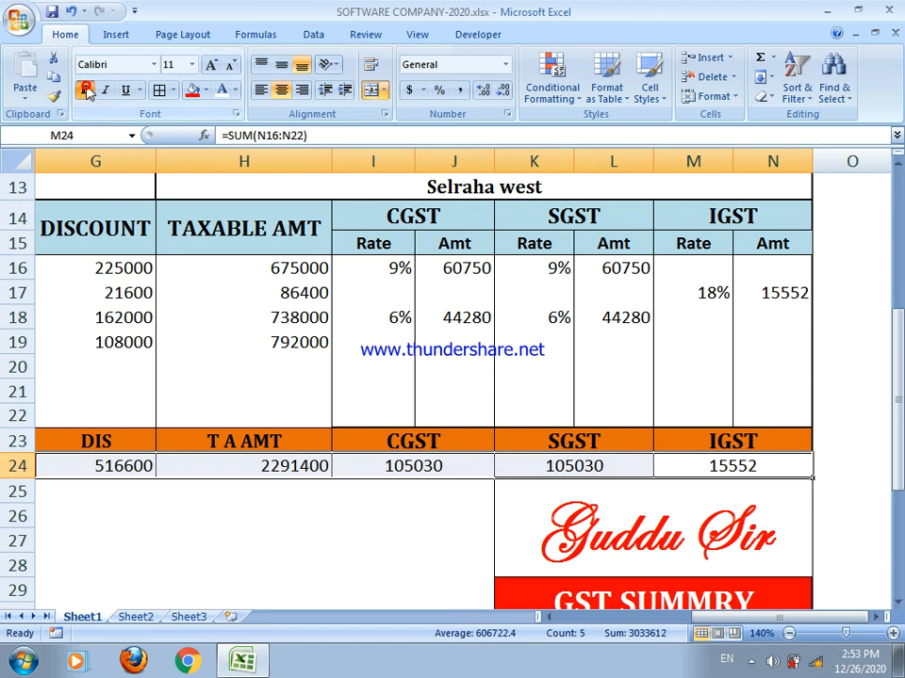
click(590, 489)
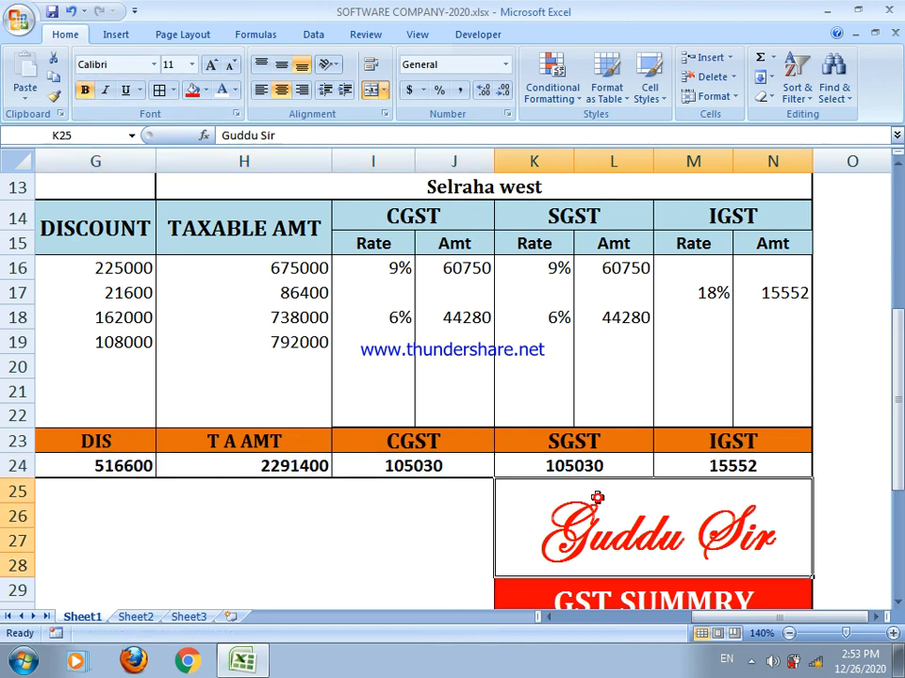
click(752, 465)
- Fill the GST summary's taxable amount in M31 with =H24 and its CGST in M32 by referencing the CGST total in row 24
drag(898, 367, 900, 471)
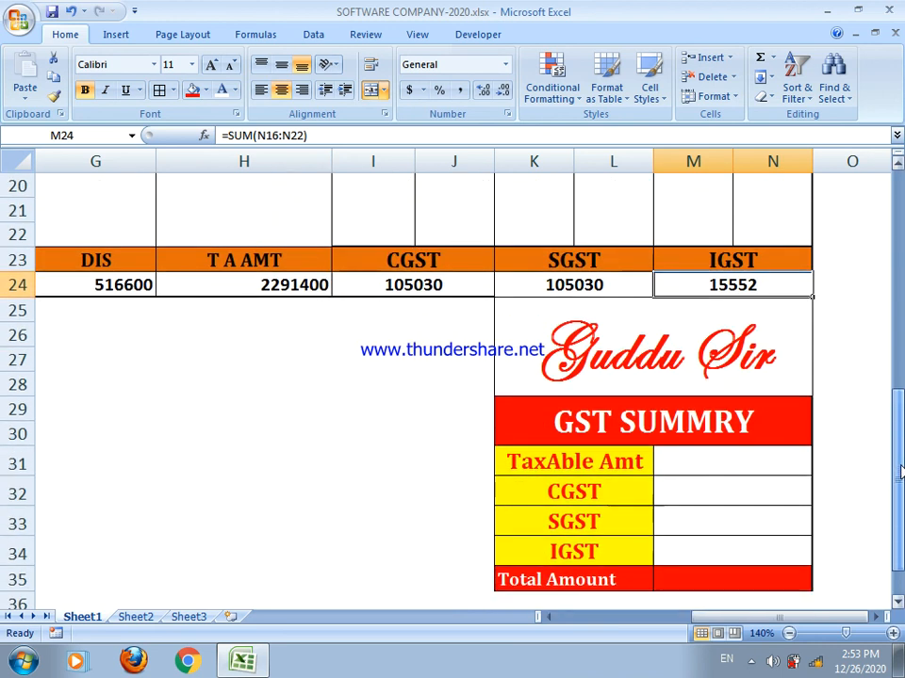
click(728, 468)
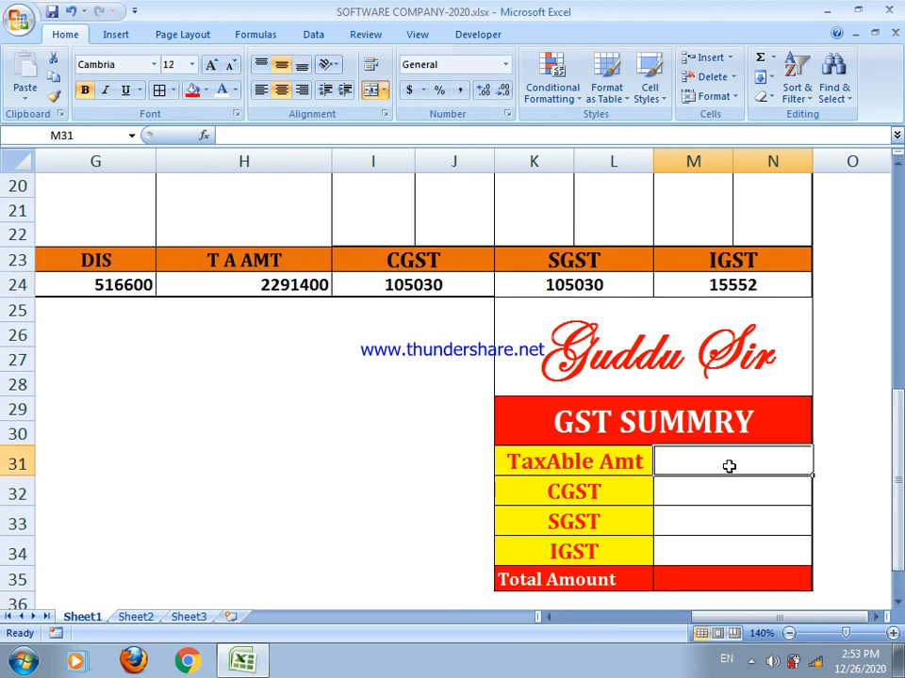
text(=)
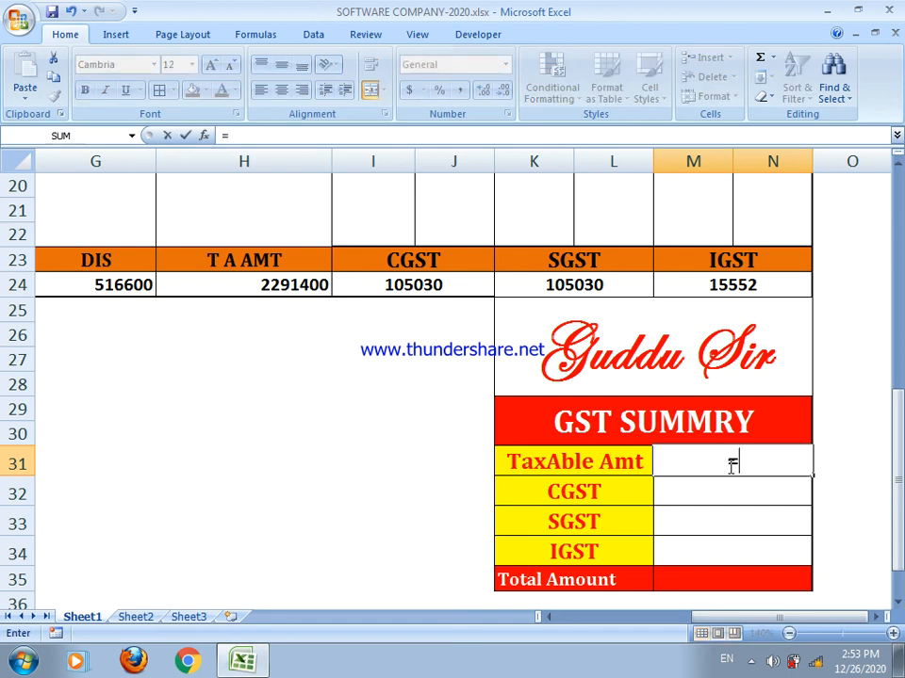
click(296, 284)
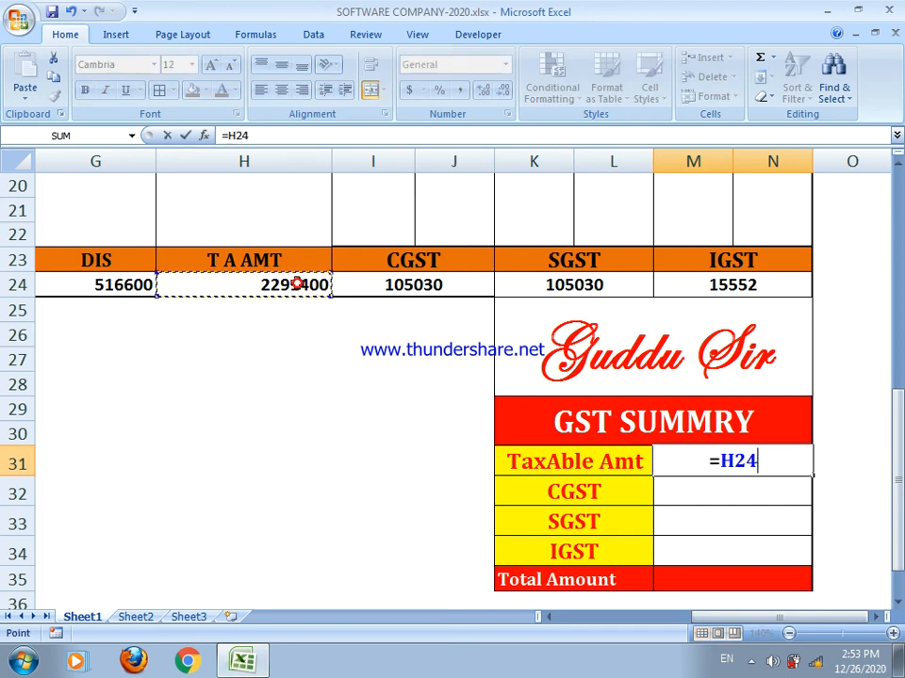
key(Return)
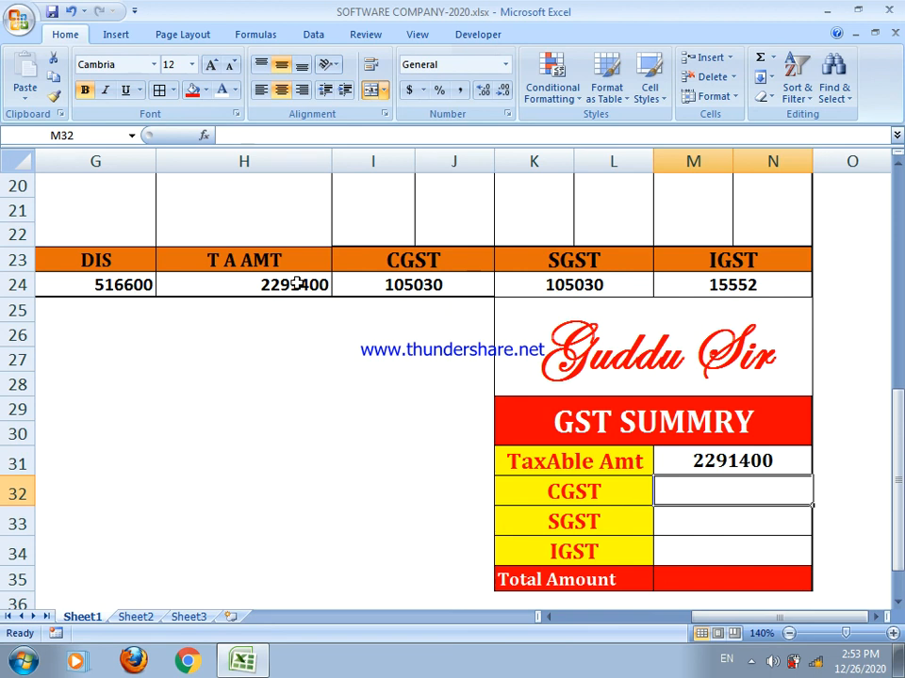
text(=)
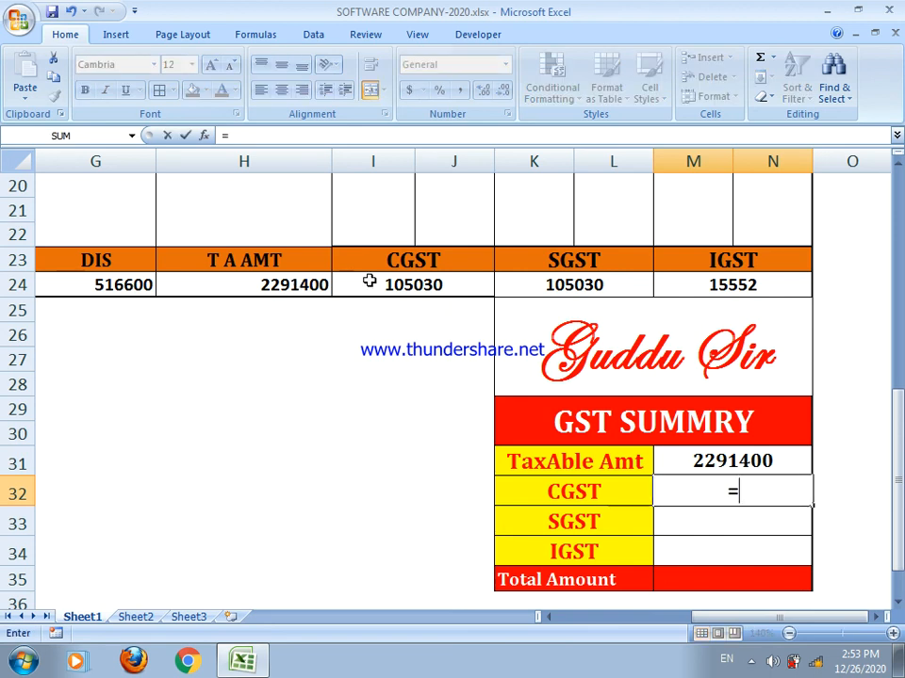
click(371, 282)
key(Return)
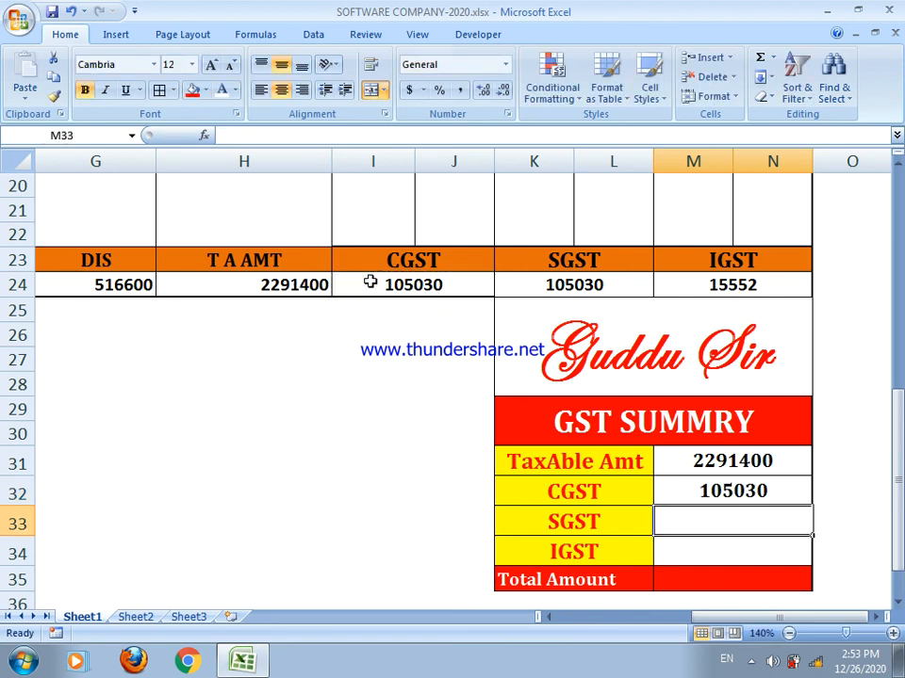
- Fill the GST summary's SGST in M33 with =K24 and its IGST in M34 with a reference to the IGST total, M24
text(=)
click(536, 279)
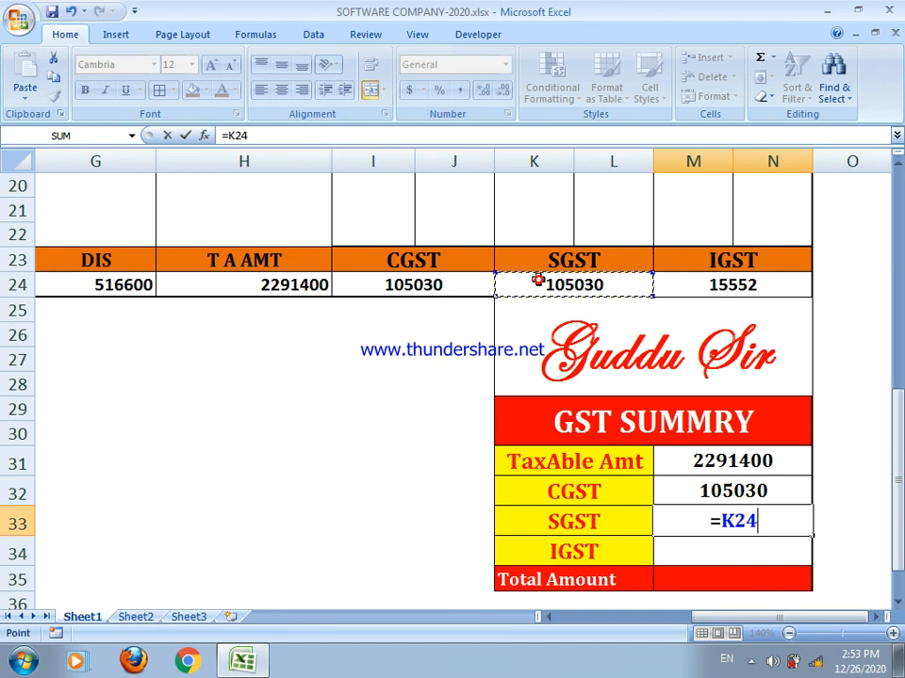
key(Return)
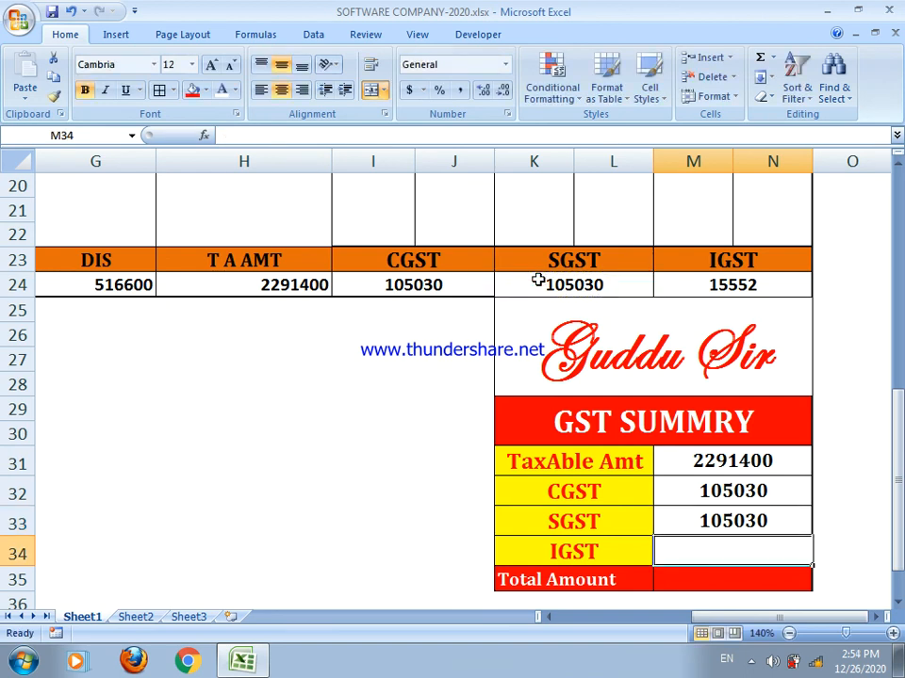
text(=)
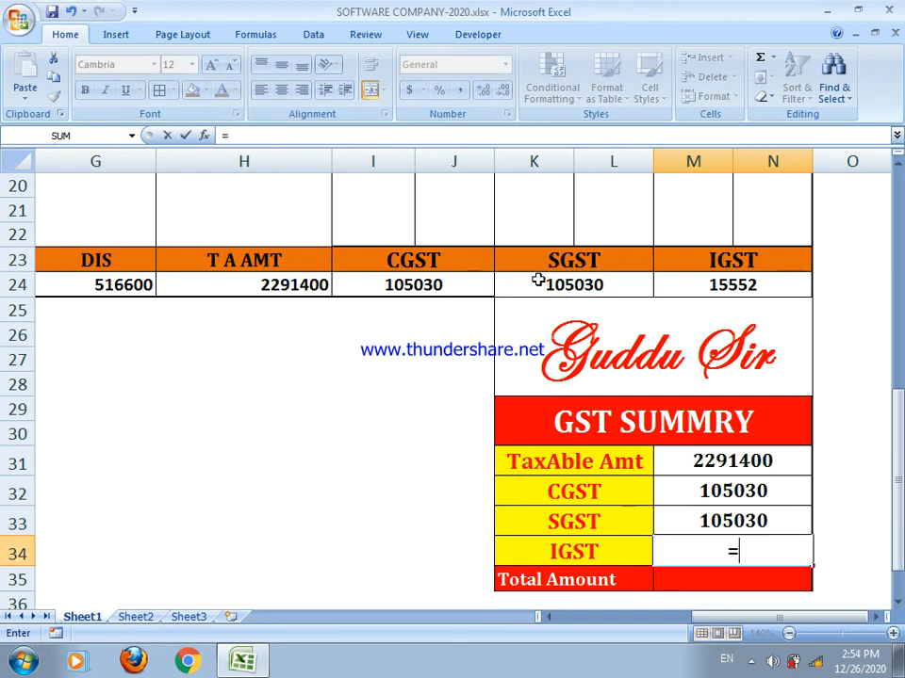
click(708, 289)
key(Return)
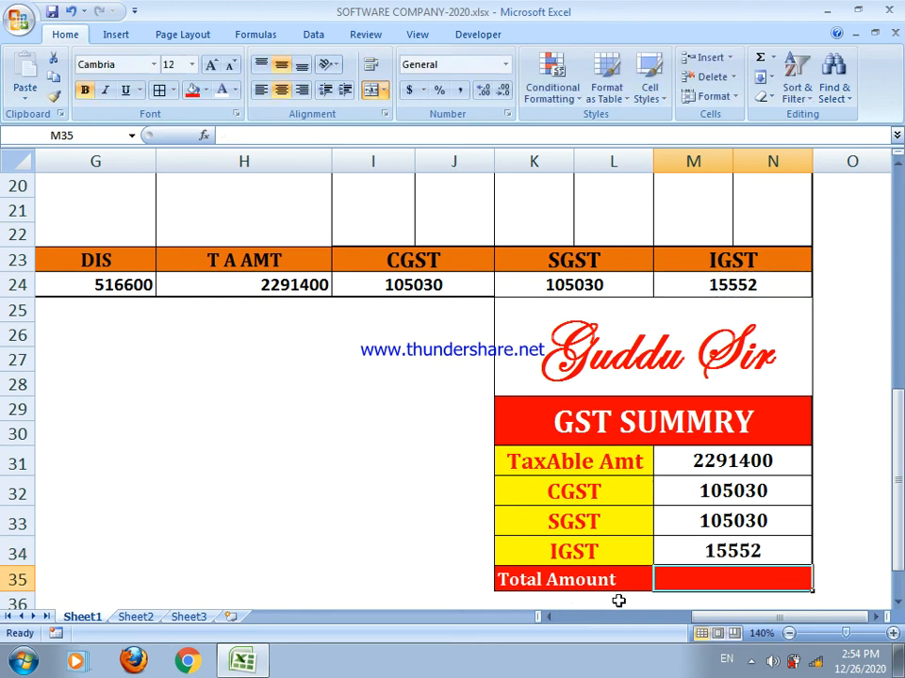
- Calculate the summary's total amount in M35 with the formula =sum(M31:N34)
text(=sum)
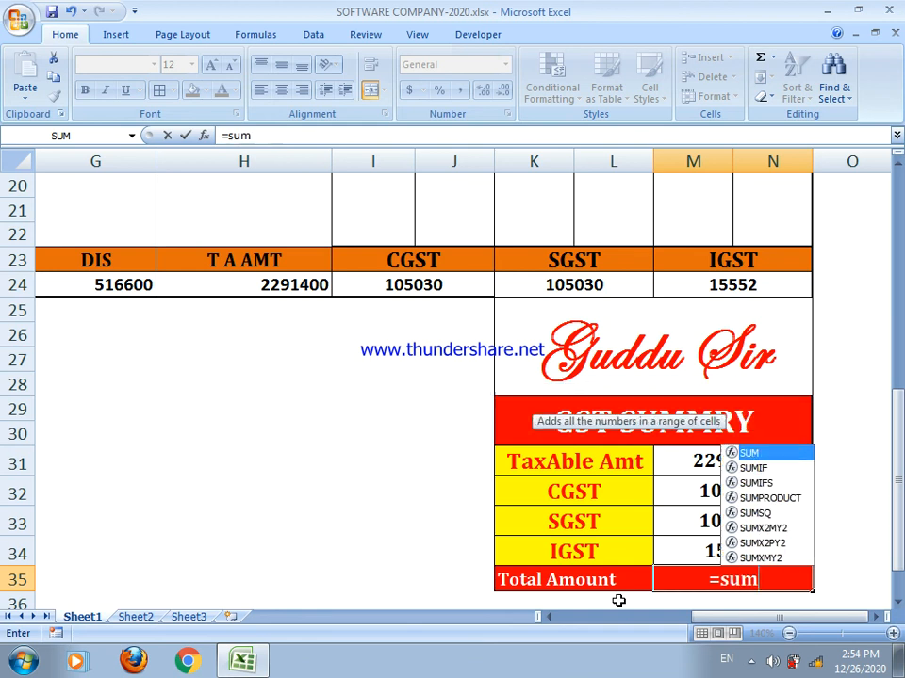
text(()
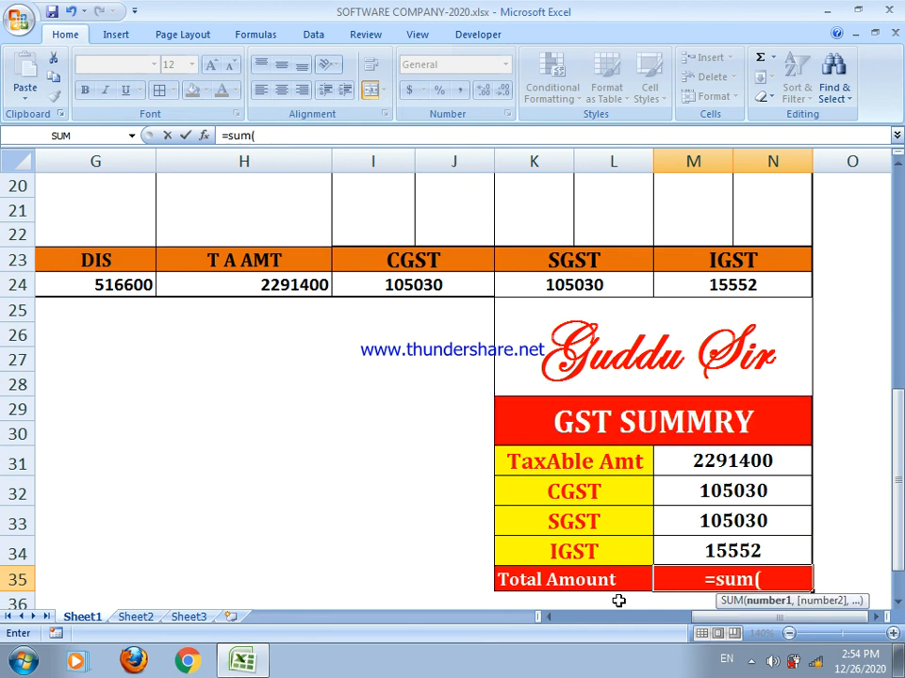
drag(679, 460, 708, 550)
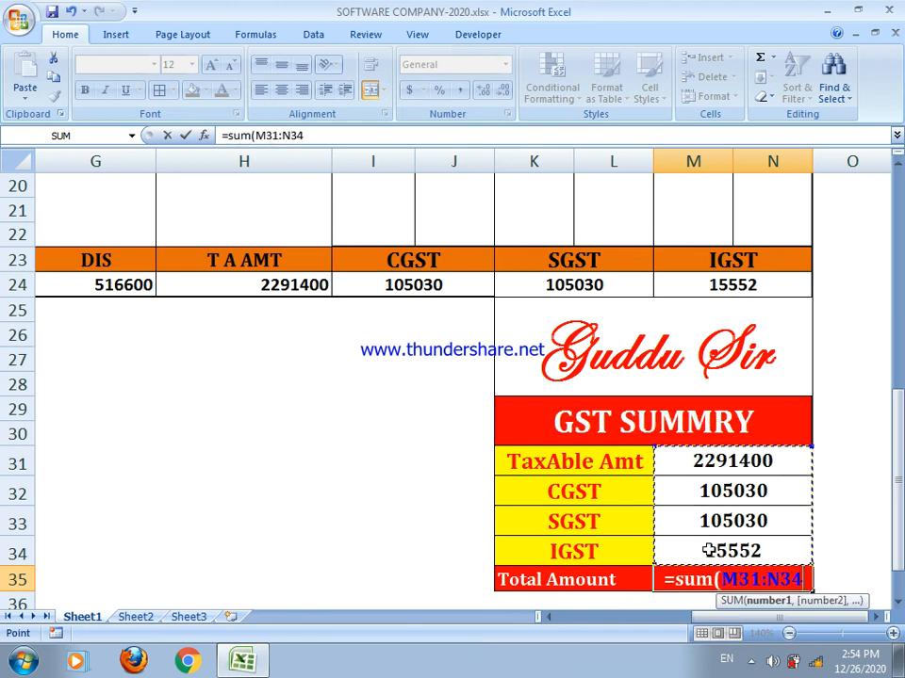
text())
key(Return)
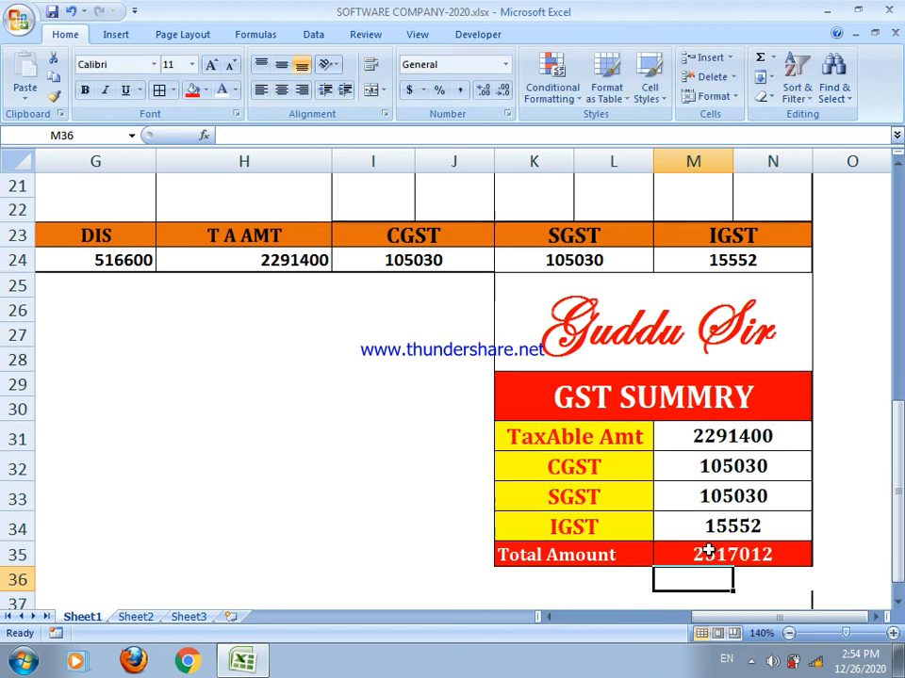
click(727, 553)
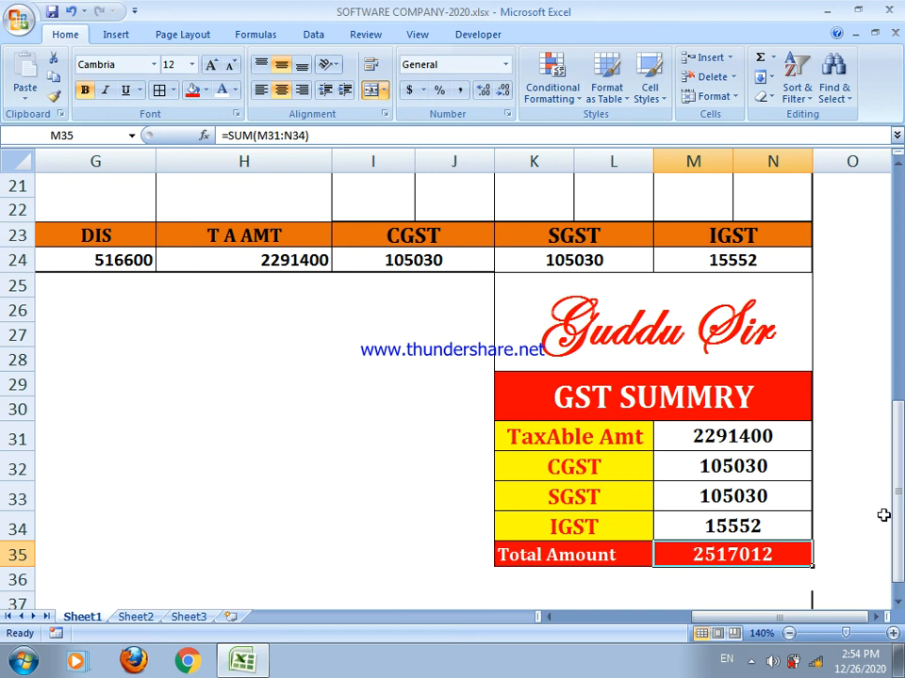
- Zoom the sheet out to 80% and review the whole bill from its title to the GST summary
drag(896, 514, 837, 311)
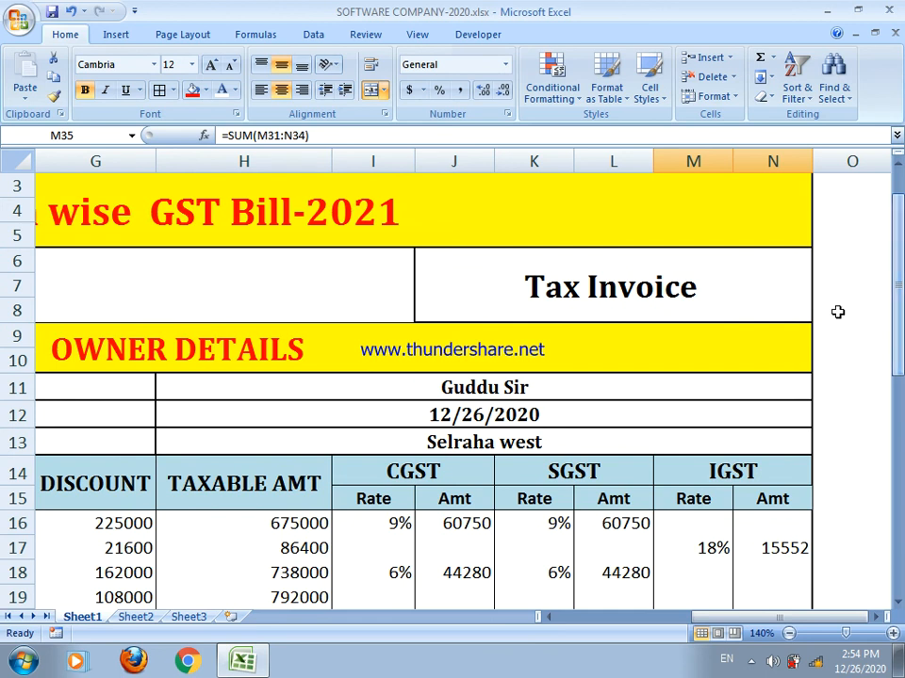
click(788, 633)
click(788, 634)
click(788, 634)
click(789, 634)
click(789, 633)
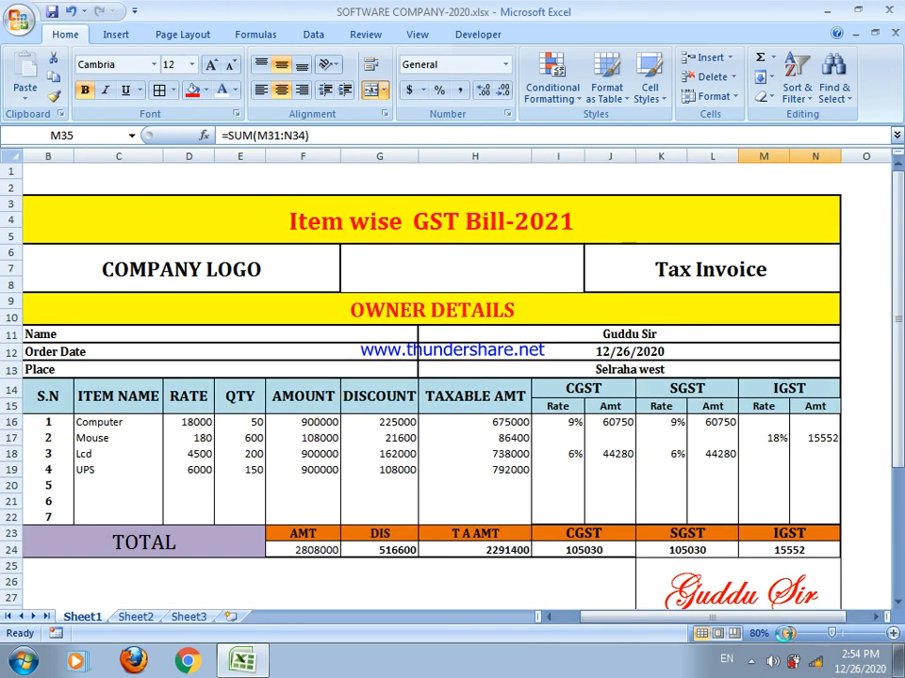
click(788, 633)
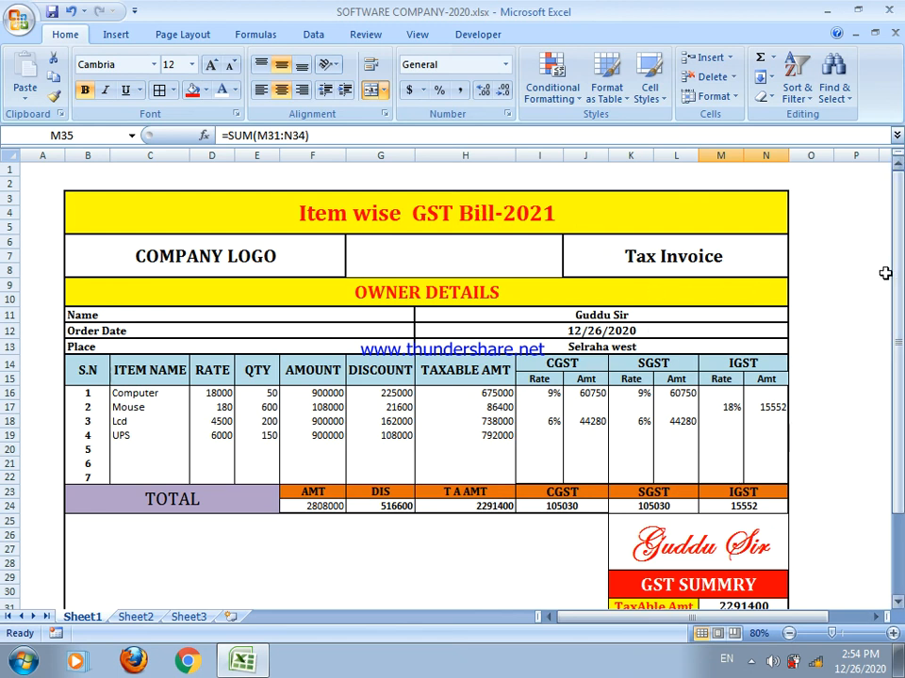
drag(899, 253, 897, 262)
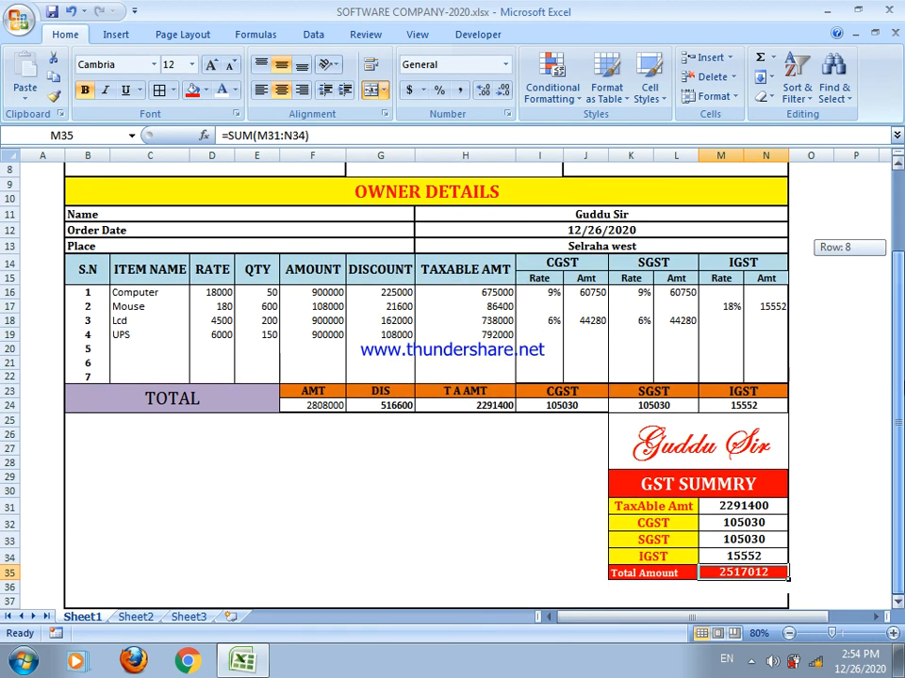
drag(901, 366, 634, 221)
- Switch to the Windows desktop and refresh it
key(super+d)
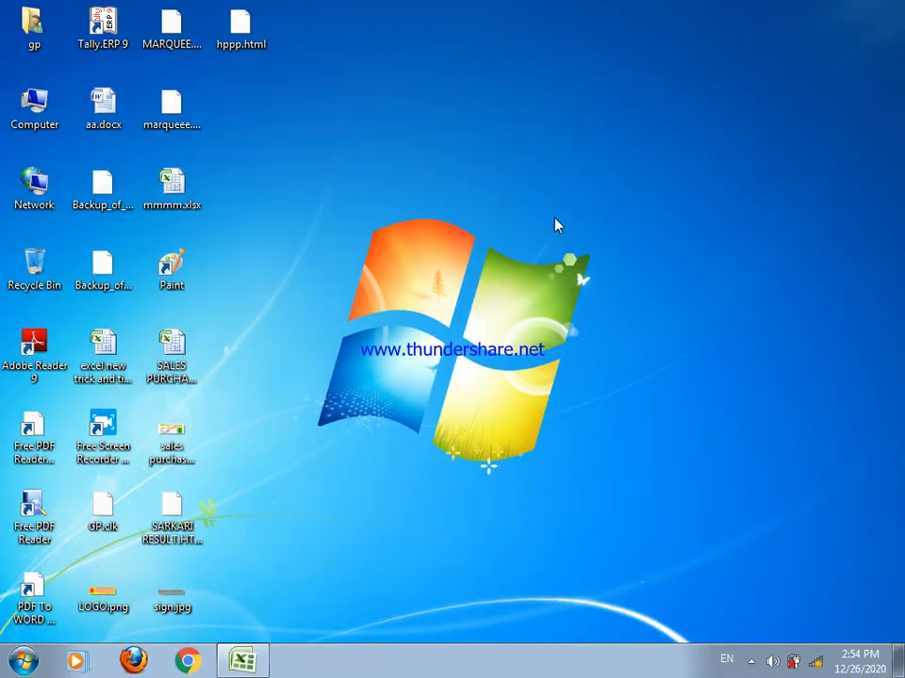
right_click(469, 156)
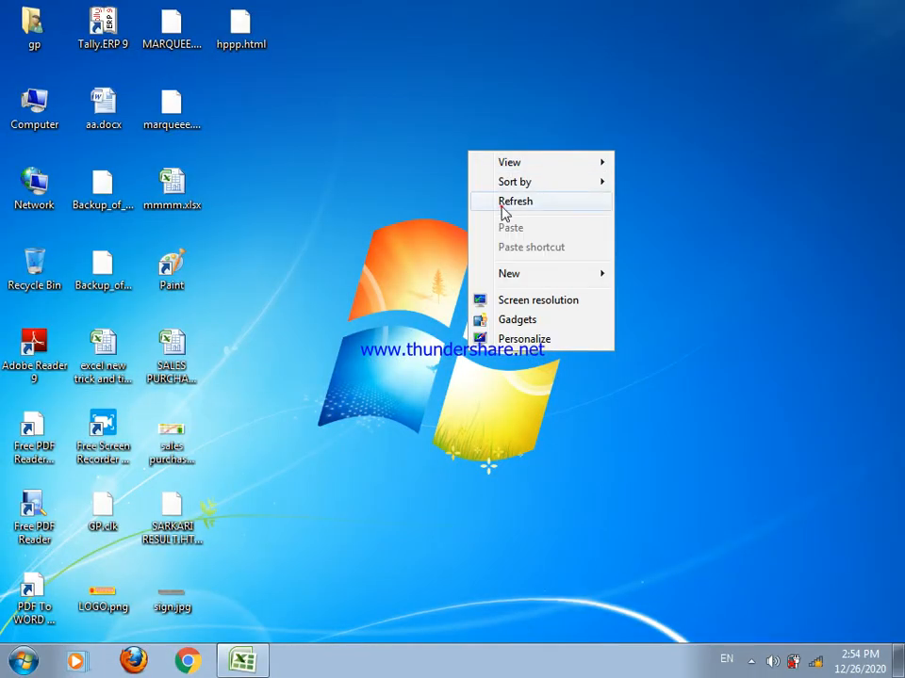
click(501, 206)
right_click(502, 209)
click(539, 266)
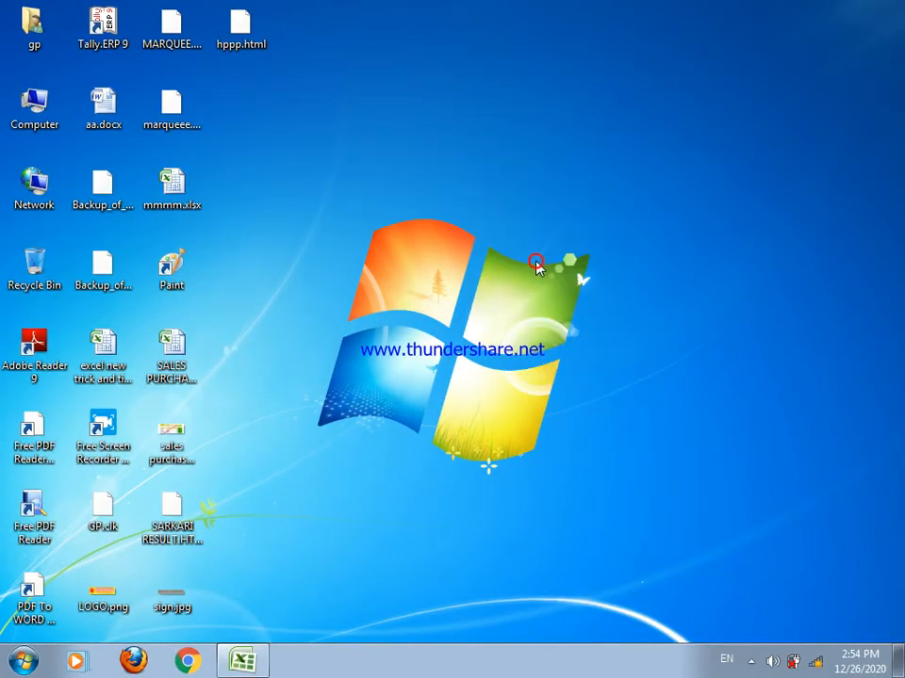